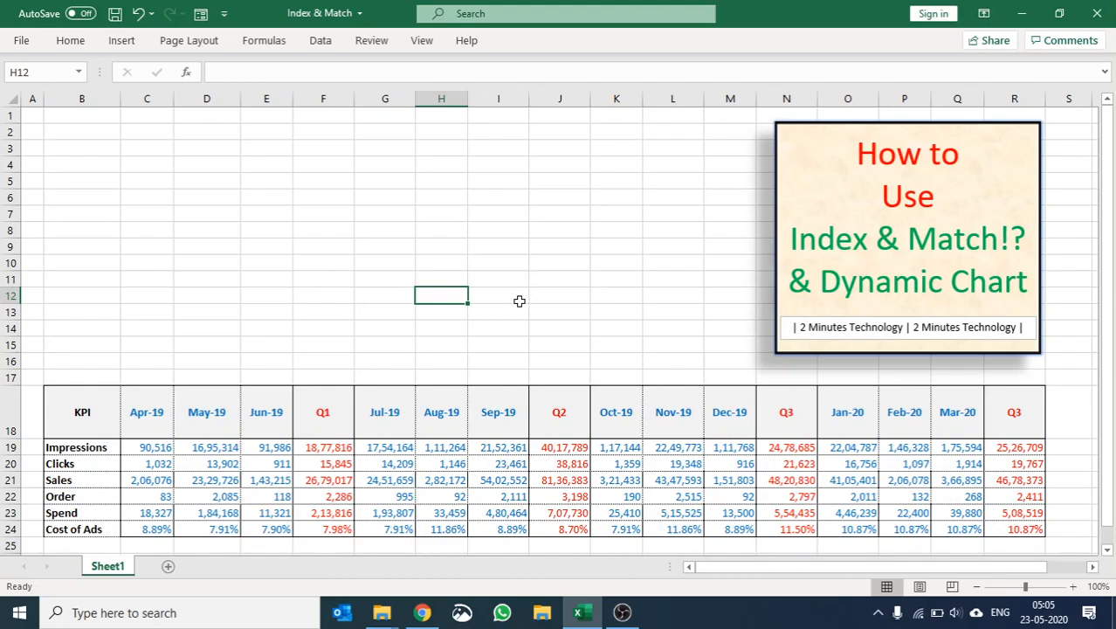
# Review the KPI table in B18:R24, including the KPI labels, the monthly columns of each quarter and the Q1 total.
pyautogui.moveTo(98, 411); pyautogui.dragTo(1019, 533)
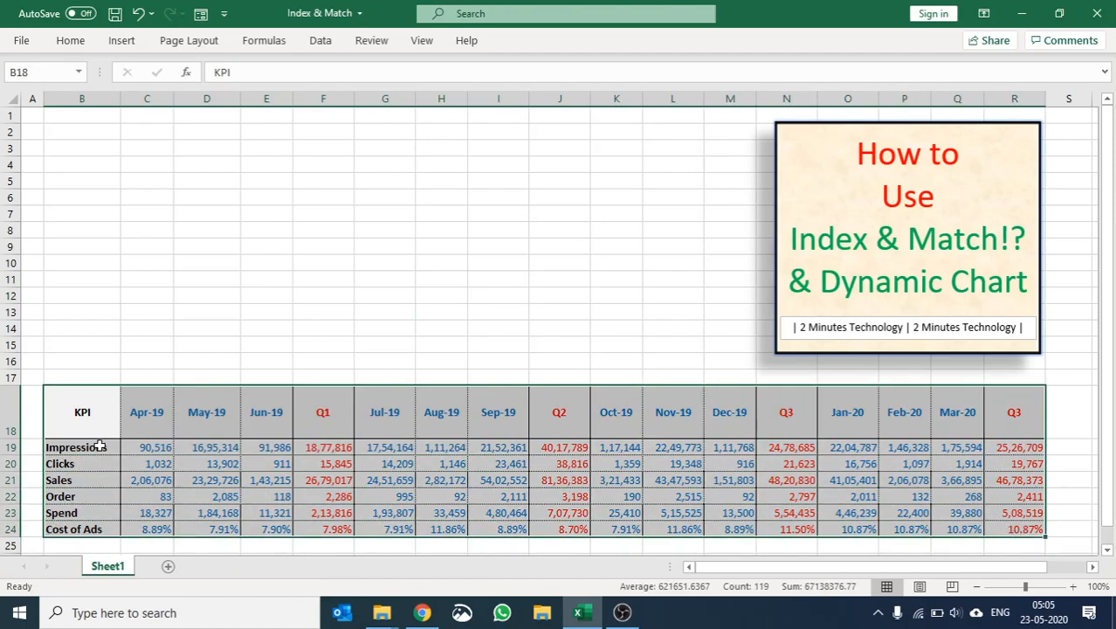
pyautogui.click(100, 446)
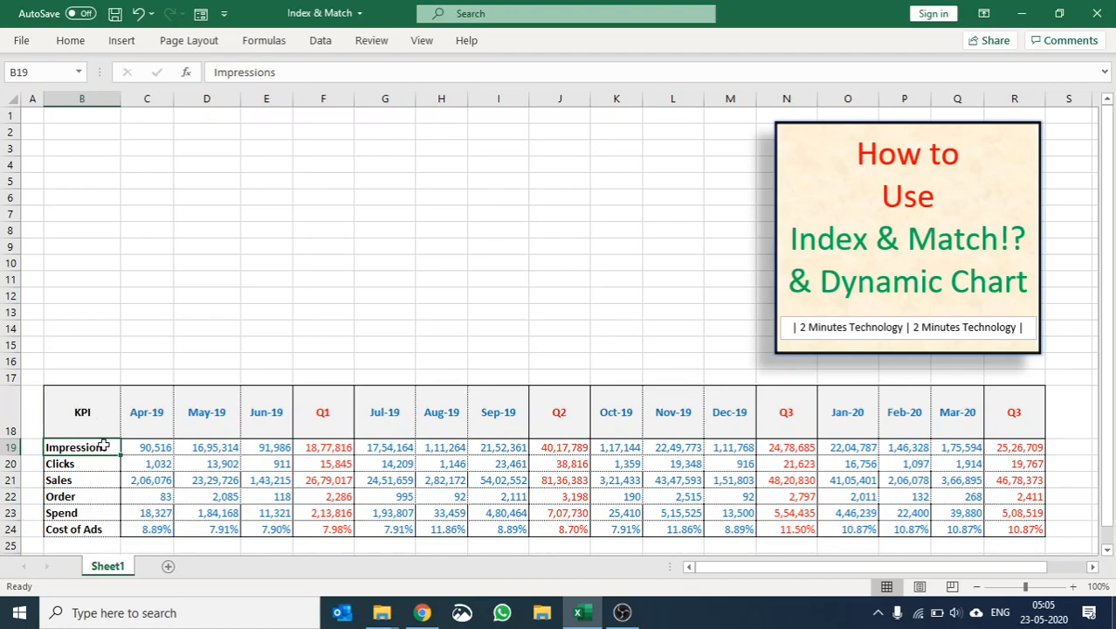
pyautogui.moveTo(101, 447); pyautogui.dragTo(106, 531)
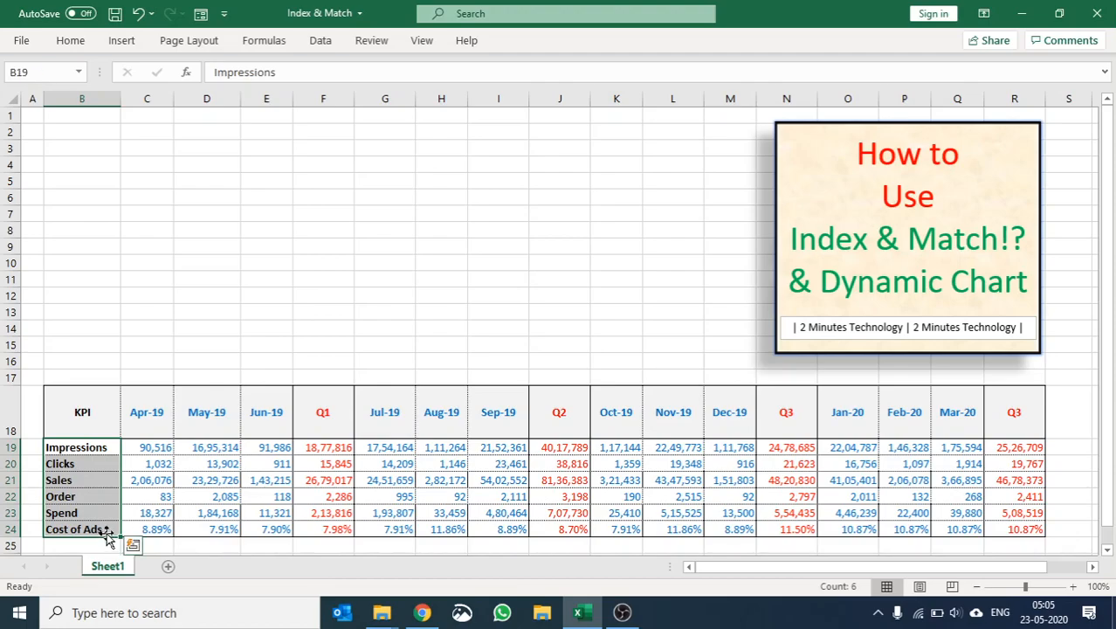
pyautogui.moveTo(137, 418); pyautogui.dragTo(271, 525)
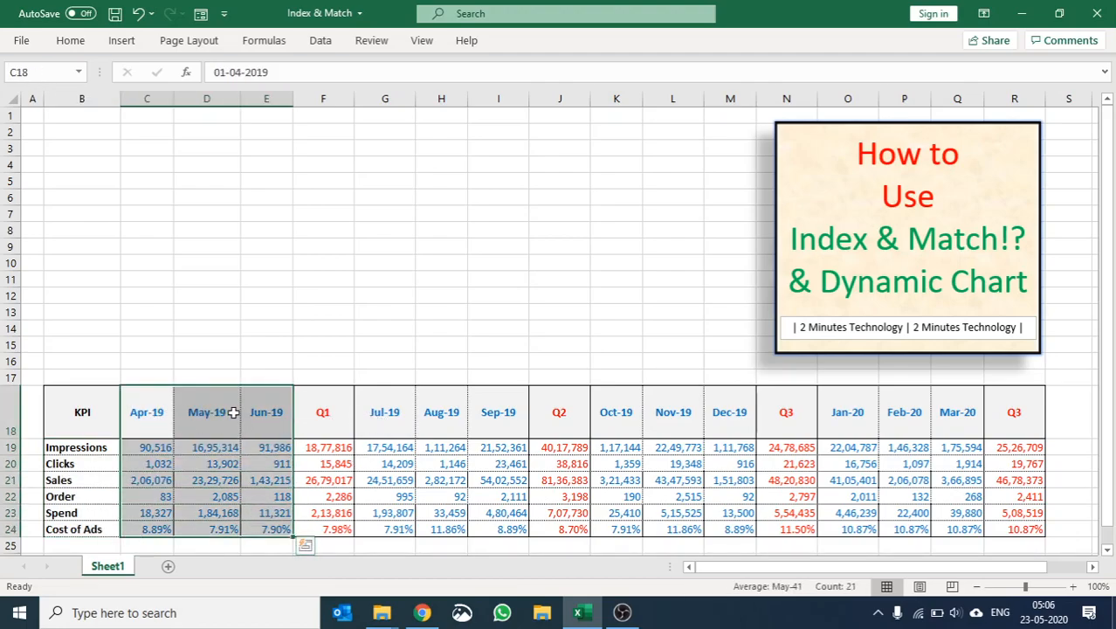
pyautogui.moveTo(312, 414); pyautogui.dragTo(335, 530)
pyautogui.moveTo(403, 412); pyautogui.dragTo(531, 536)
pyautogui.moveTo(617, 414); pyautogui.dragTo(743, 532)
pyautogui.moveTo(847, 413); pyautogui.dragTo(977, 529)
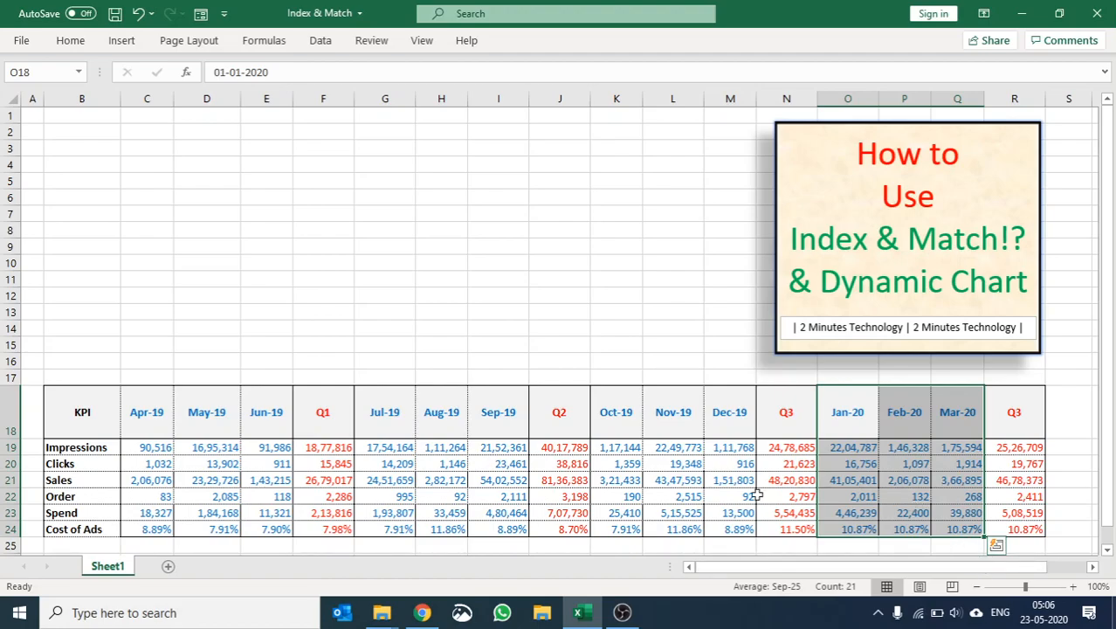
# Copy the Q2 header from J18 of the KPI table into cell E10.
pyautogui.click(566, 414)
pyautogui.hotkey('ctrl', 'c')
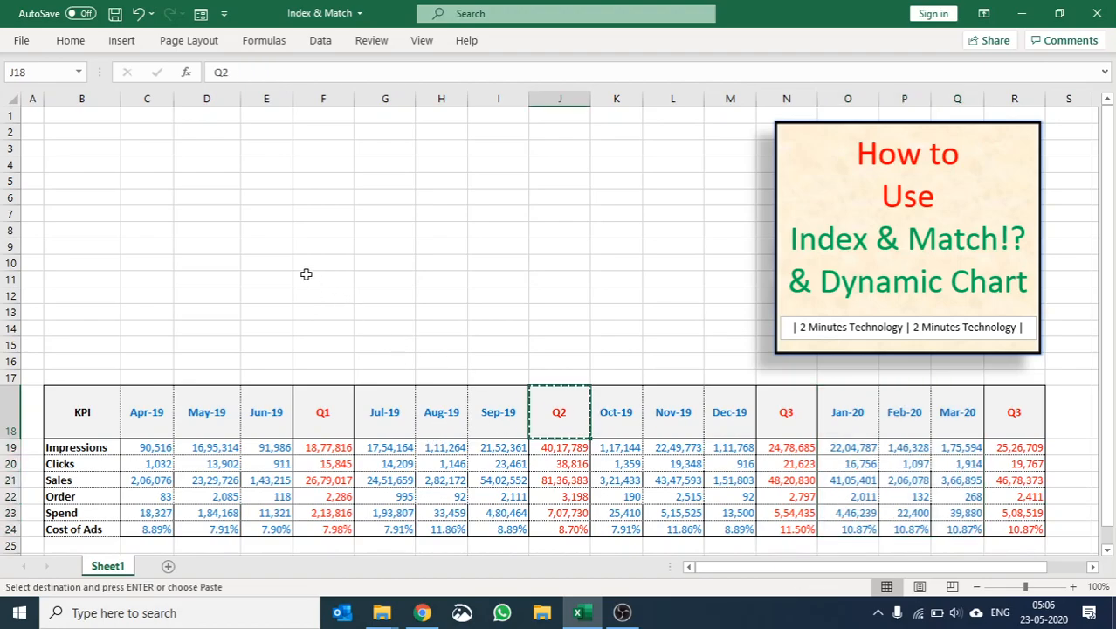
pyautogui.click(274, 262)
pyautogui.hotkey('ctrl', 'v')
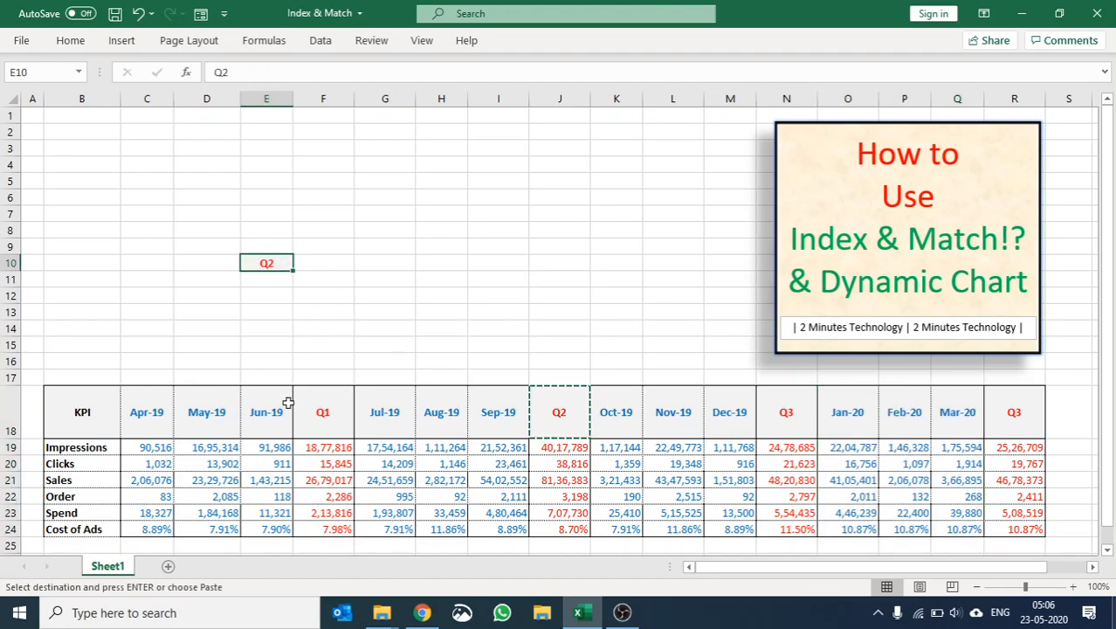
# Copy the Spend label from B23 of the KPI table into cell D11.
pyautogui.click(97, 497)
pyautogui.hotkey('ctrl', 'c')
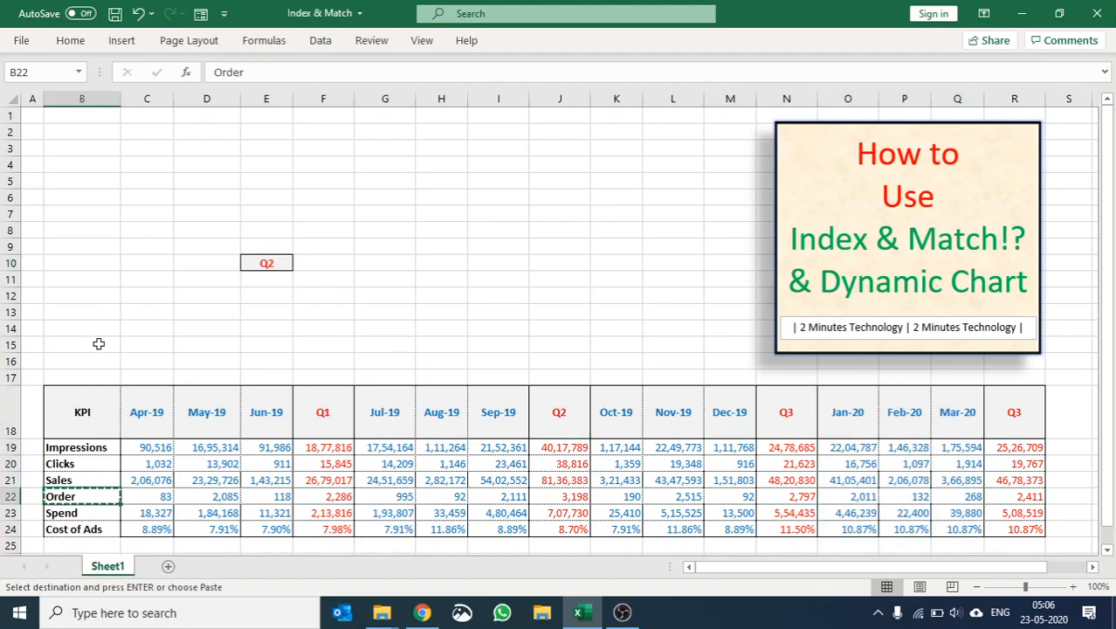
pyautogui.click(82, 513)
pyautogui.hotkey('ctrl', 'c')
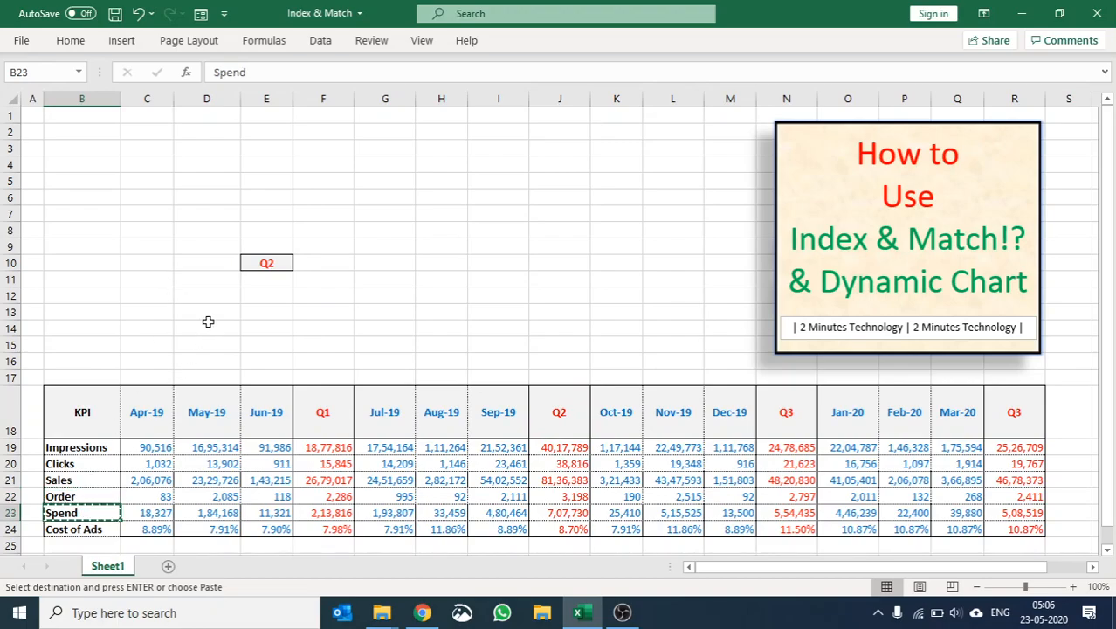
pyautogui.click(188, 278)
pyautogui.hotkey('ctrl', 'v')
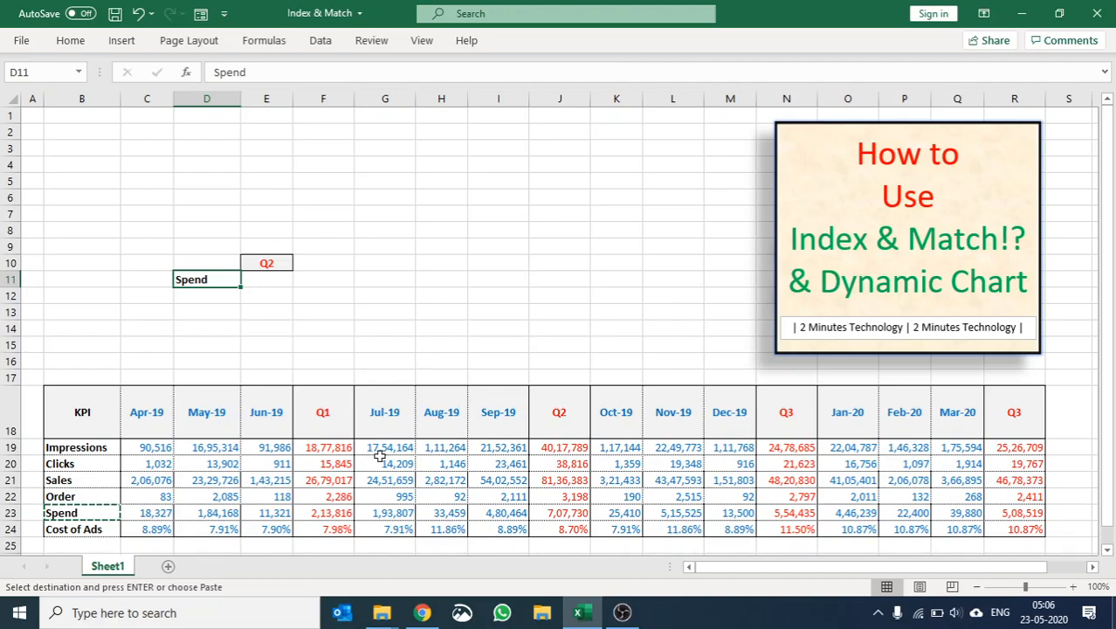
# Start an INDEX formula in E11 with the whole KPI table as absolute array $B$18:$R$24.
pyautogui.press('Right')
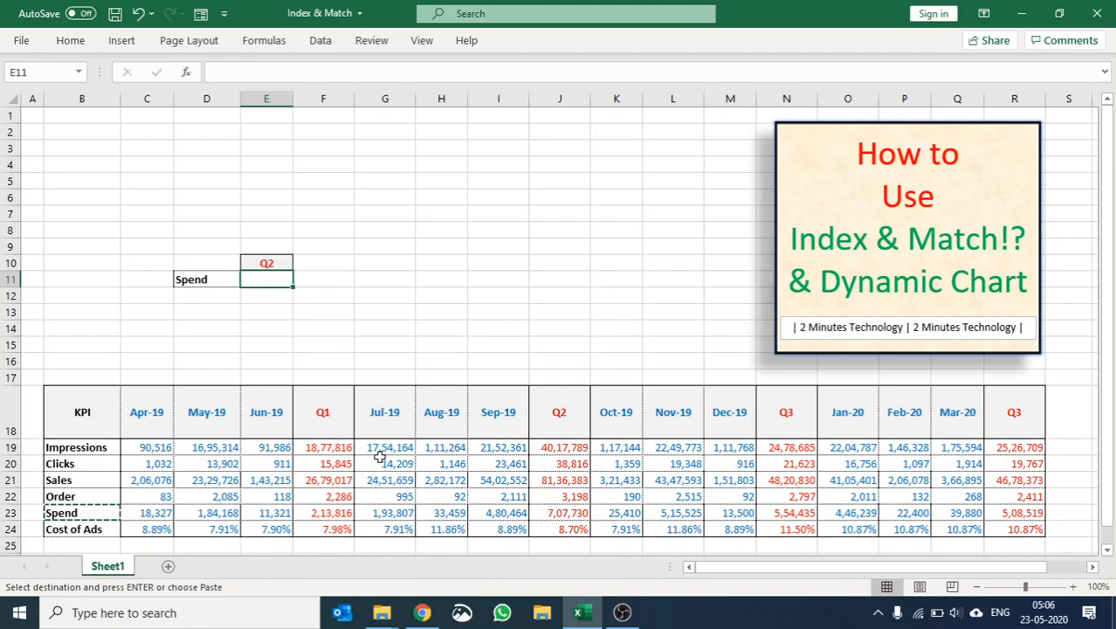
pyautogui.write('=index')
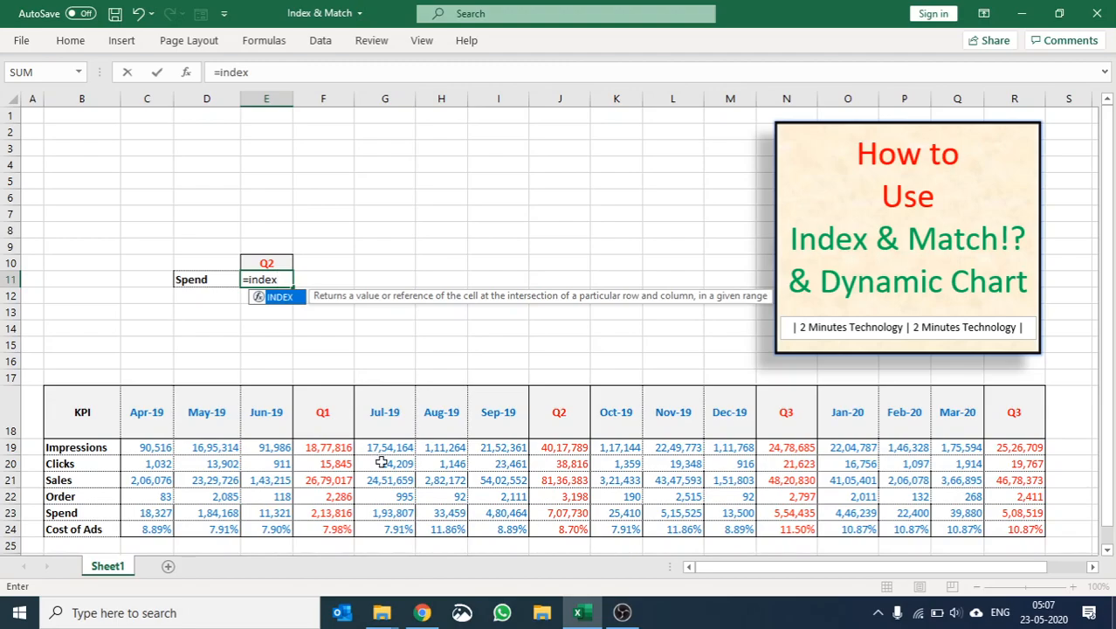
pyautogui.write('(')
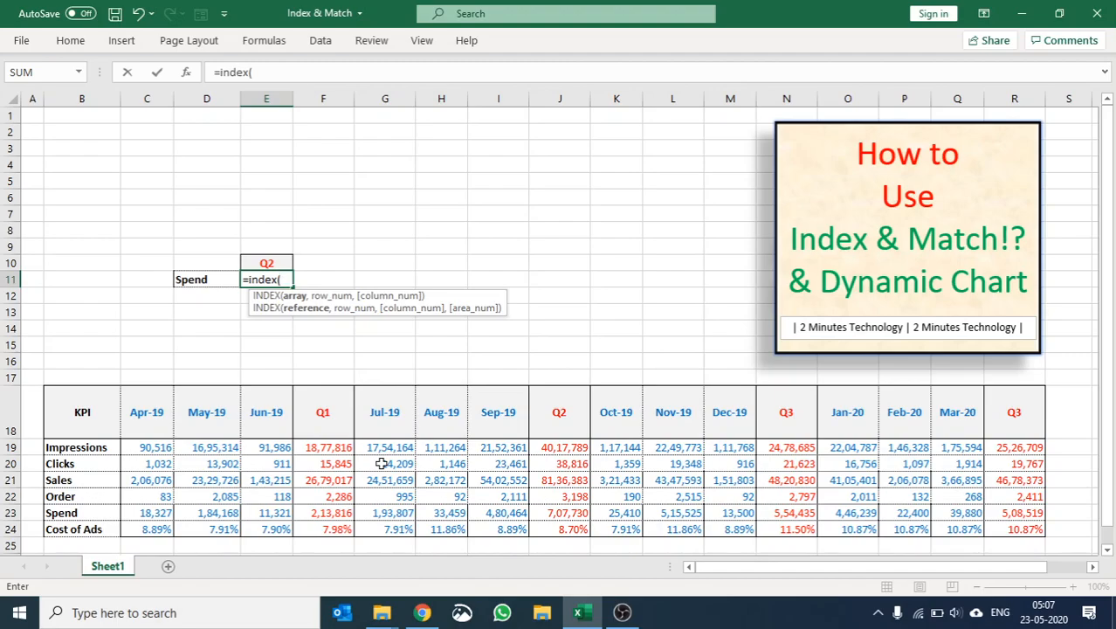
pyautogui.moveTo(96, 404); pyautogui.dragTo(1016, 530)
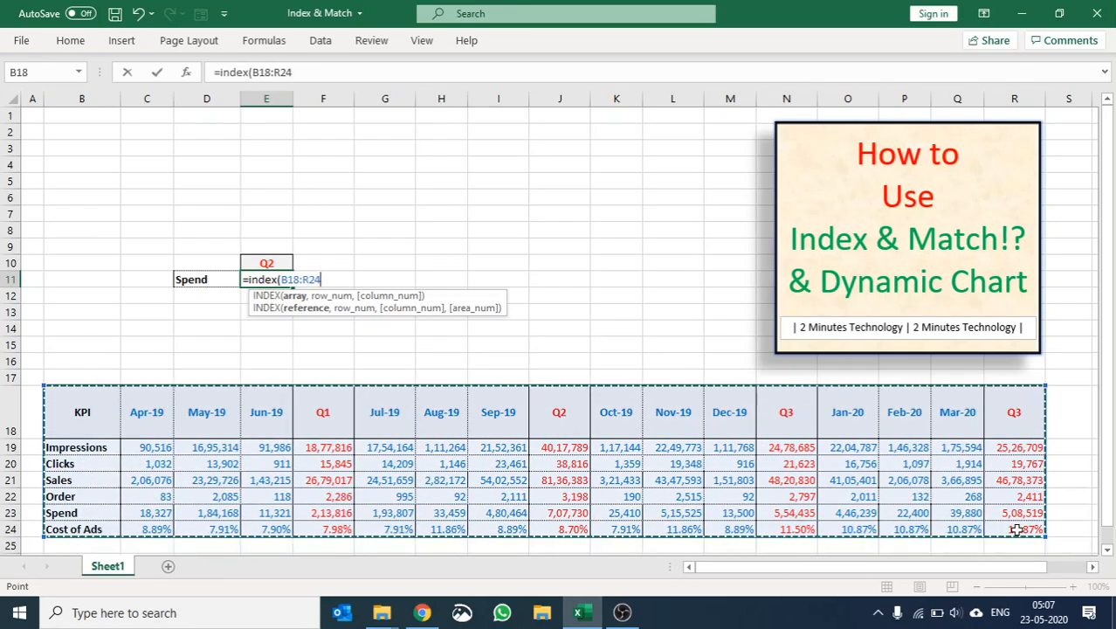
pyautogui.press('F4')
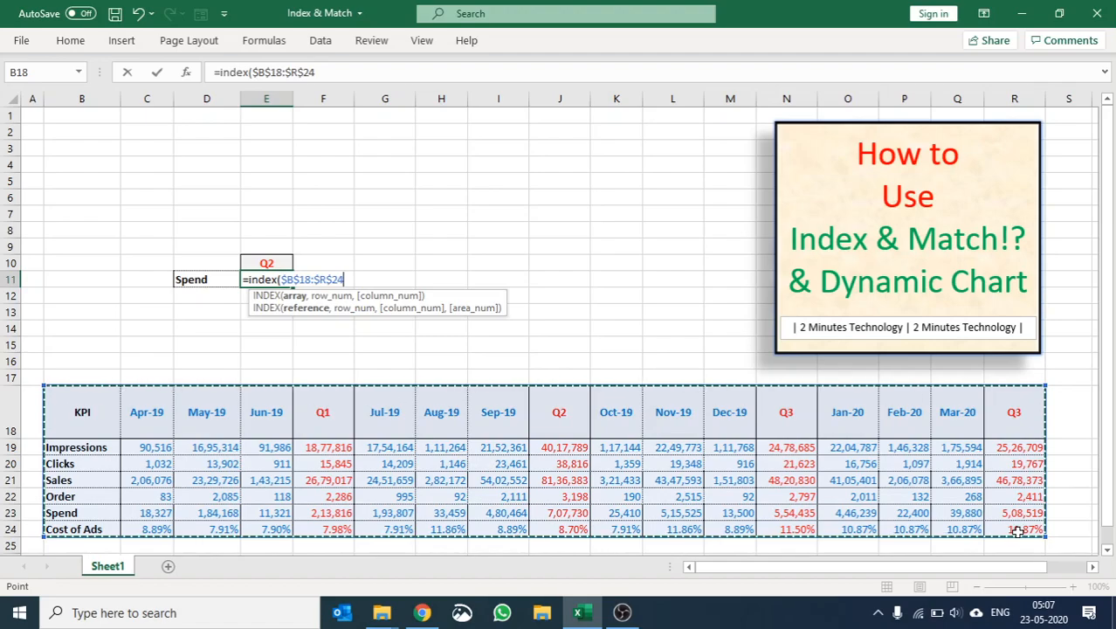
pyautogui.write(',')
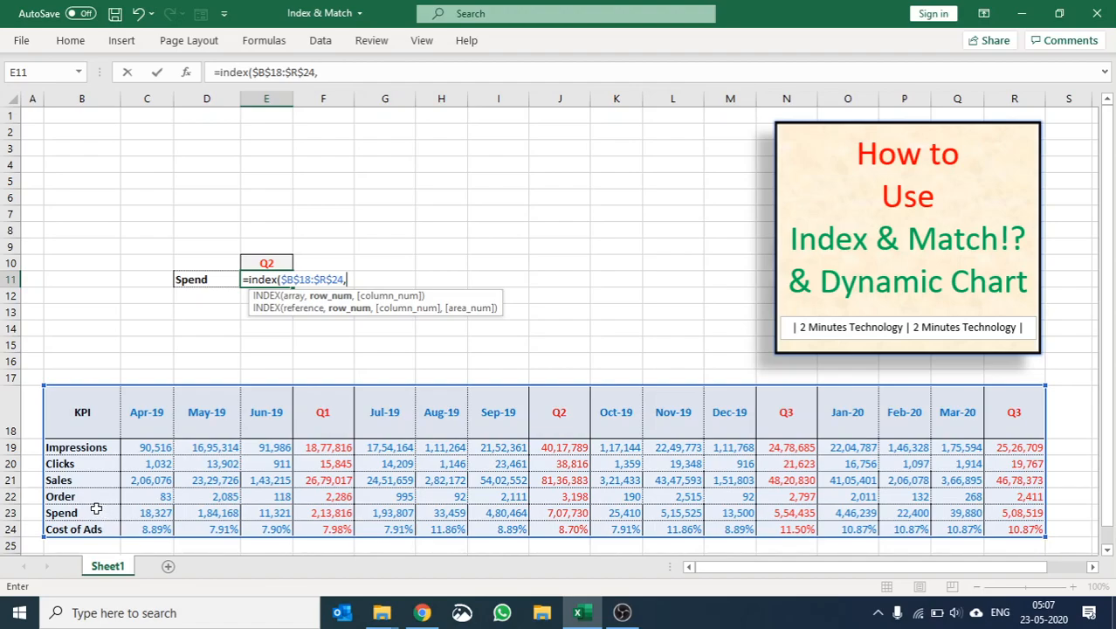
# Add the row argument match($D$11,$B$18:$B$24,0) to find the Spend label exactly in the KPI column.
pyautogui.write('match')
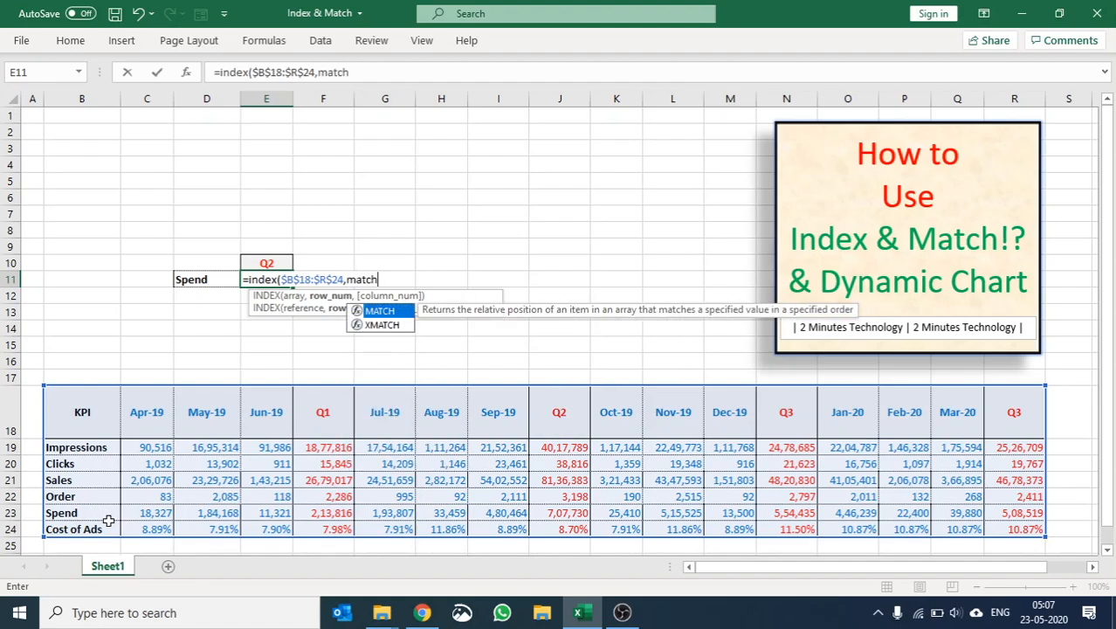
pyautogui.write('(')
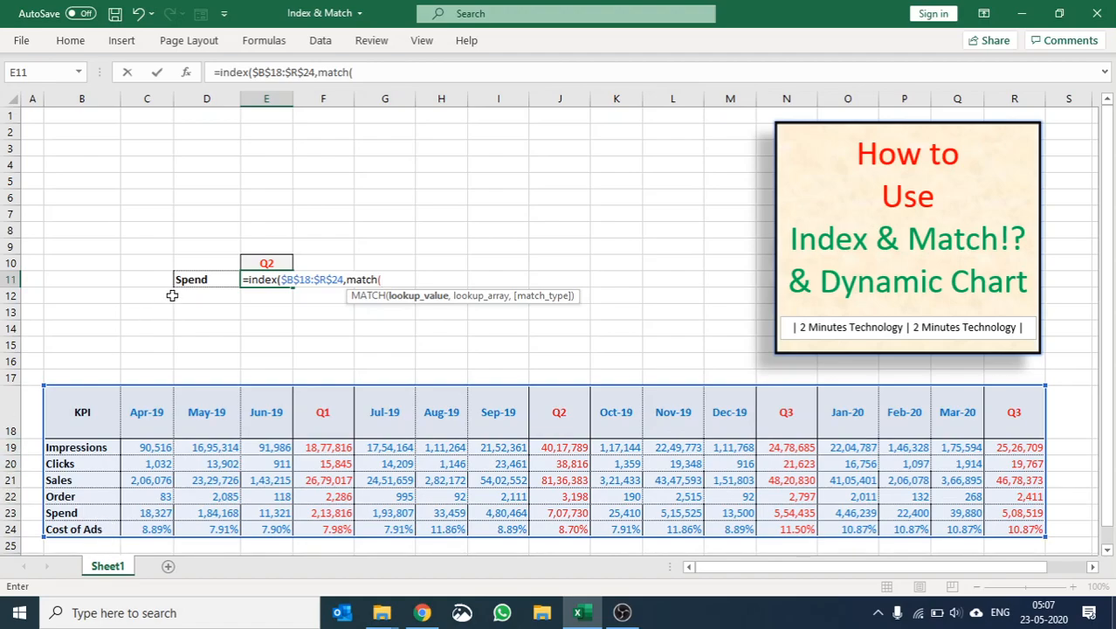
pyautogui.click(185, 277)
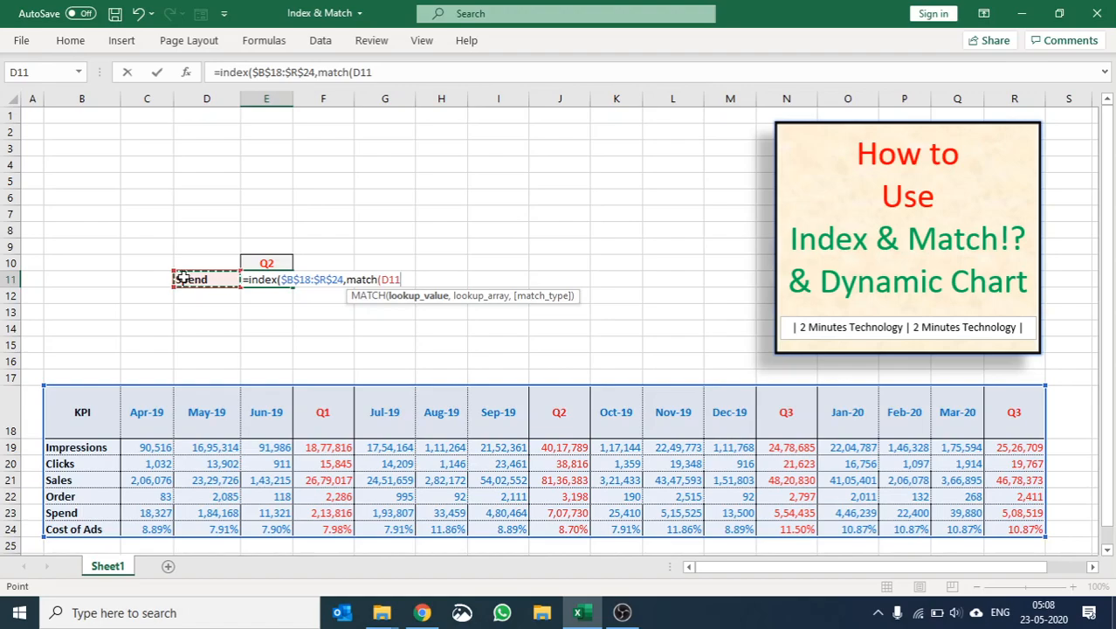
pyautogui.press('F4')
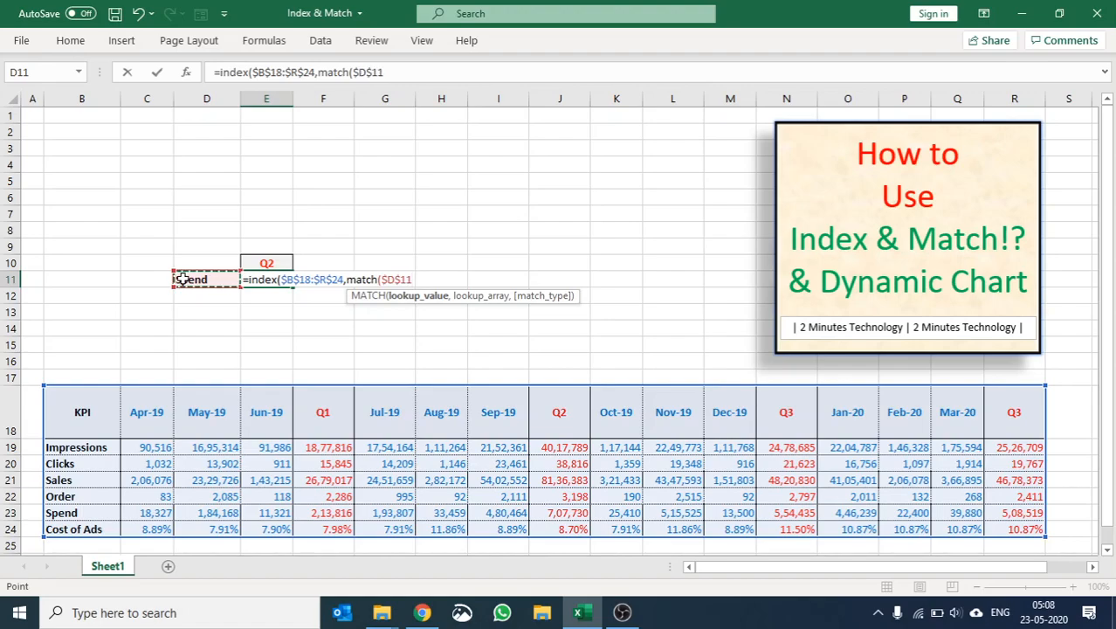
pyautogui.write(',')
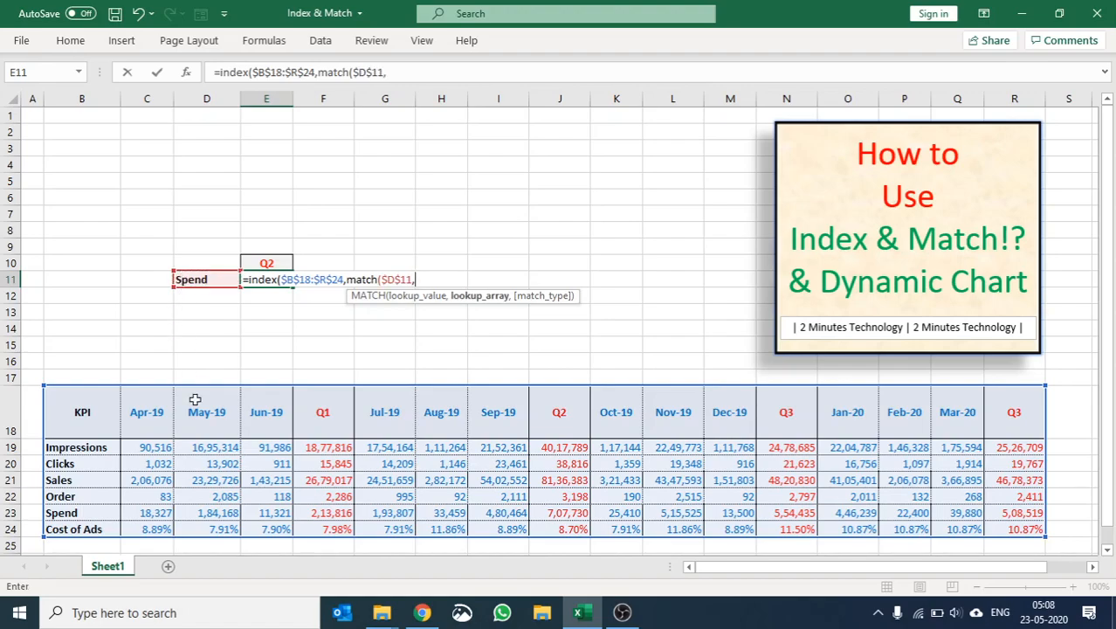
pyautogui.moveTo(99, 410); pyautogui.dragTo(103, 530)
pyautogui.press('F4')
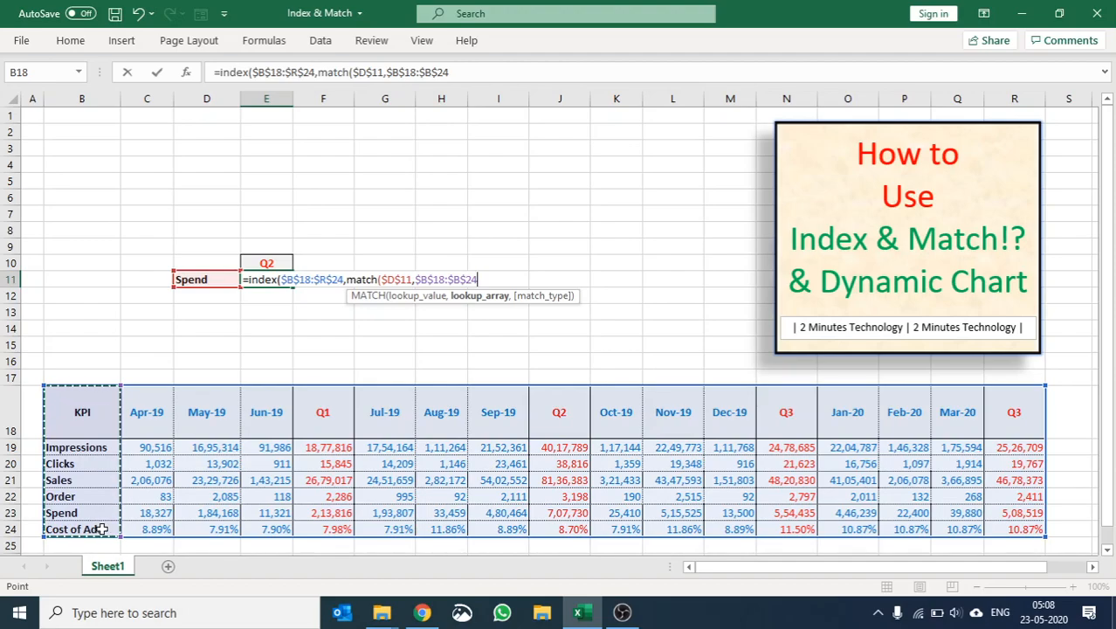
pyautogui.write(',')
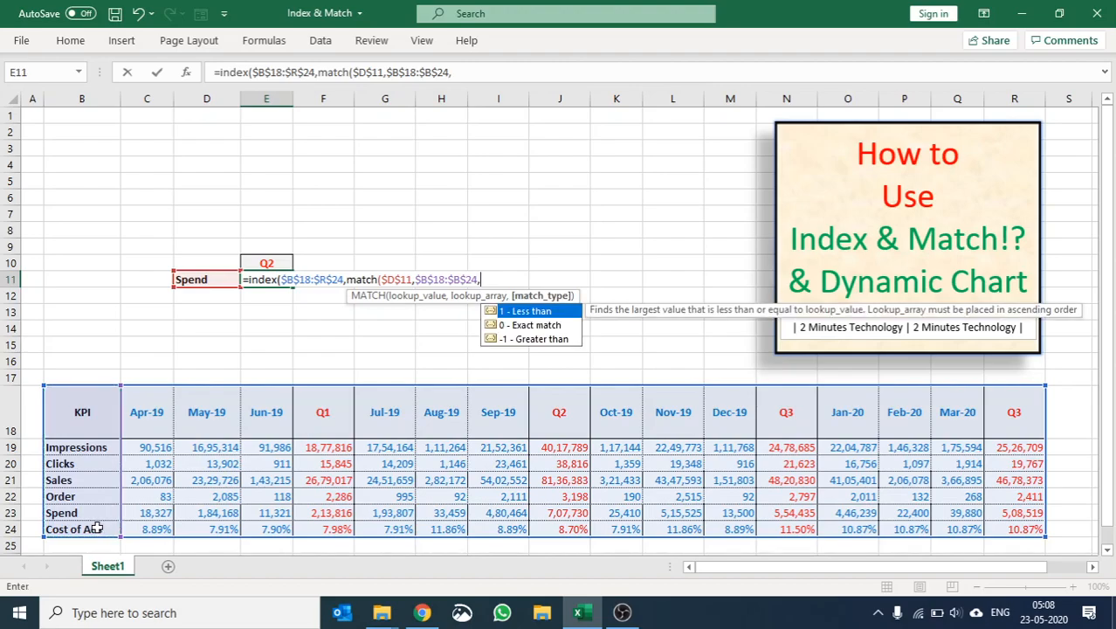
pyautogui.write('0)')
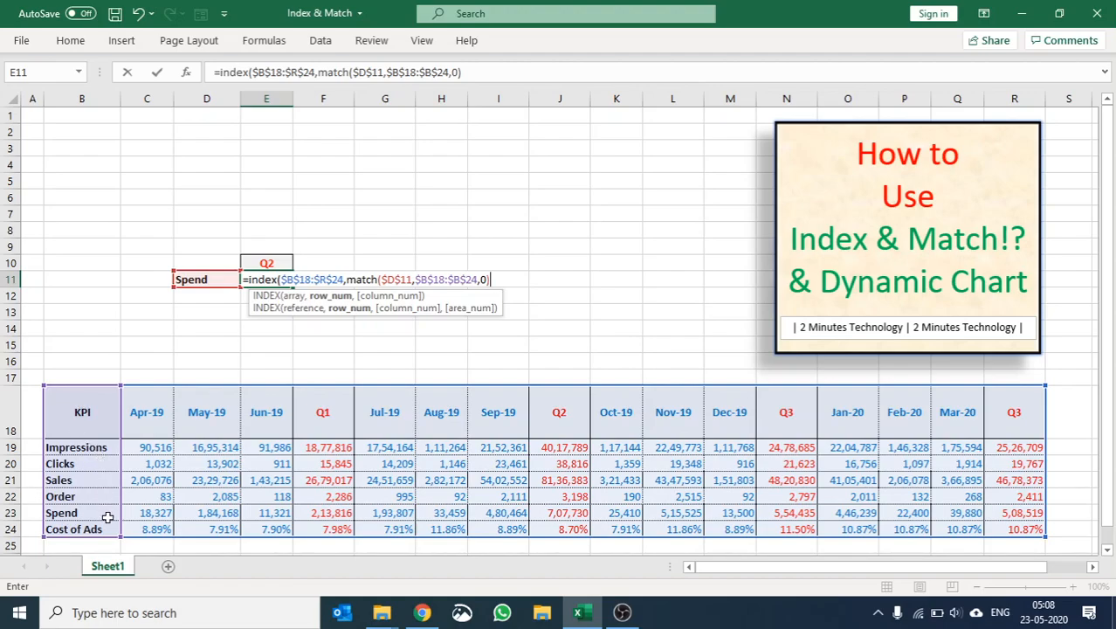
# Add the column argument match($E$10,$B$18:$R$18,0) to the INDEX formula in E11 and complete it with the missing closing bracket.
pyautogui.write(',')
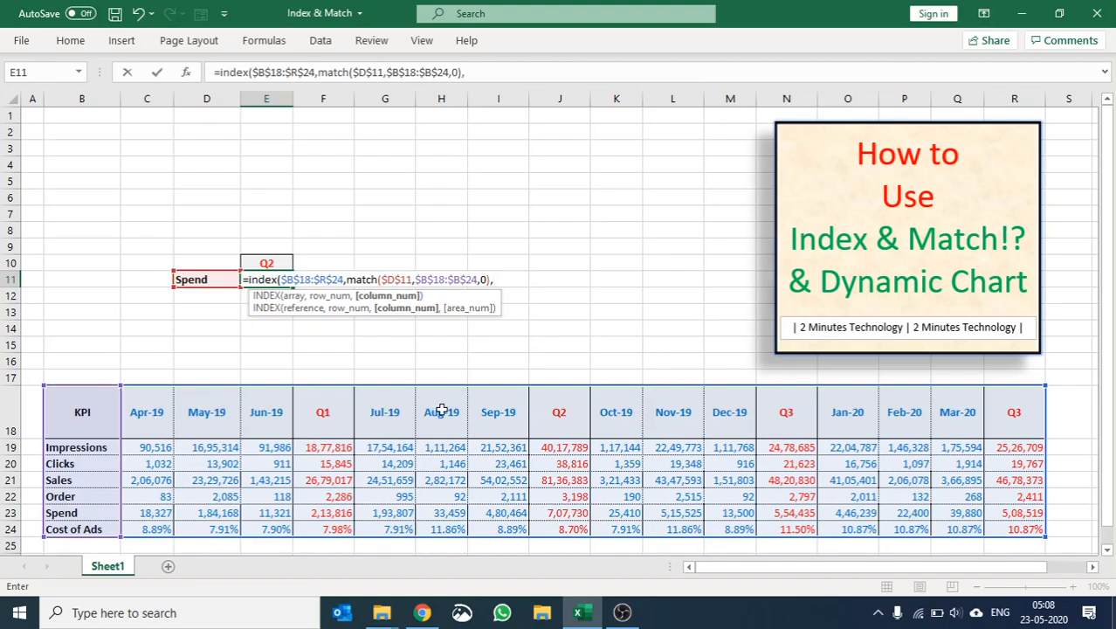
pyautogui.write('match(')
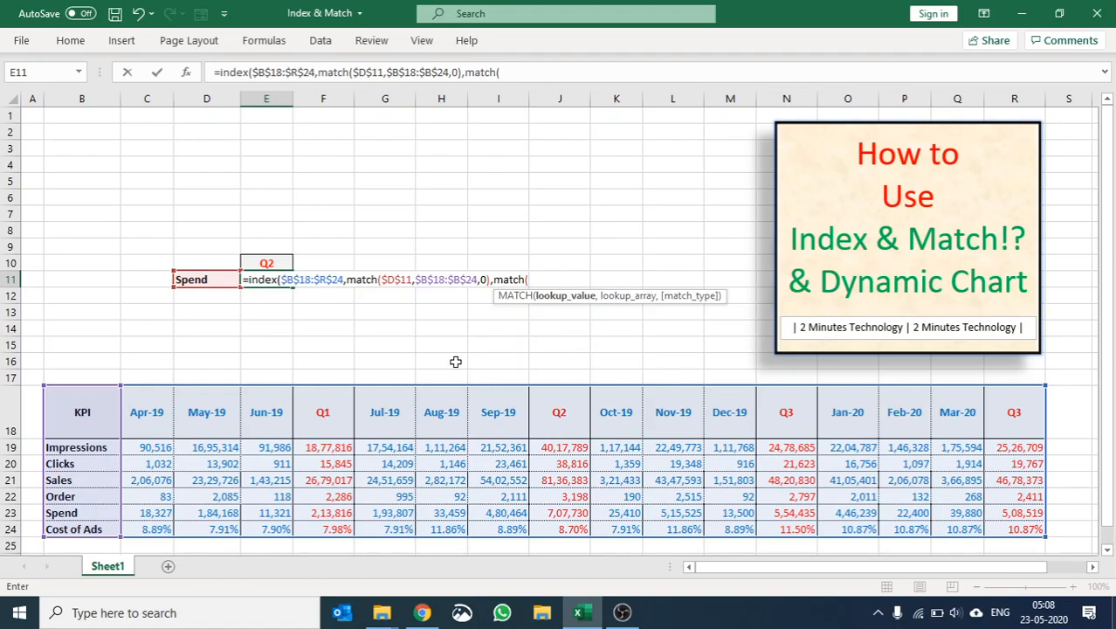
pyautogui.click(280, 261)
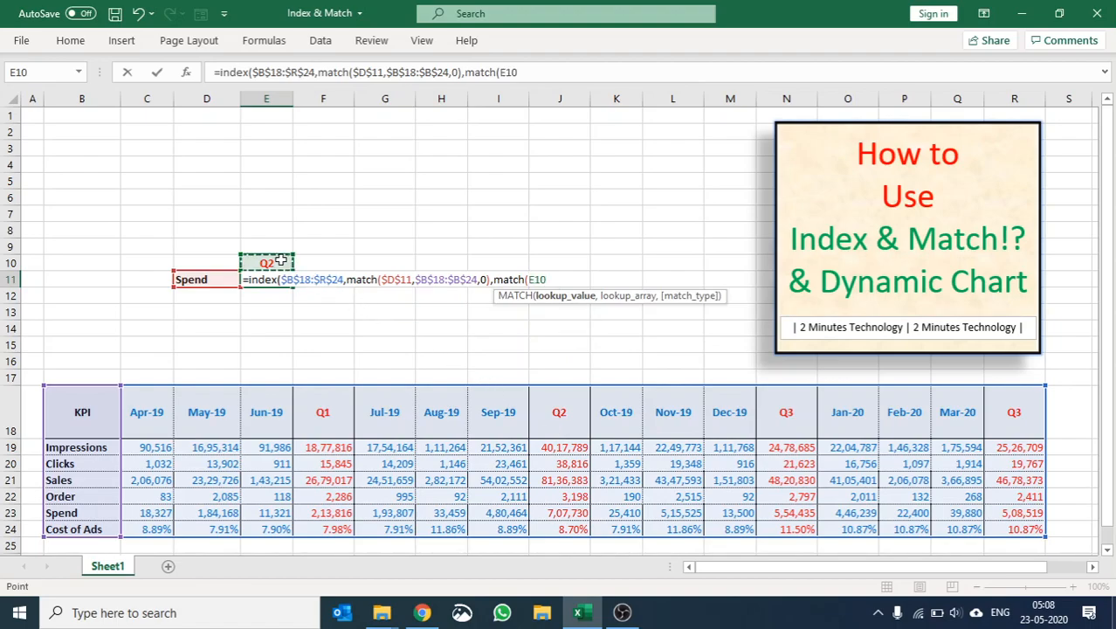
pyautogui.press('F4')
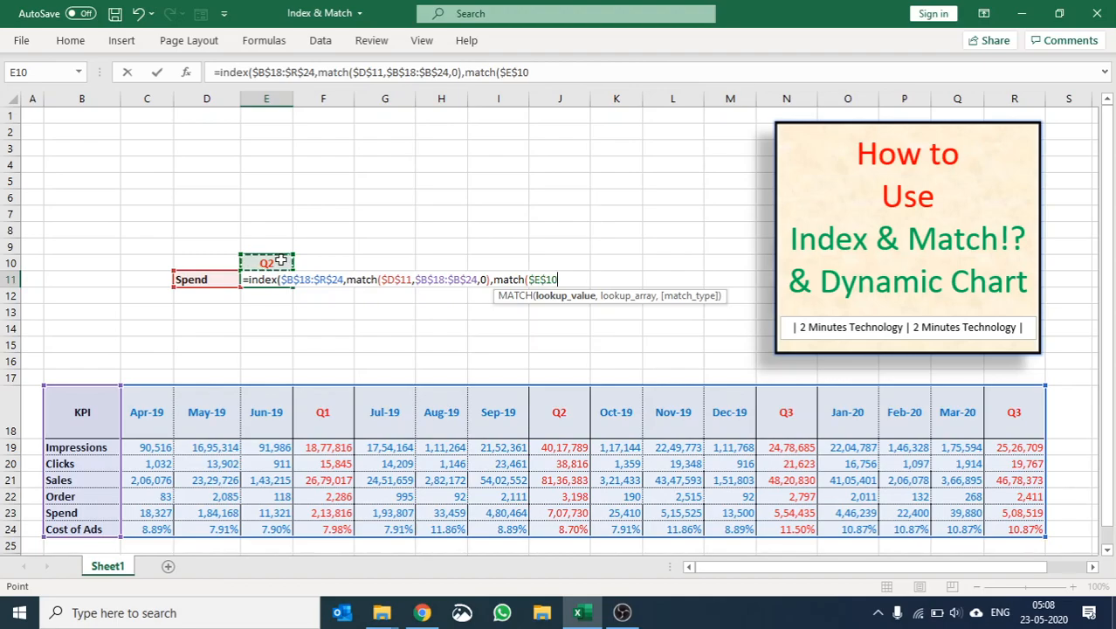
pyautogui.write(',')
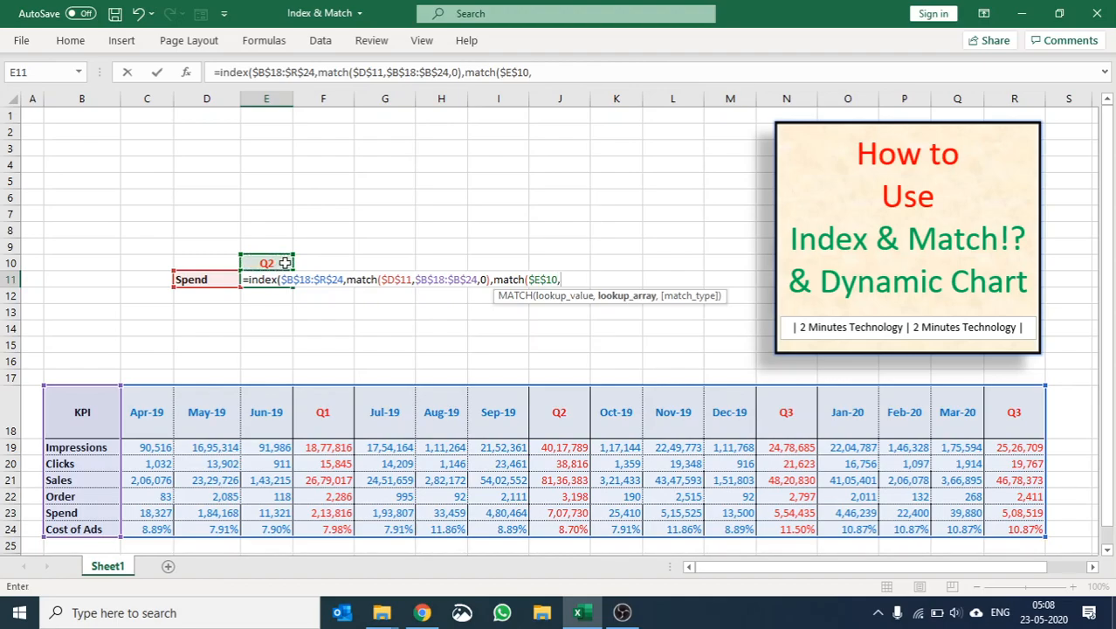
pyautogui.moveTo(68, 404); pyautogui.dragTo(1031, 412)
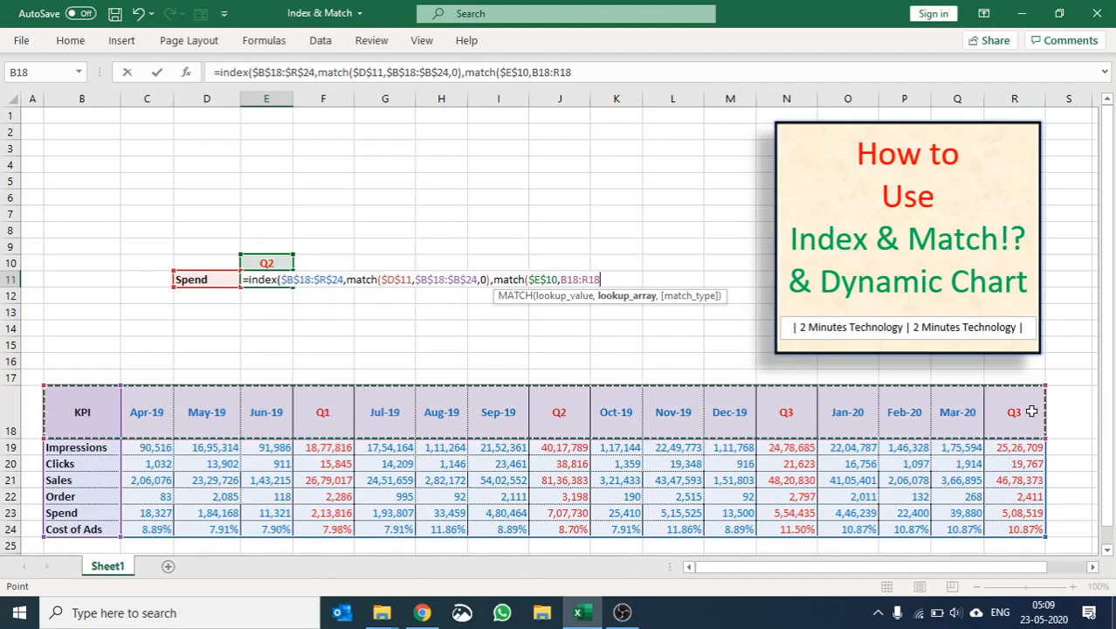
pyautogui.press('F4')
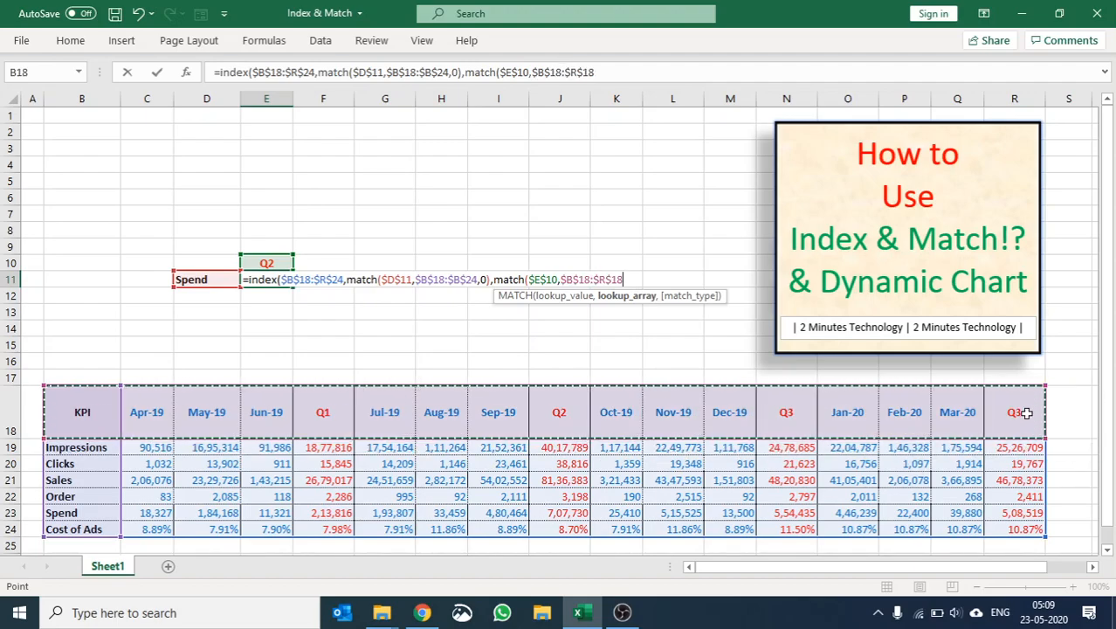
pyautogui.write(',')
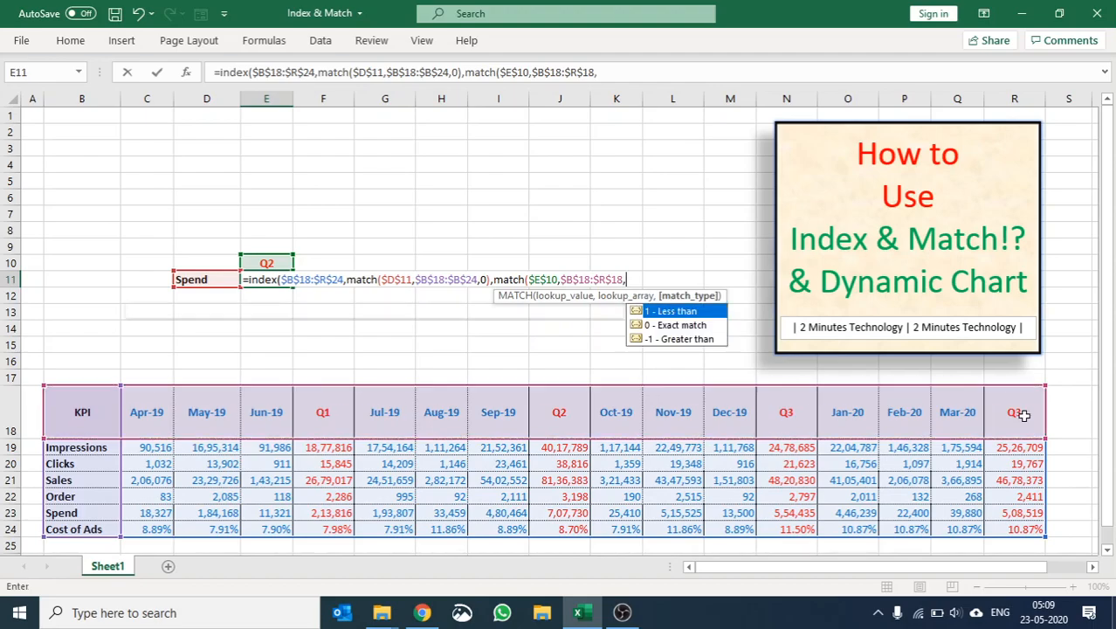
pyautogui.write('0')
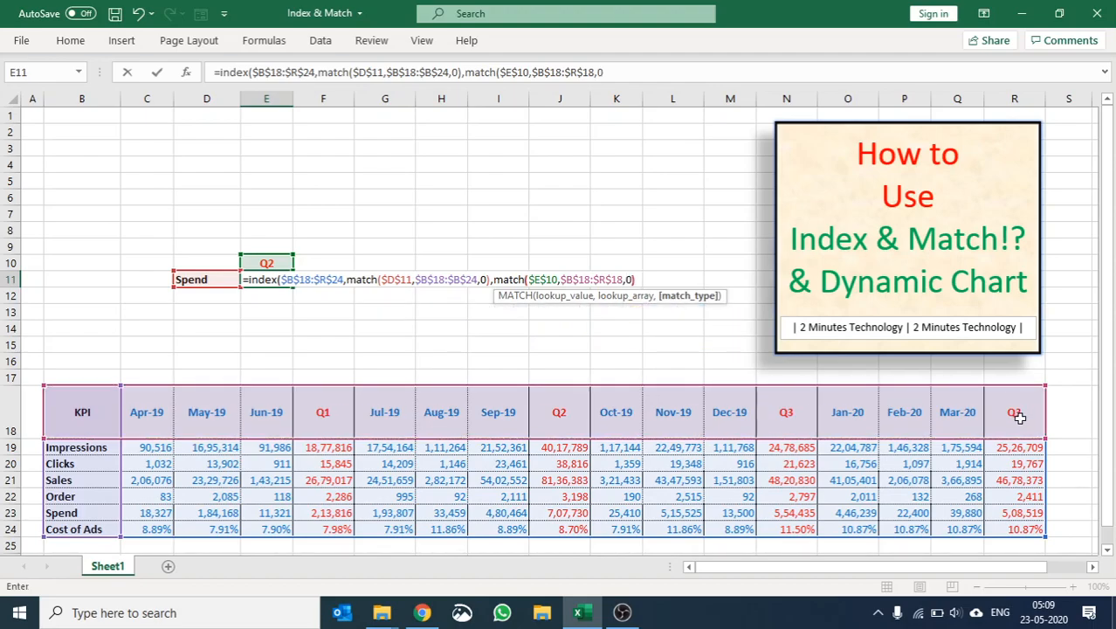
pyautogui.write(')')
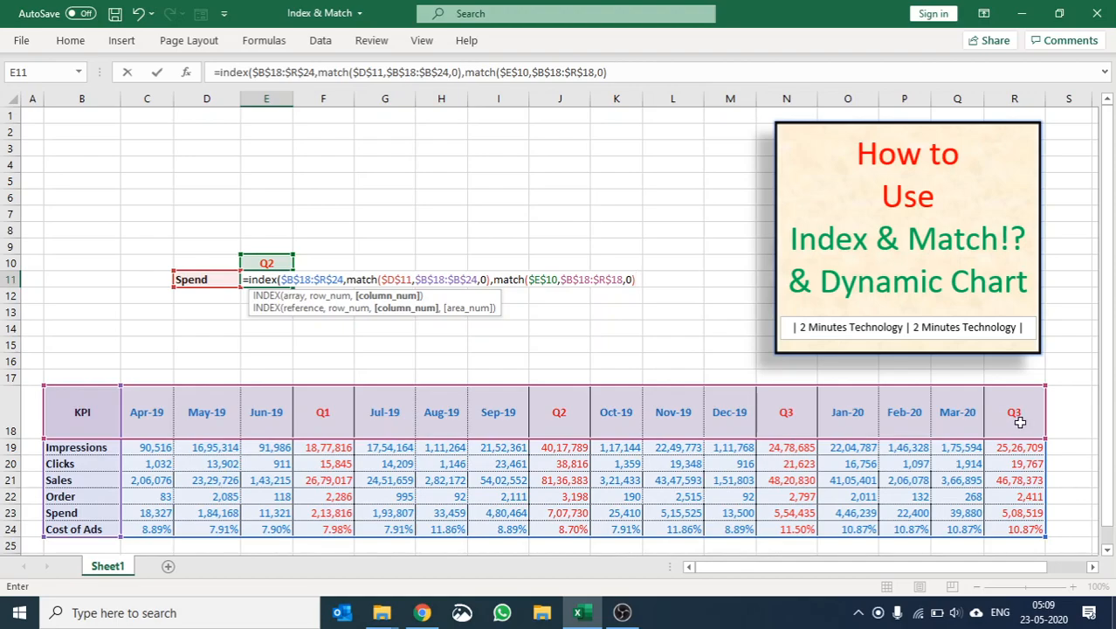
pyautogui.press('Return')
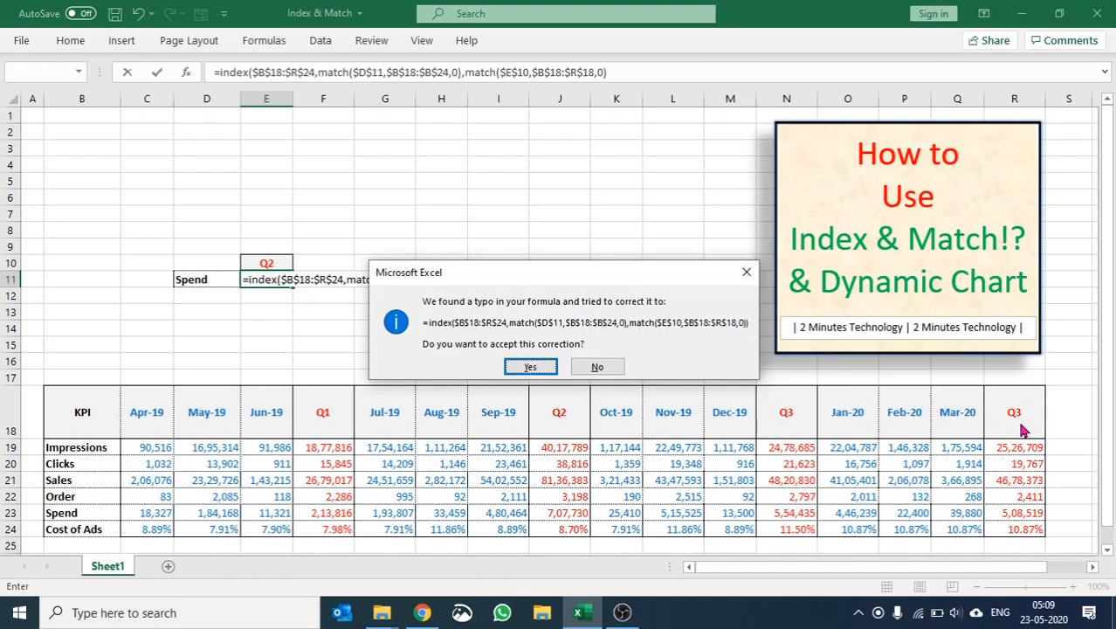
pyautogui.press('Return')
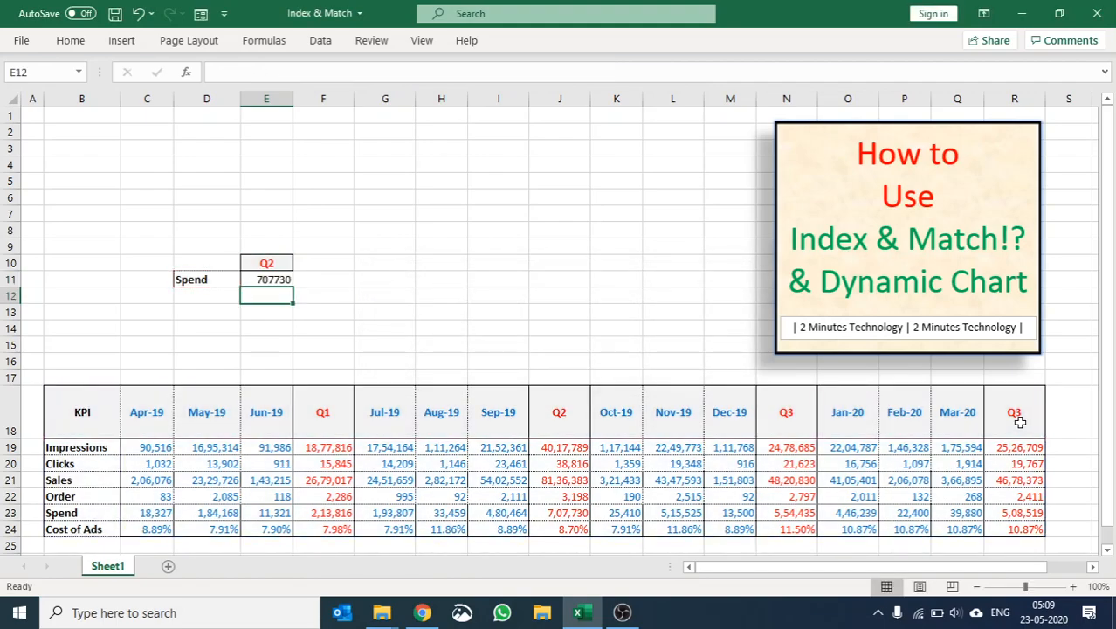
# Format E11 with thousands separators and no decimals, and check it against the Q2 Spend value in J23.
pyautogui.click(276, 276)
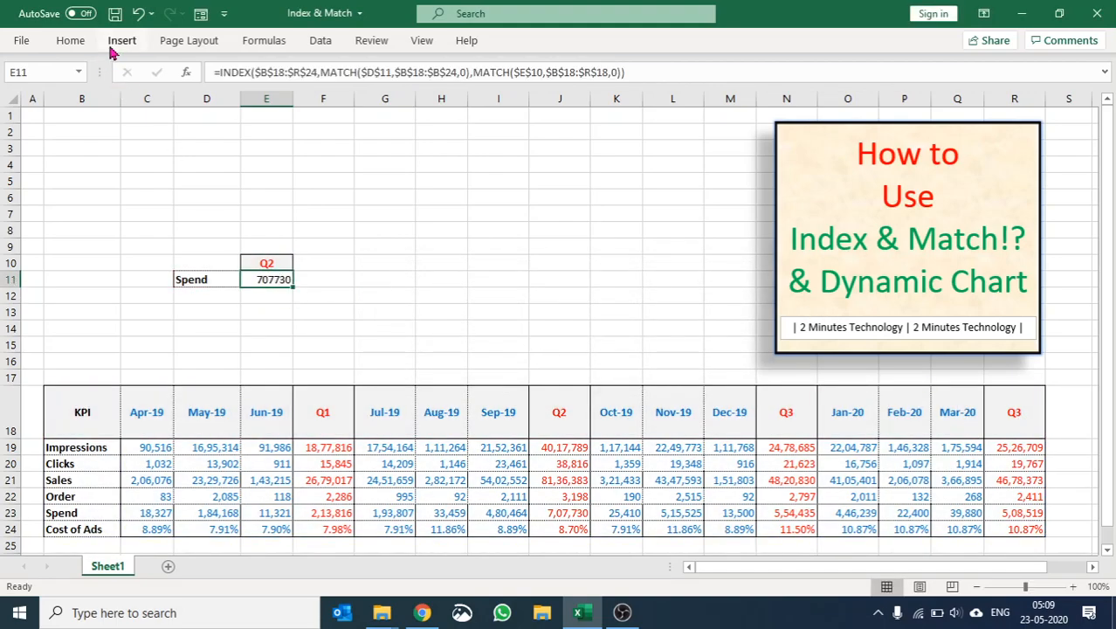
pyautogui.click(73, 40)
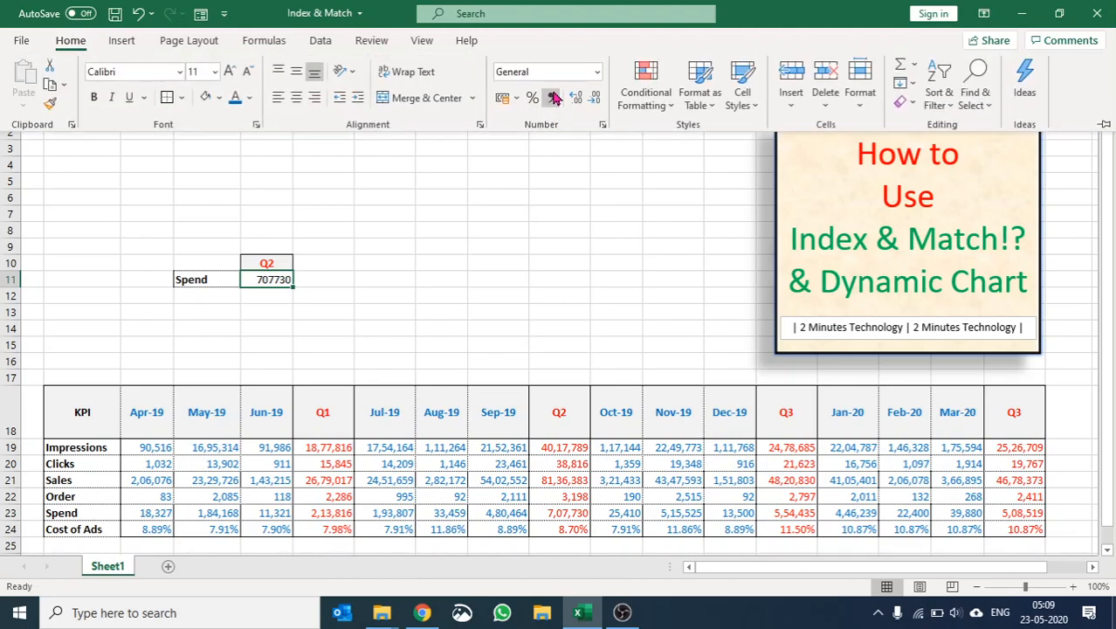
pyautogui.click(551, 97)
pyautogui.click(595, 97)
pyautogui.click(595, 97)
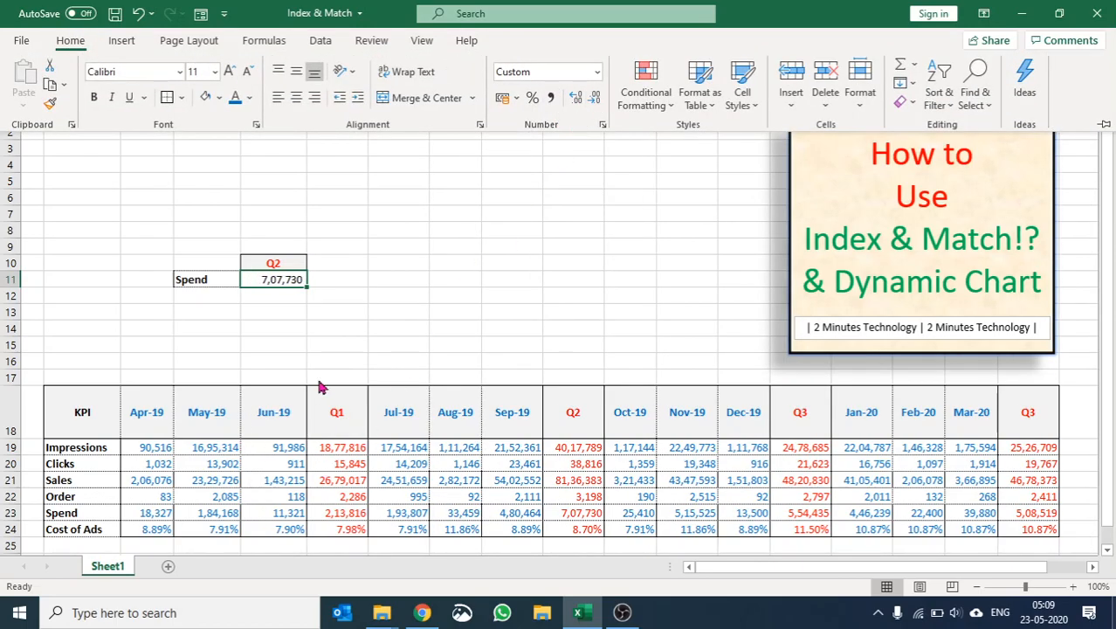
pyautogui.click(269, 262)
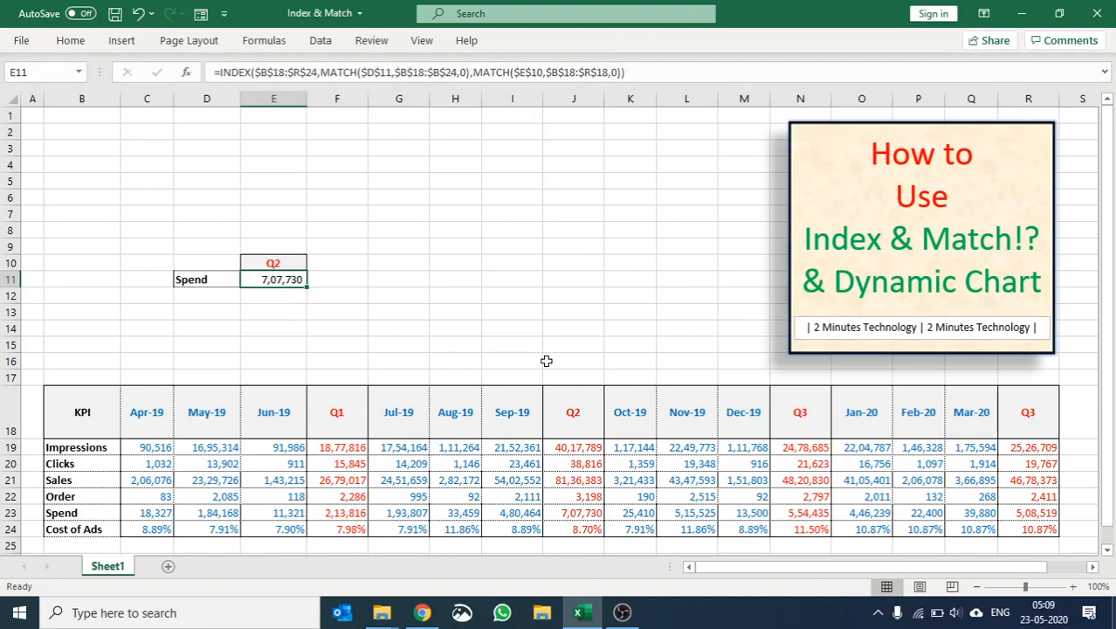
pyautogui.click(597, 515)
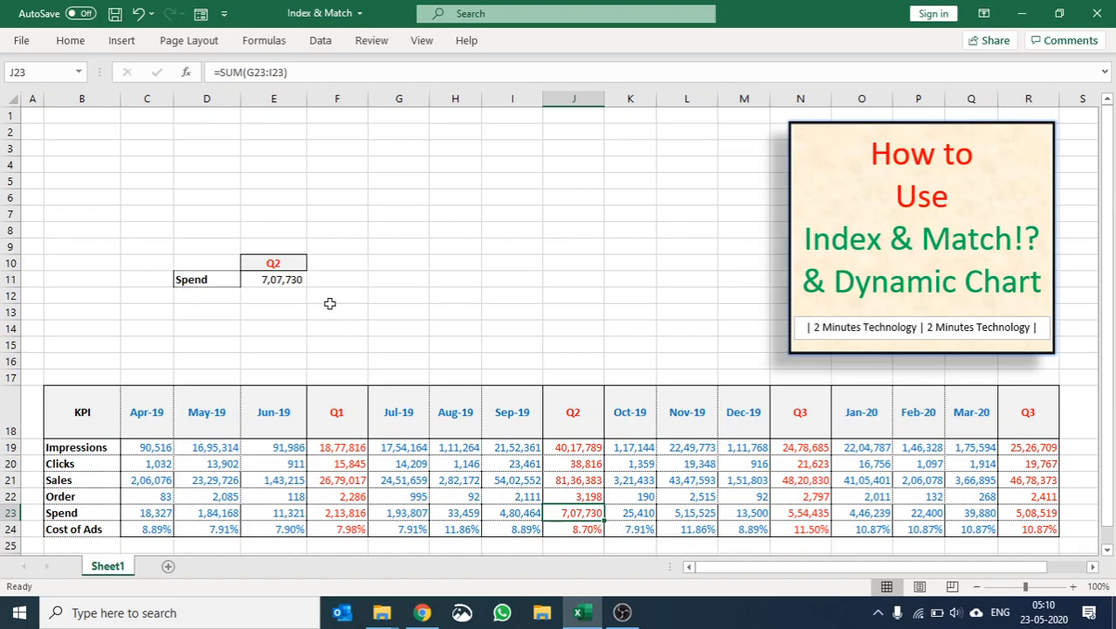
# Insert blank cells at E10:E11, shifting the Q2 header and its lookup formula one column right.
pyautogui.moveTo(289, 262); pyautogui.dragTo(292, 279)
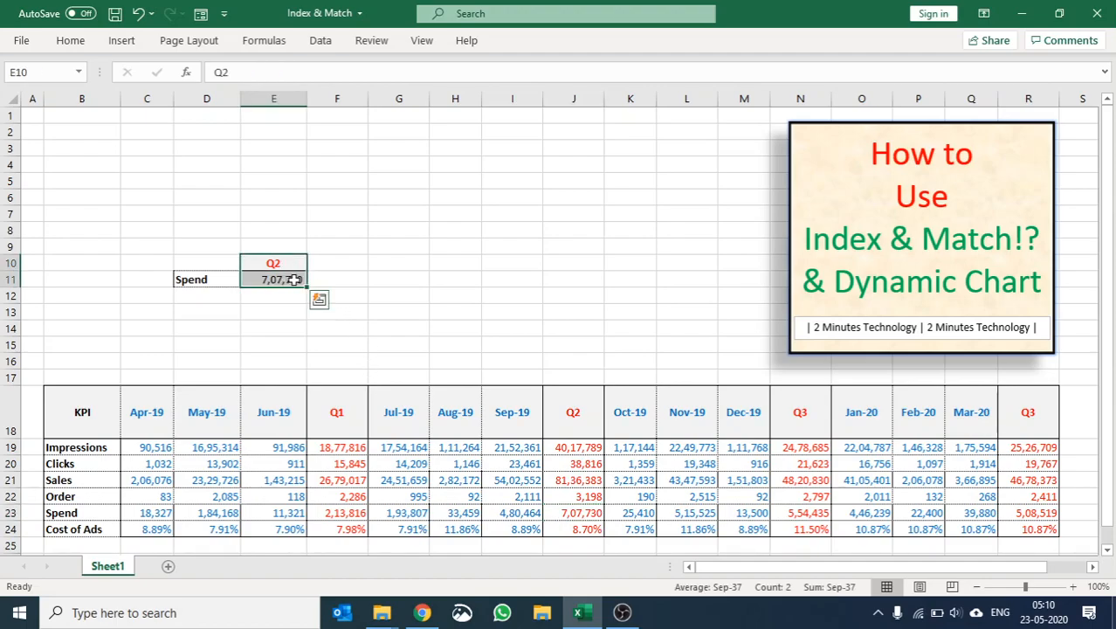
pyautogui.hotkey('ctrl', 'shift', '+')
pyautogui.press('Return')
pyautogui.press('Left')
pyautogui.press('Right')
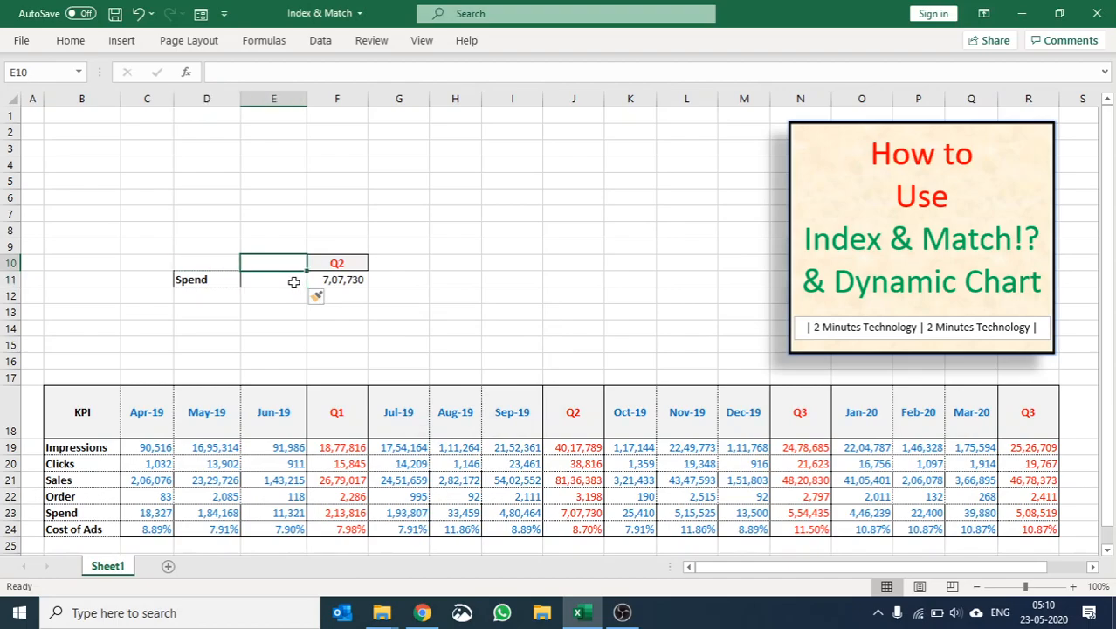
# Copy the Q1 header from F18 of the KPI table into cell E10.
pyautogui.press('Right')
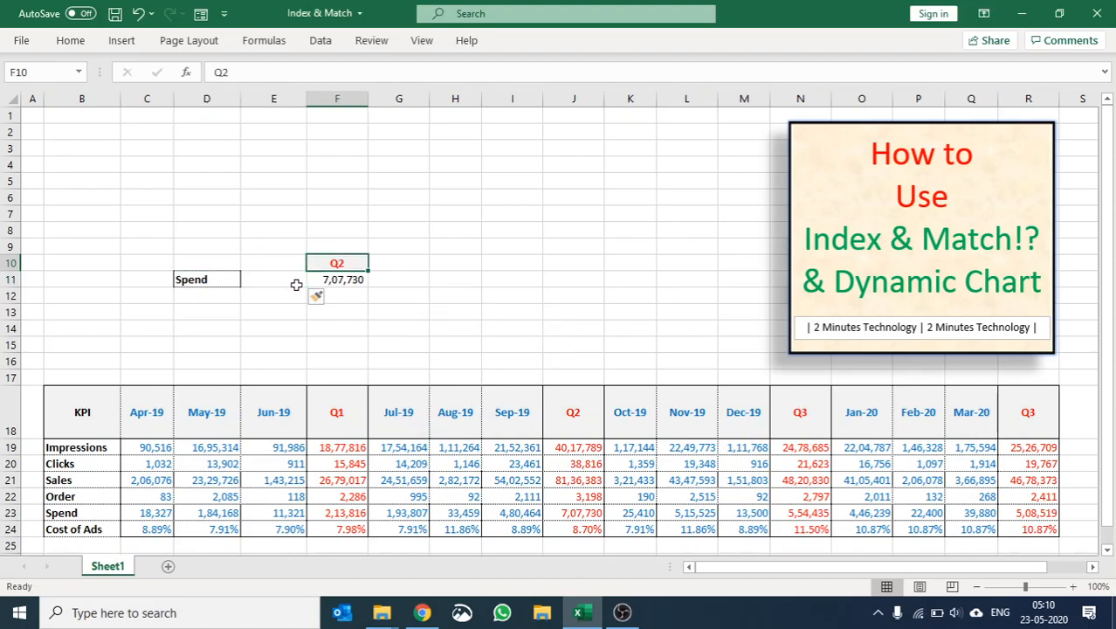
pyautogui.press('Down')
pyautogui.press('Down')
pyautogui.press('Down')
pyautogui.press('Down')
pyautogui.press('Down')
pyautogui.press('Down')
pyautogui.press('Down')
pyautogui.press('Down')
pyautogui.hotkey('ctrl', 'c')
pyautogui.press('Up')
pyautogui.press('Up')
pyautogui.press('Up')
pyautogui.press('Up')
pyautogui.press('Up')
pyautogui.press('Up')
pyautogui.press('Up')
pyautogui.press('Up')
pyautogui.press('Left')
pyautogui.hotkey('ctrl', 'v')
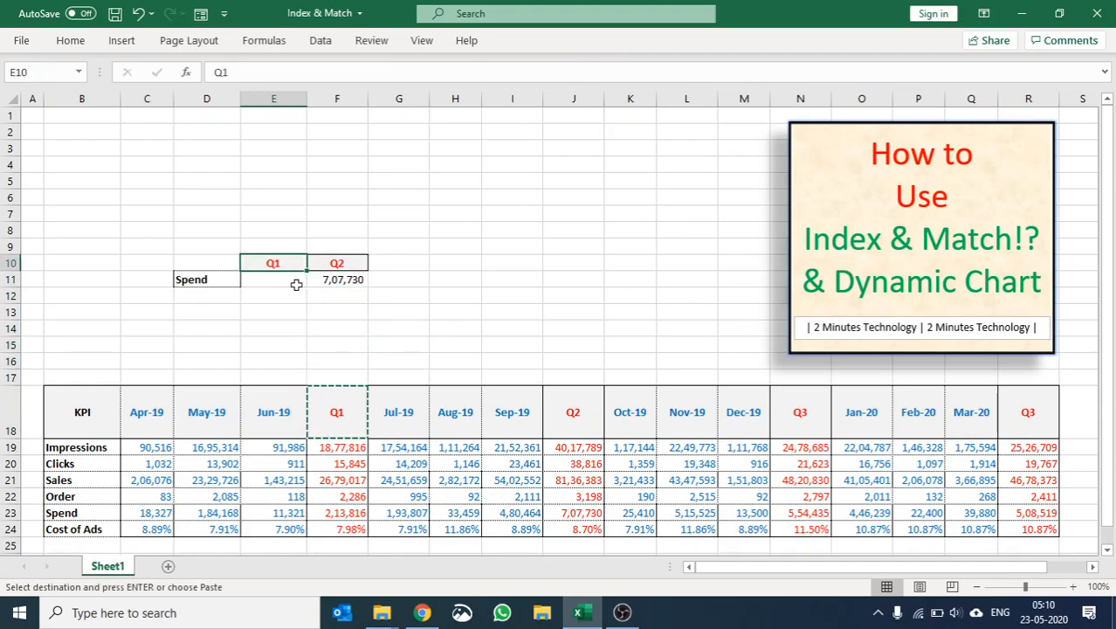
# Copy the Q2 lookup formula from F11 into E11 under the Q1 header.
pyautogui.press('Down')
pyautogui.press('Right')
pyautogui.hotkey('ctrl', 'c')
pyautogui.press('Left')
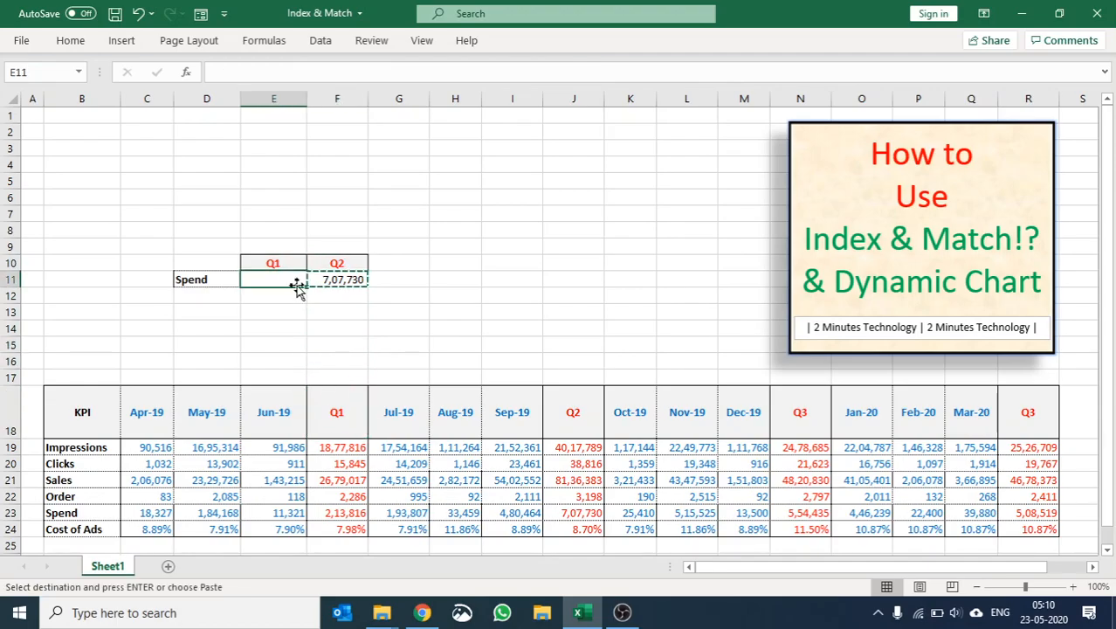
pyautogui.hotkey('ctrl', 'v')
pyautogui.press('Escape')
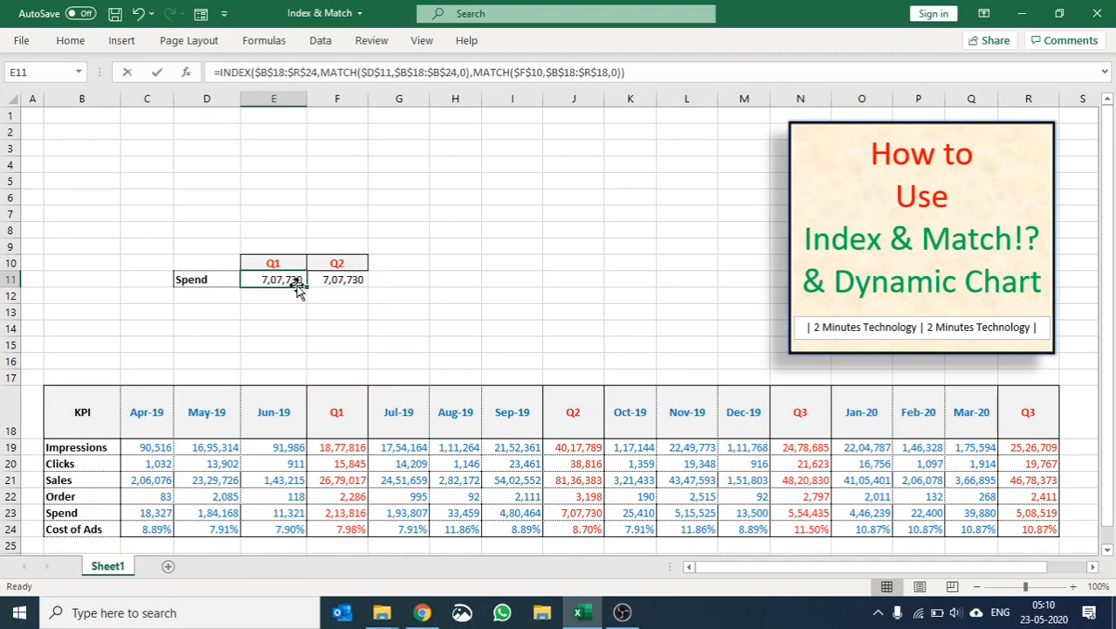
# Repoint the period lookup in E11's formula to $E$10 and check the result against the Q1 Spend value in F23.
pyautogui.press('F2')
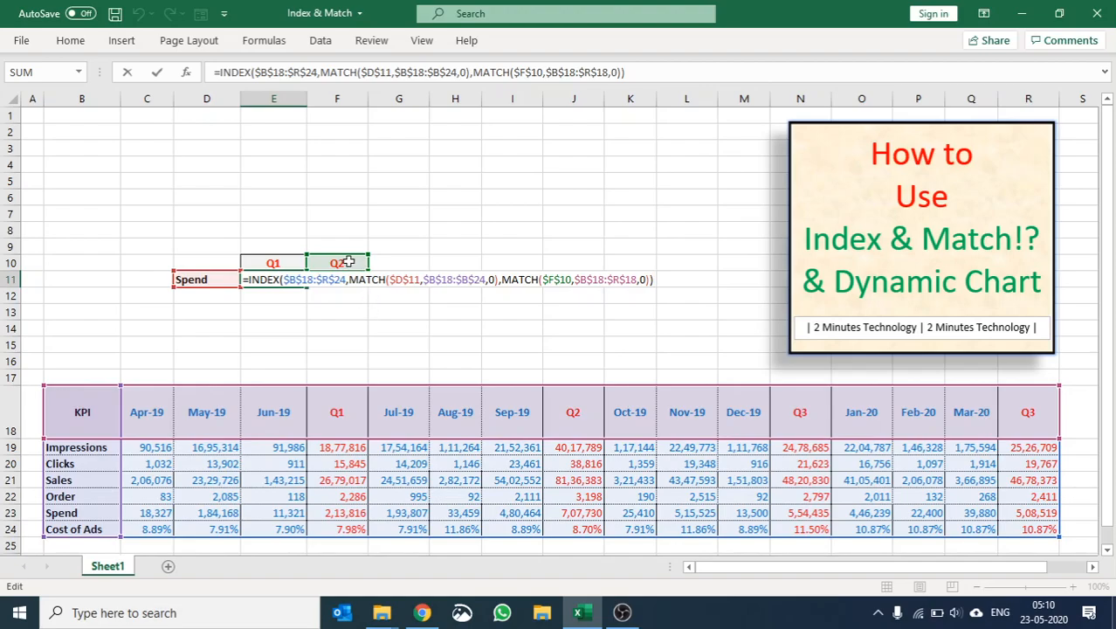
pyautogui.moveTo(348, 262); pyautogui.dragTo(297, 271)
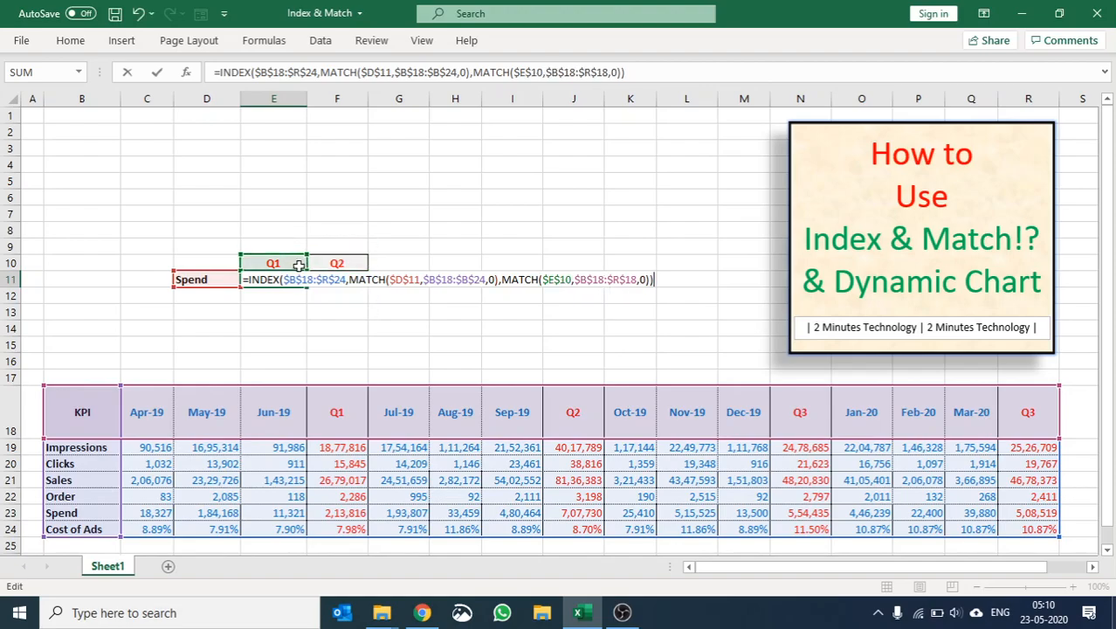
pyautogui.hotkey('ctrl', 'Return')
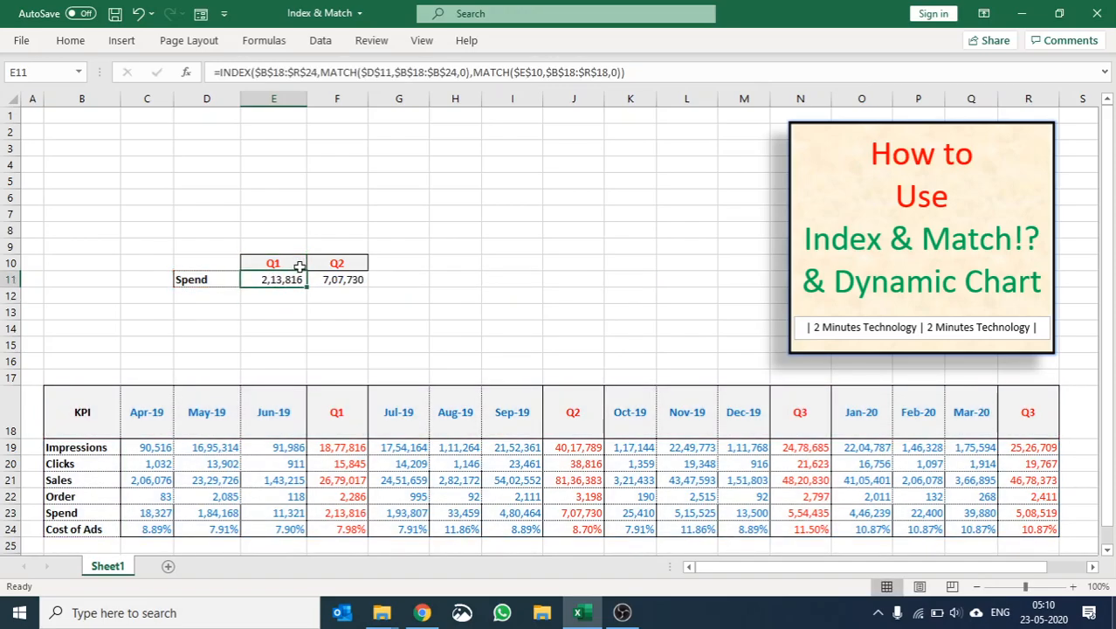
pyautogui.click(335, 514)
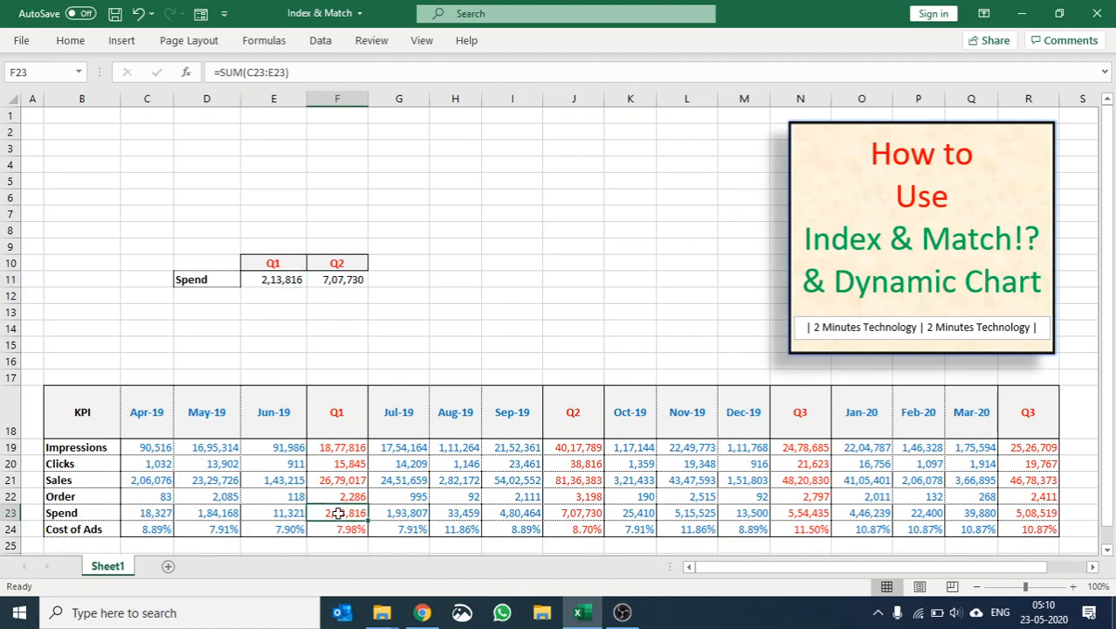
# Copy the Q3 header from N18 of the KPI table into cell G10.
pyautogui.click(792, 425)
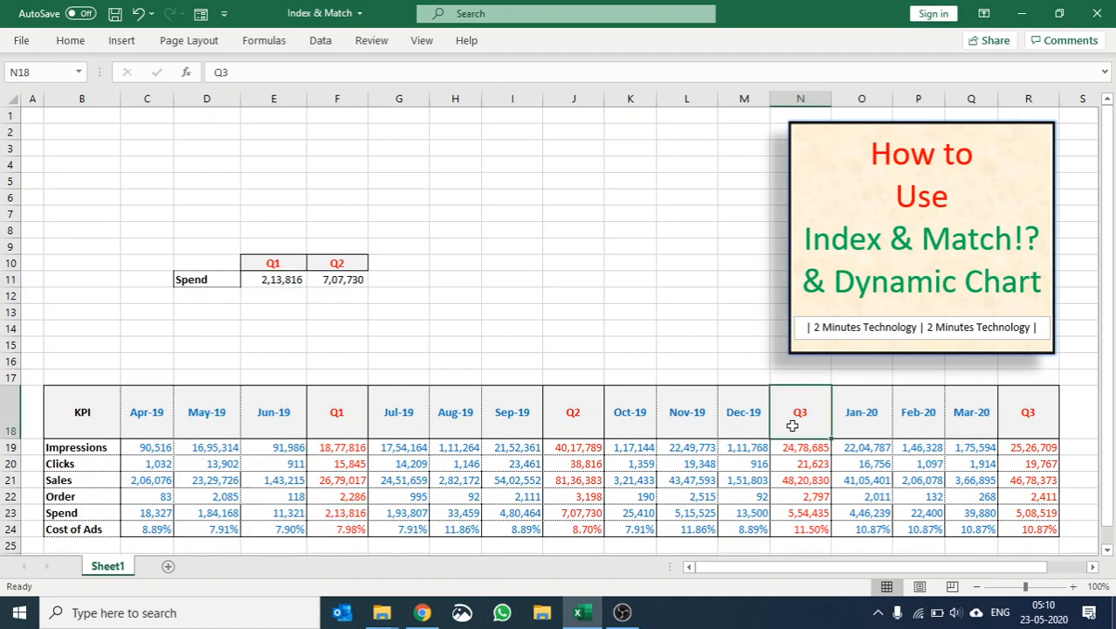
pyautogui.hotkey('ctrl', 'c')
pyautogui.click(416, 262)
pyautogui.hotkey('ctrl', 'v')
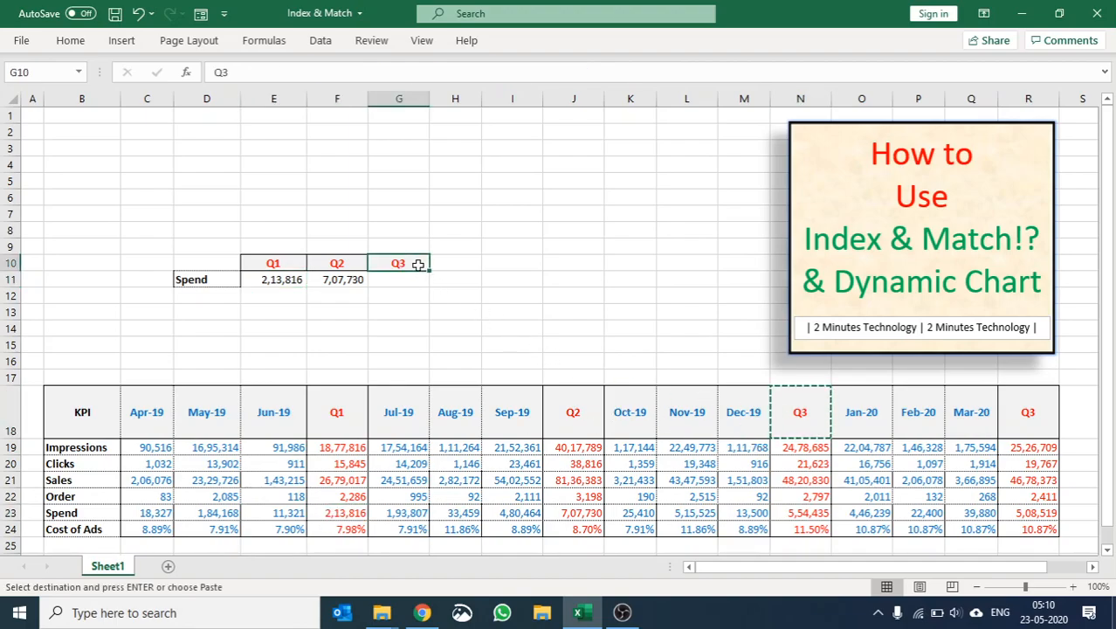
# Correct the last quarter header in R18 of the KPI table to Q4.
pyautogui.click(1041, 406)
pyautogui.press('F2')
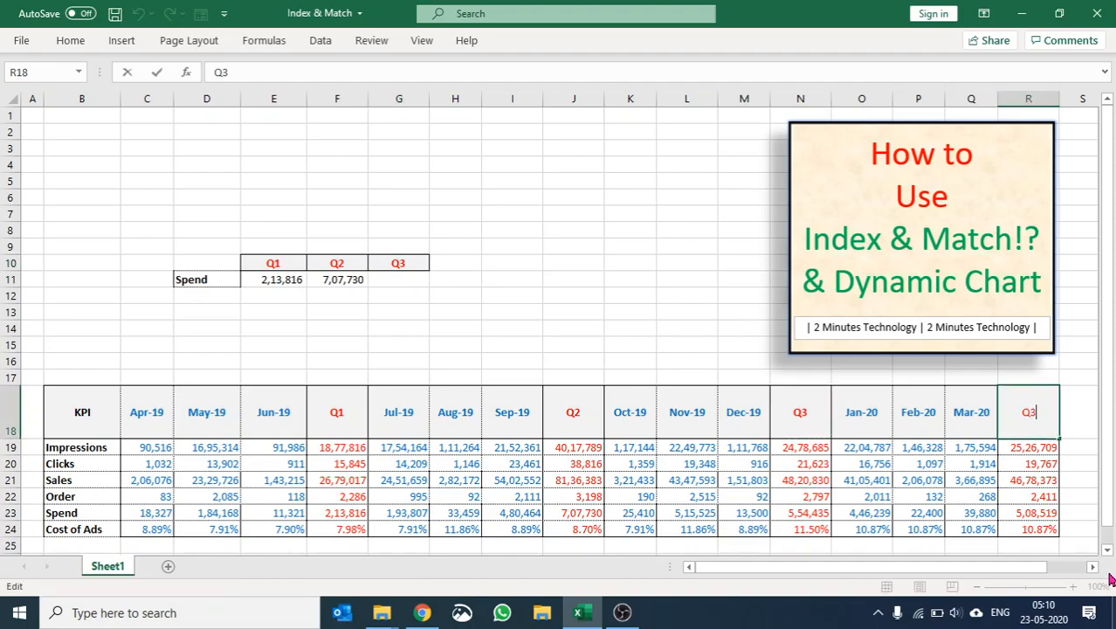
pyautogui.press('BackSpace')
pyautogui.write('4')
pyautogui.press('Return')
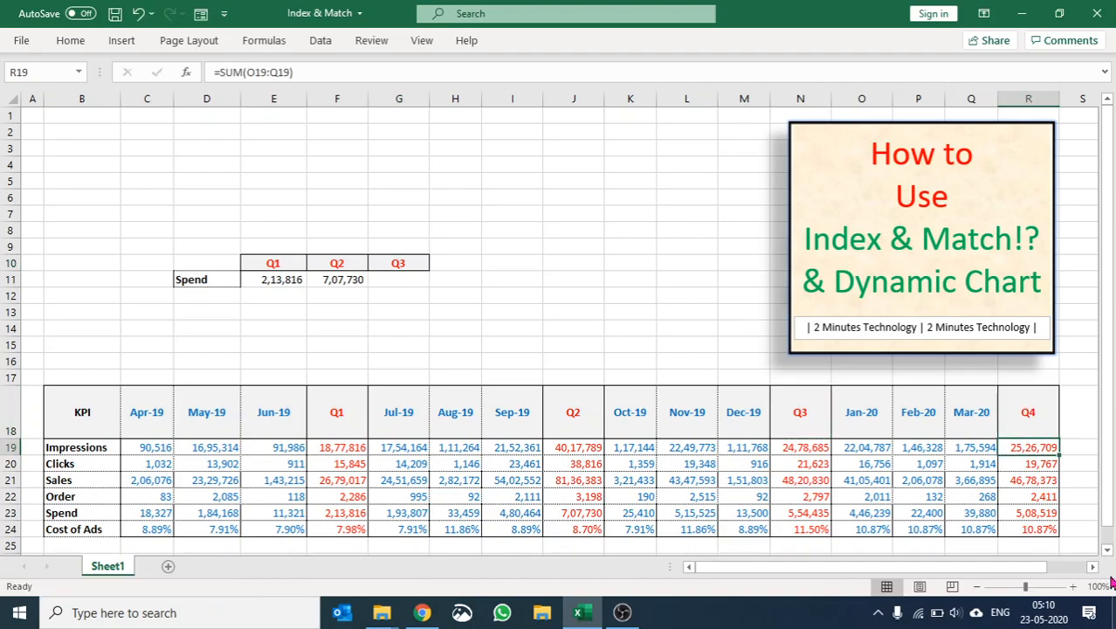
# Copy the Q4 header from R18 of the KPI table into cell H10.
pyautogui.click(1025, 414)
pyautogui.hotkey('ctrl', 'c')
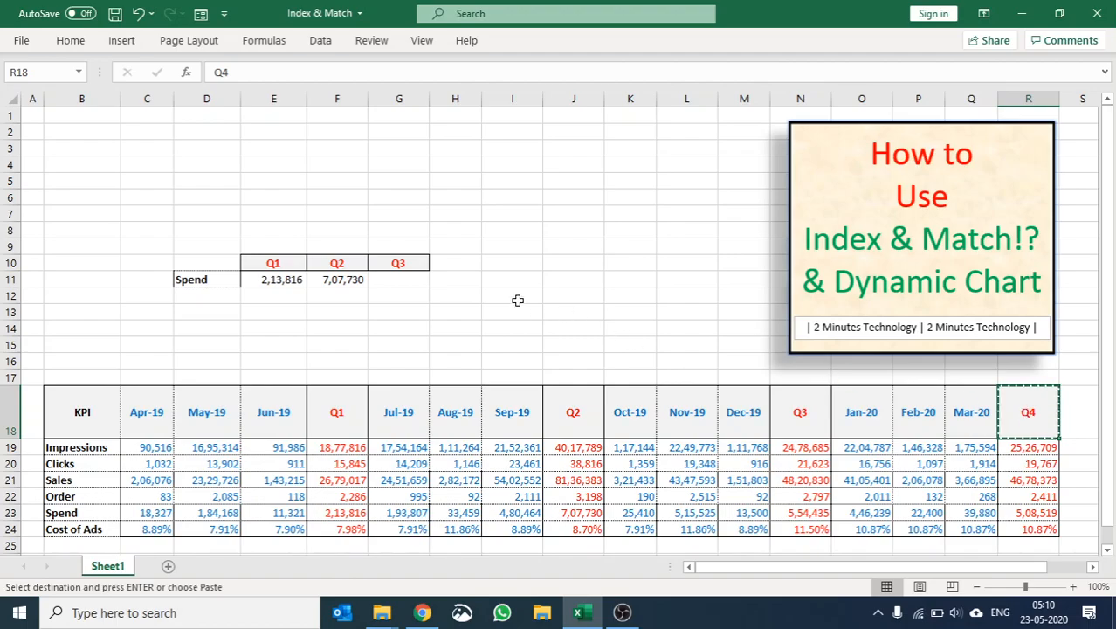
pyautogui.click(454, 263)
pyautogui.hotkey('ctrl', 'v')
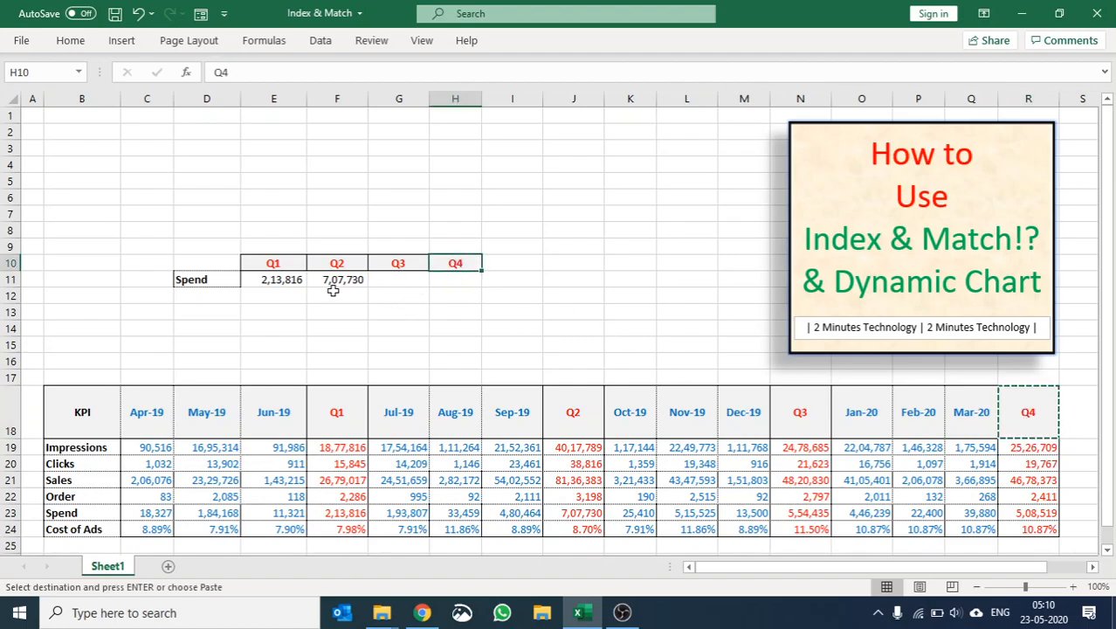
# Fill F11's lookup formula across to H11 and repoint the period lookup in G11 to $G$10.
pyautogui.moveTo(342, 277); pyautogui.dragTo(462, 278)
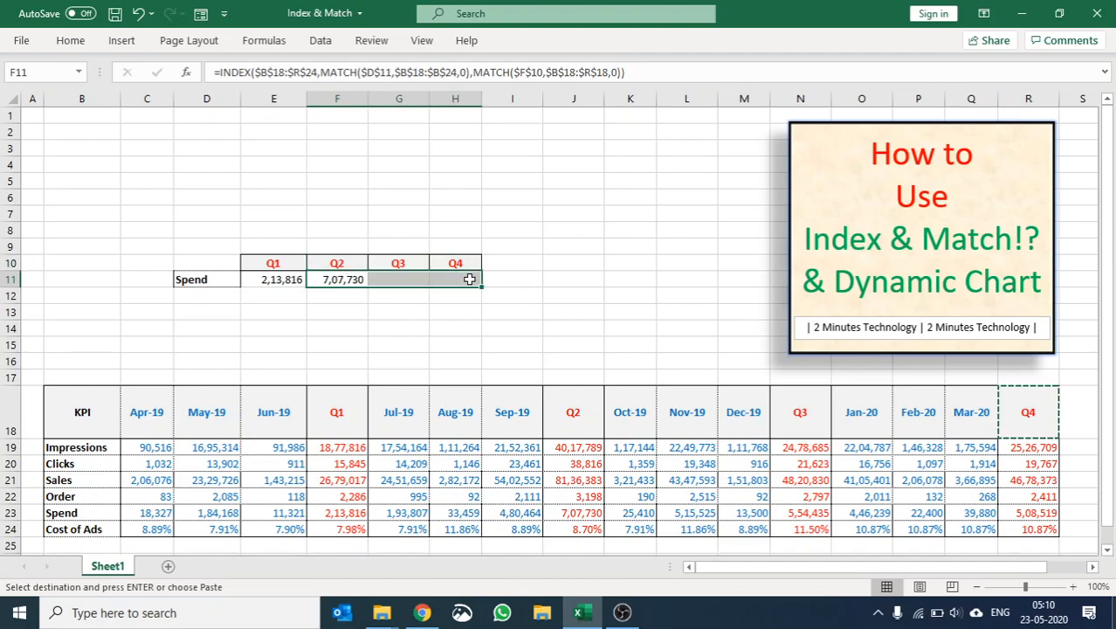
pyautogui.hotkey('ctrl', 'r')
pyautogui.doubleClick(404, 279)
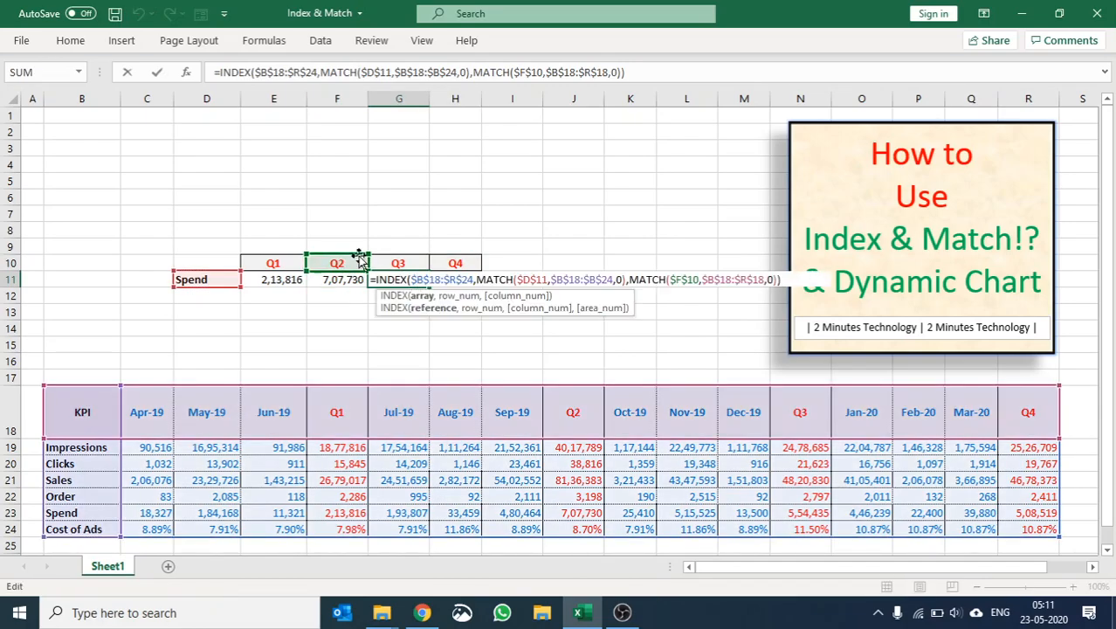
pyautogui.moveTo(371, 263); pyautogui.dragTo(400, 263)
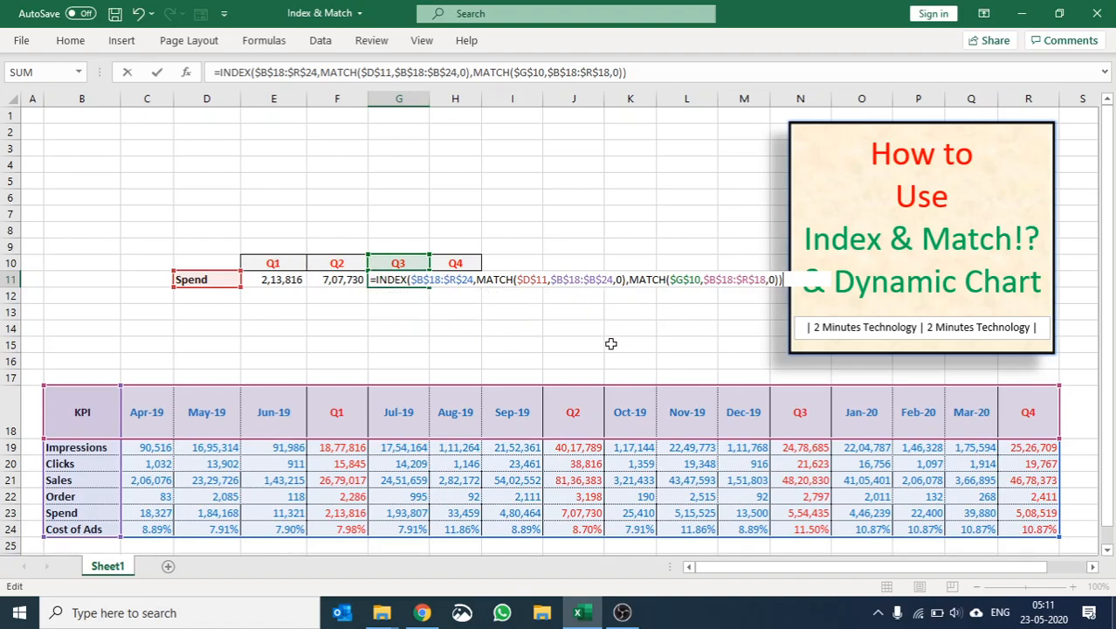
pyautogui.press('Return')
# Repoint the period lookup in H11's formula to the Q4 header in $H$10.
pyautogui.doubleClick(461, 279)
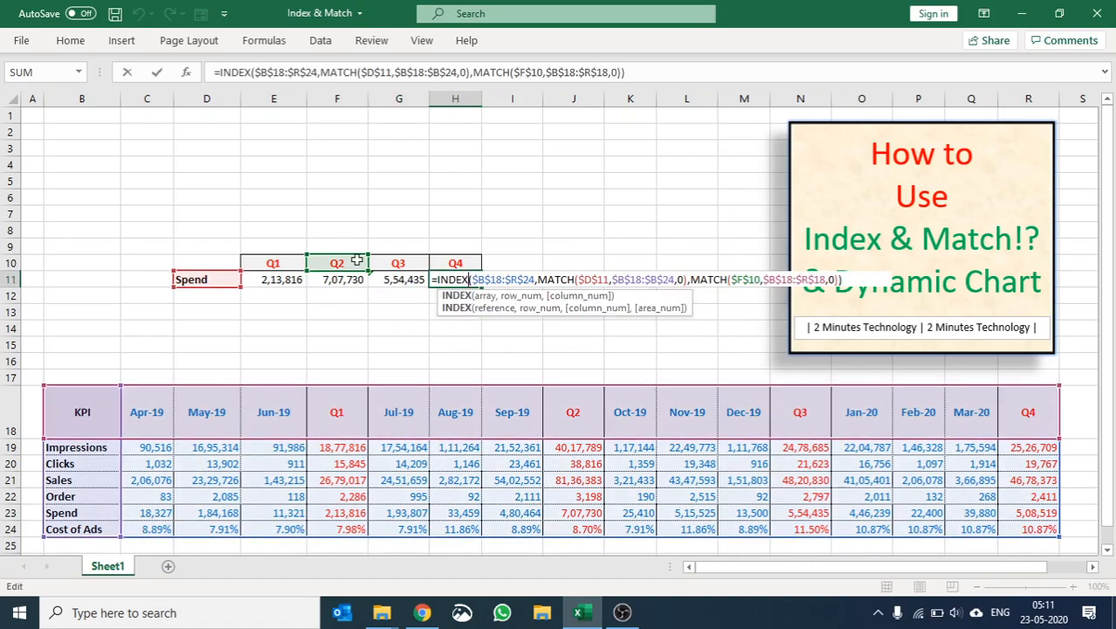
pyautogui.moveTo(352, 259); pyautogui.dragTo(446, 260)
pyautogui.press('Return')
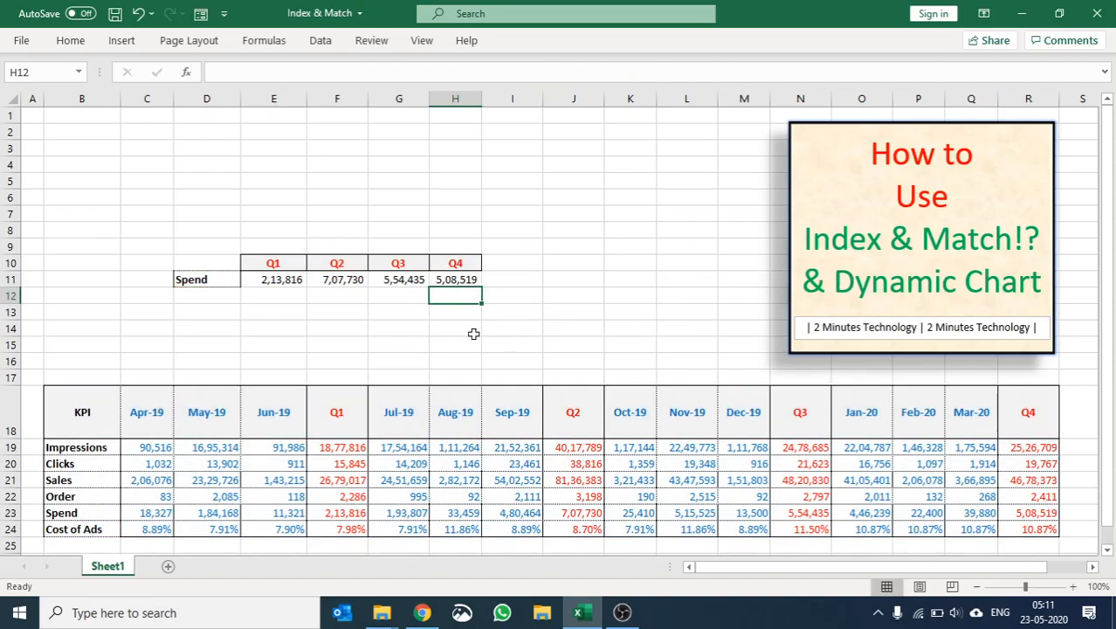
# Check the Q3 and Q4 lookup results against the Spend values in N23 and R23 of the KPI table.
pyautogui.click(393, 276)
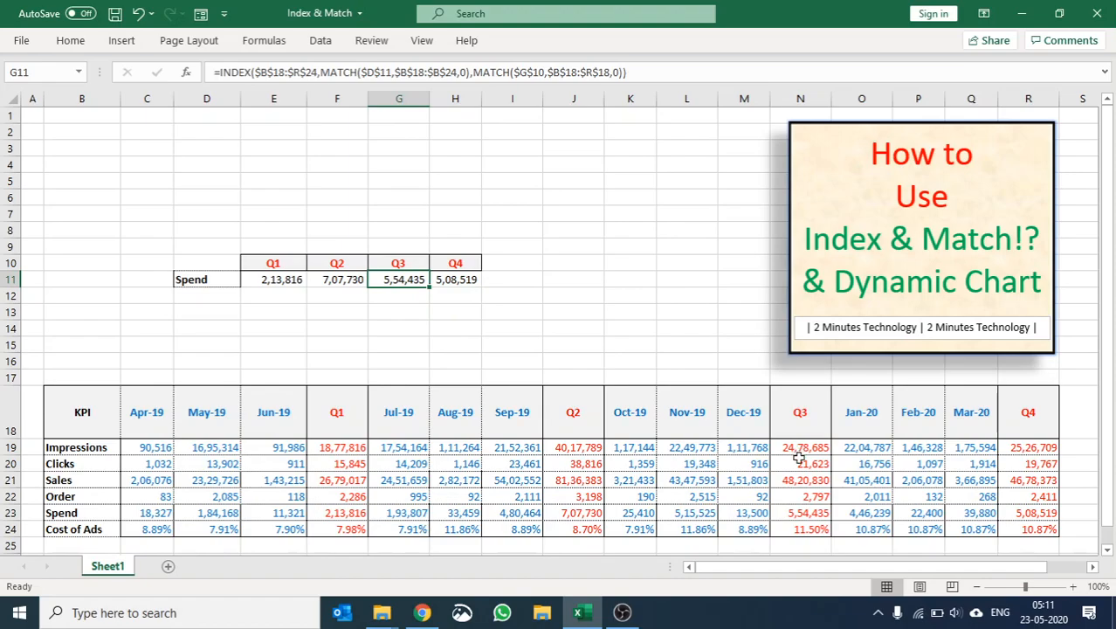
pyautogui.click(809, 511)
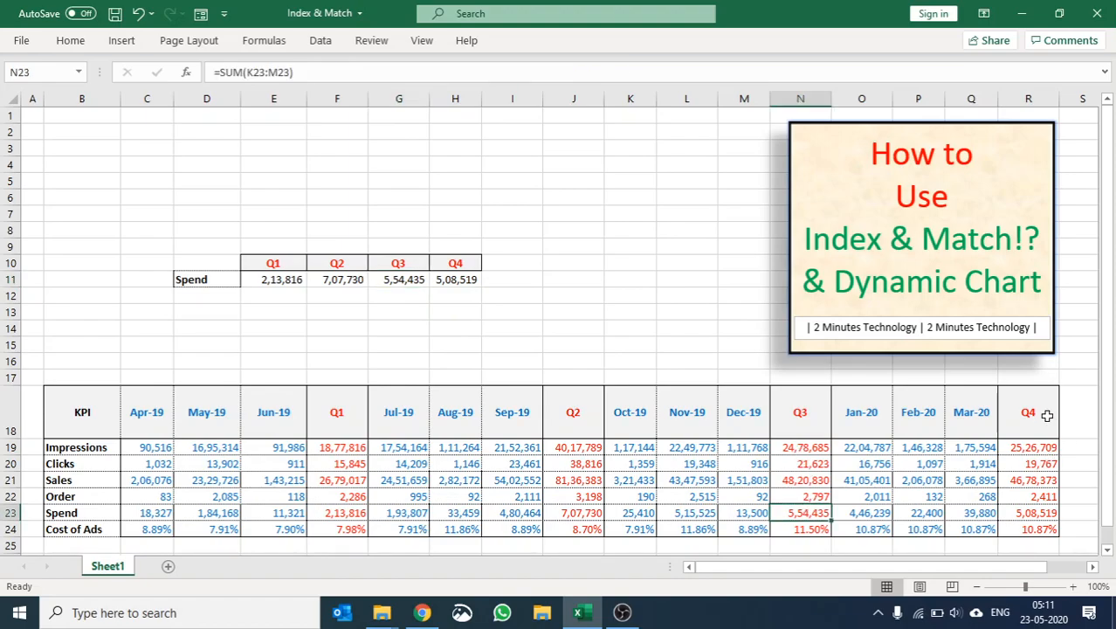
pyautogui.click(1020, 516)
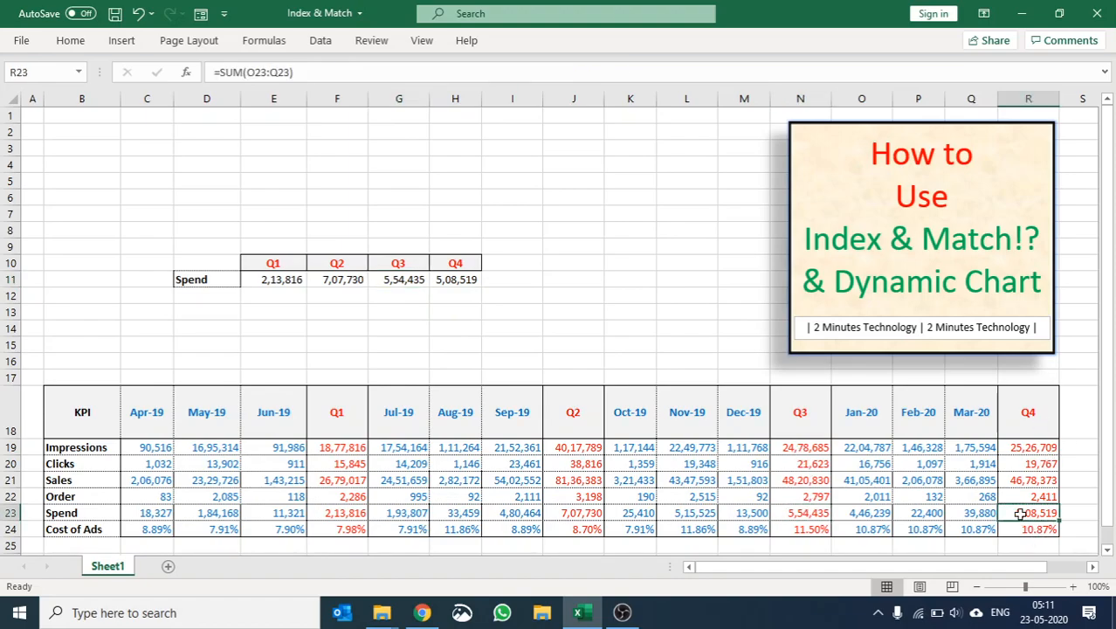
# Add a List data validation to D11 with the KPI names in =$B$19:$B$24 as its source.
pyautogui.click(183, 279)
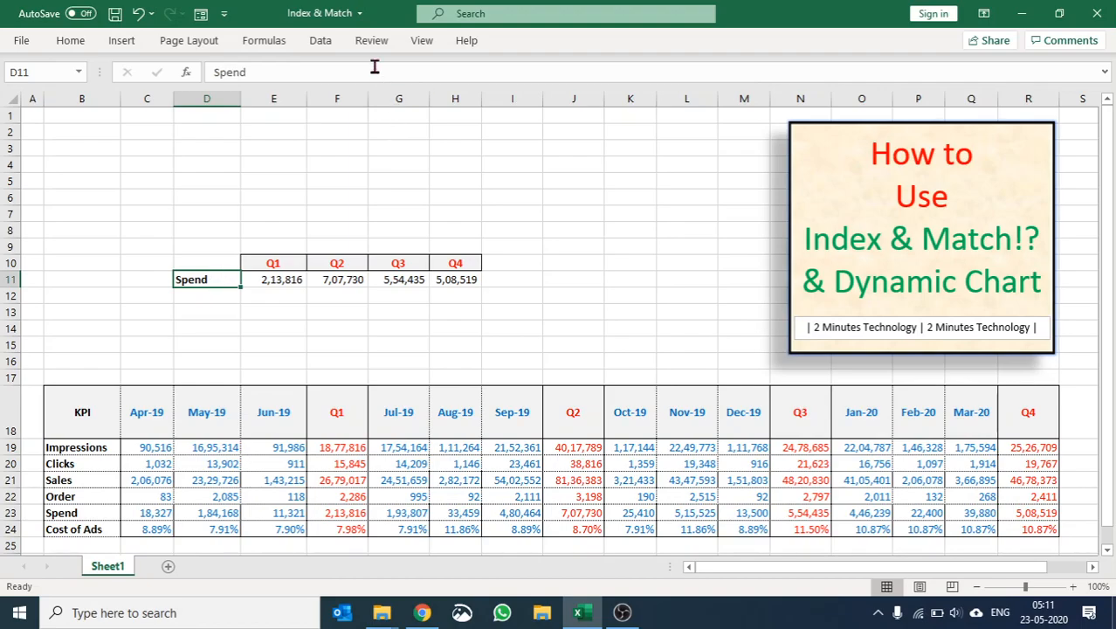
pyautogui.click(321, 40)
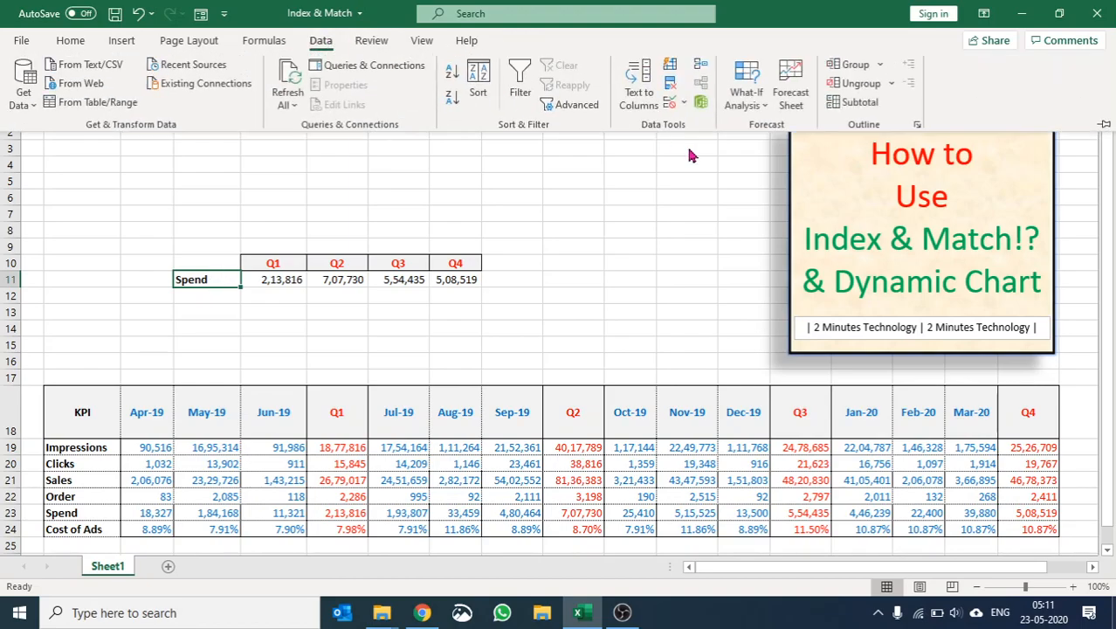
pyautogui.click(671, 103)
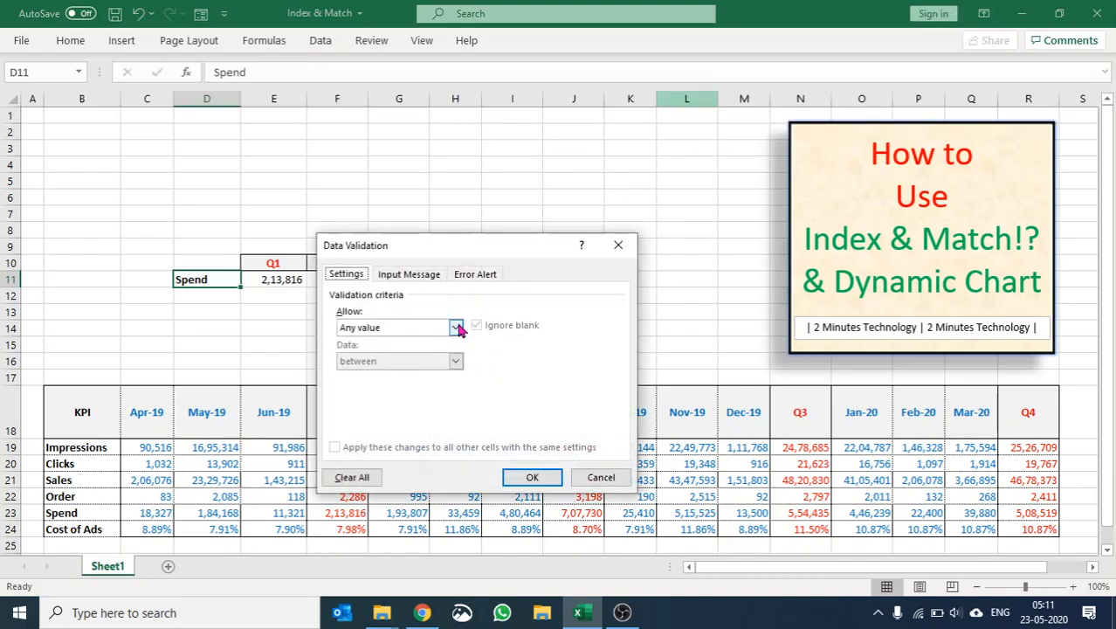
pyautogui.click(455, 327)
pyautogui.click(407, 382)
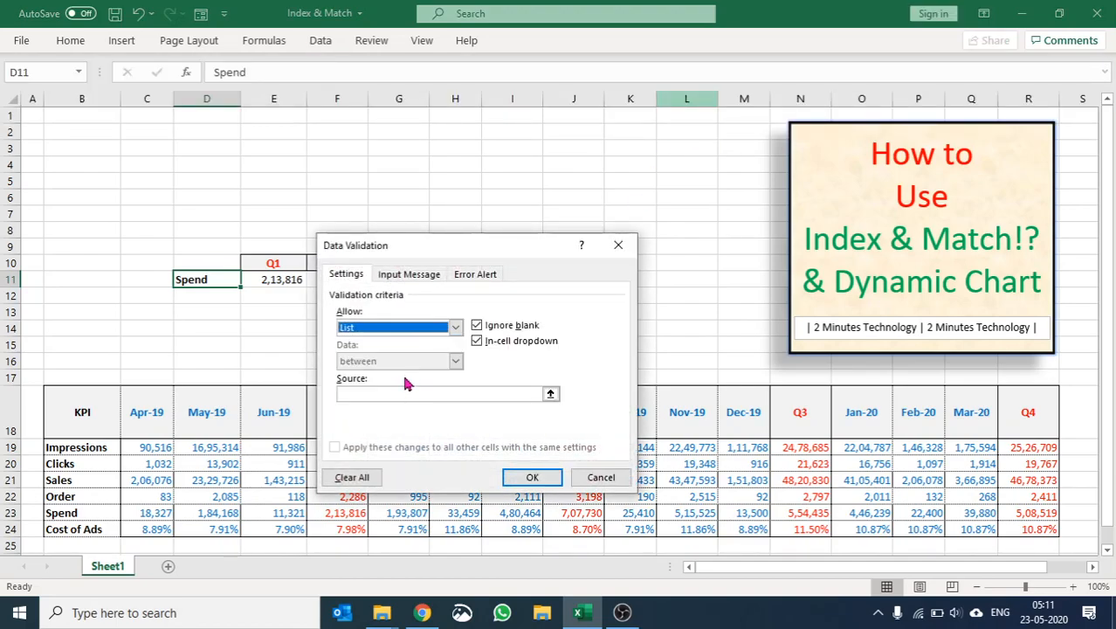
pyautogui.click(533, 394)
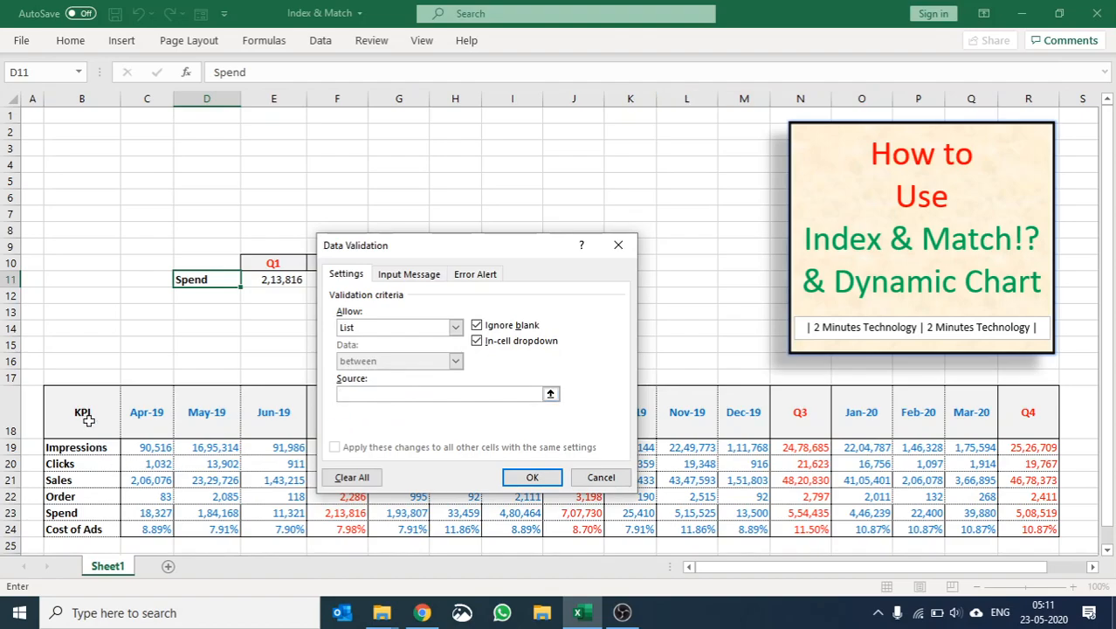
pyautogui.moveTo(95, 449); pyautogui.dragTo(139, 537)
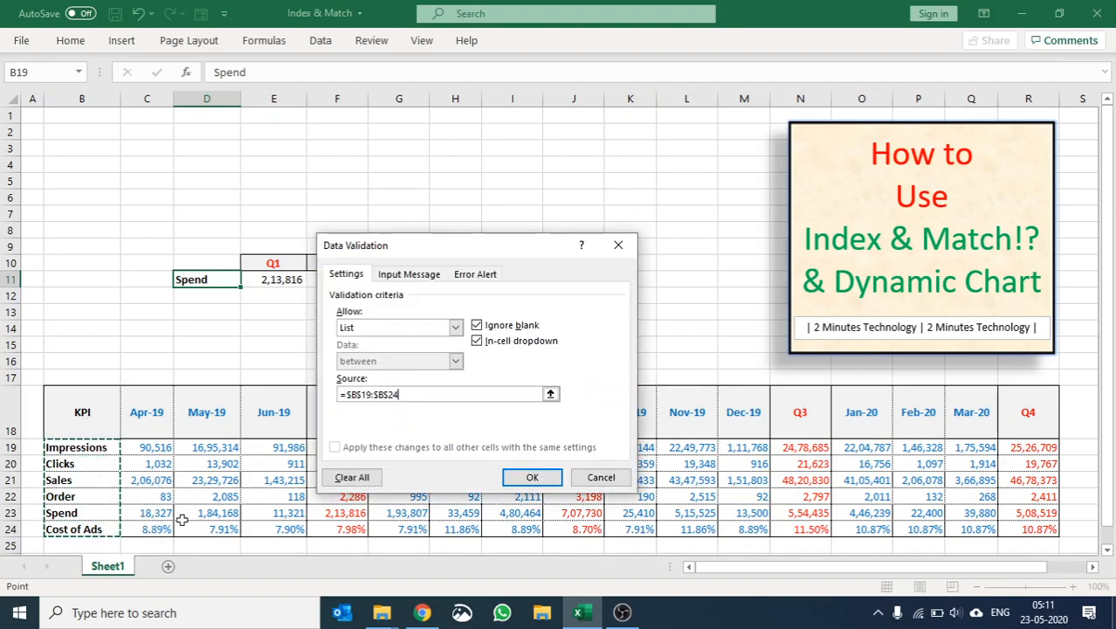
pyautogui.click(532, 477)
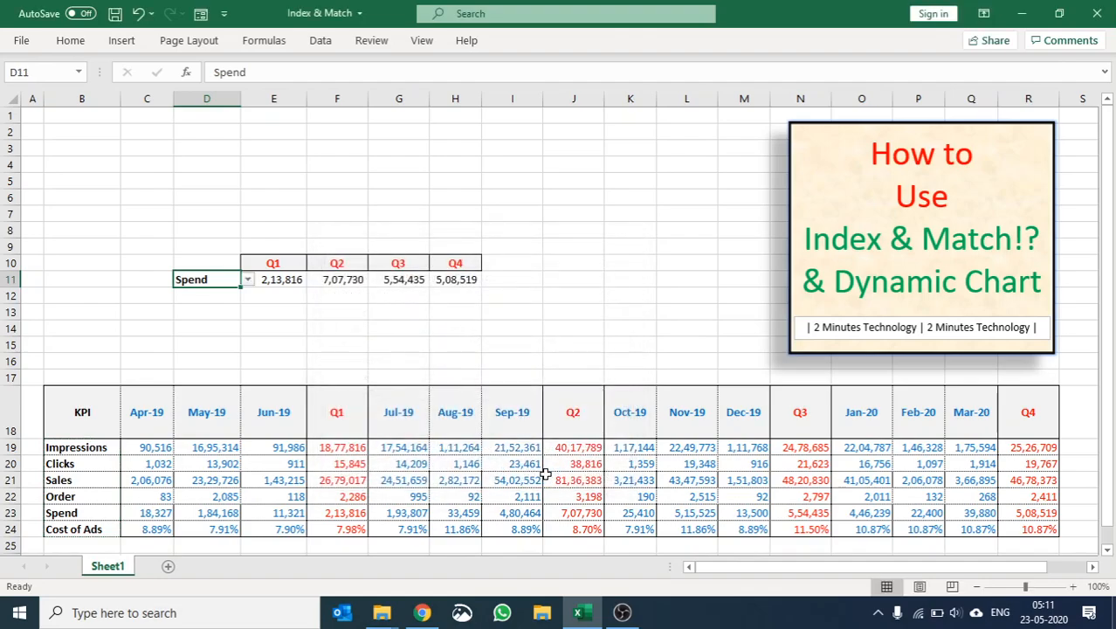
# Choose Impressions as the KPI in D11 and resize columns E to H so the quarter values fit.
pyautogui.click(248, 279)
pyautogui.click(235, 293)
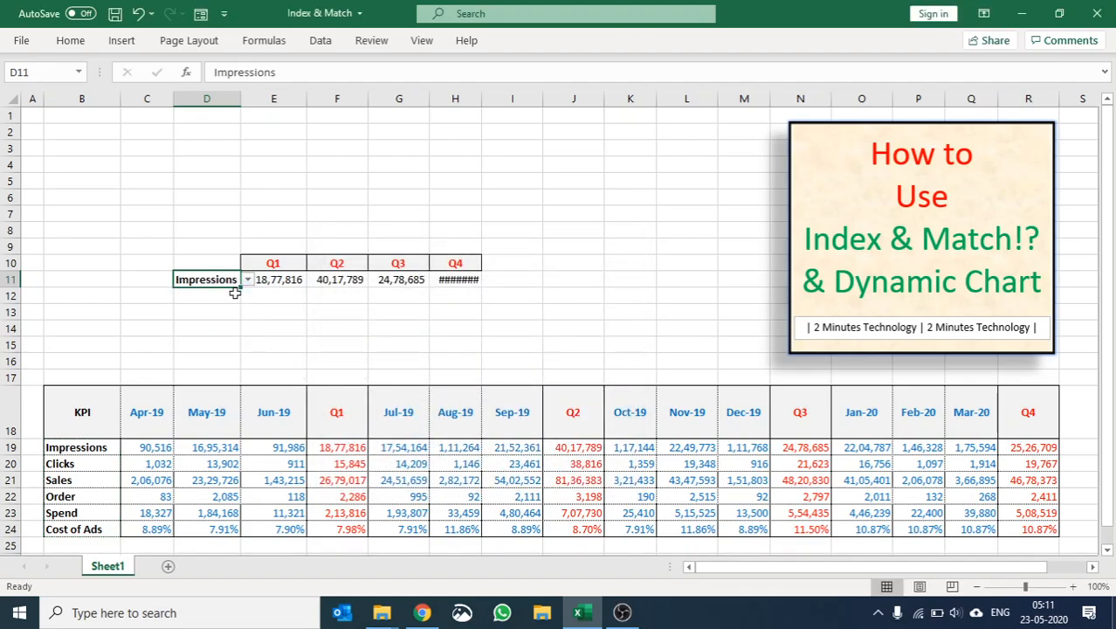
pyautogui.moveTo(292, 98); pyautogui.dragTo(476, 98)
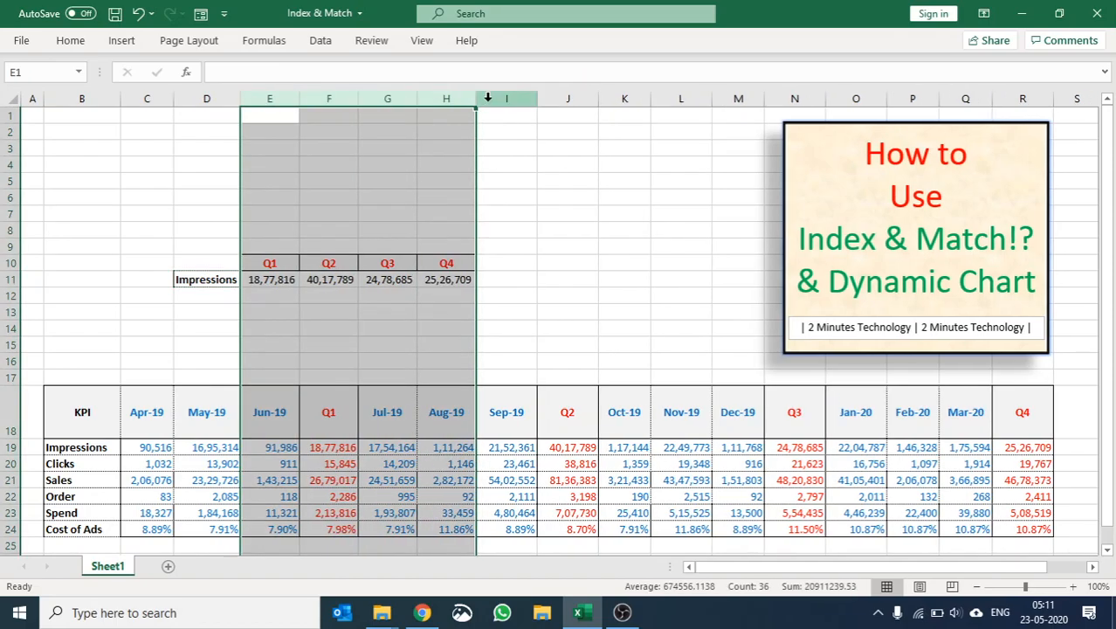
# Test the KPI list in D11 by choosing Order and then Spend.
pyautogui.click(222, 278)
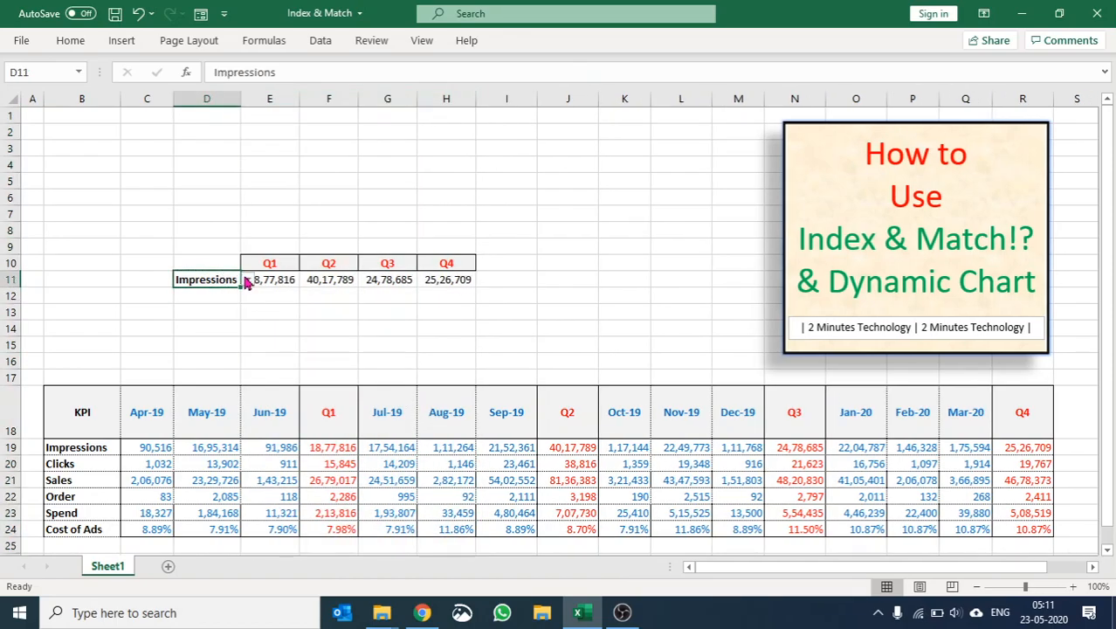
pyautogui.click(248, 280)
pyautogui.click(238, 326)
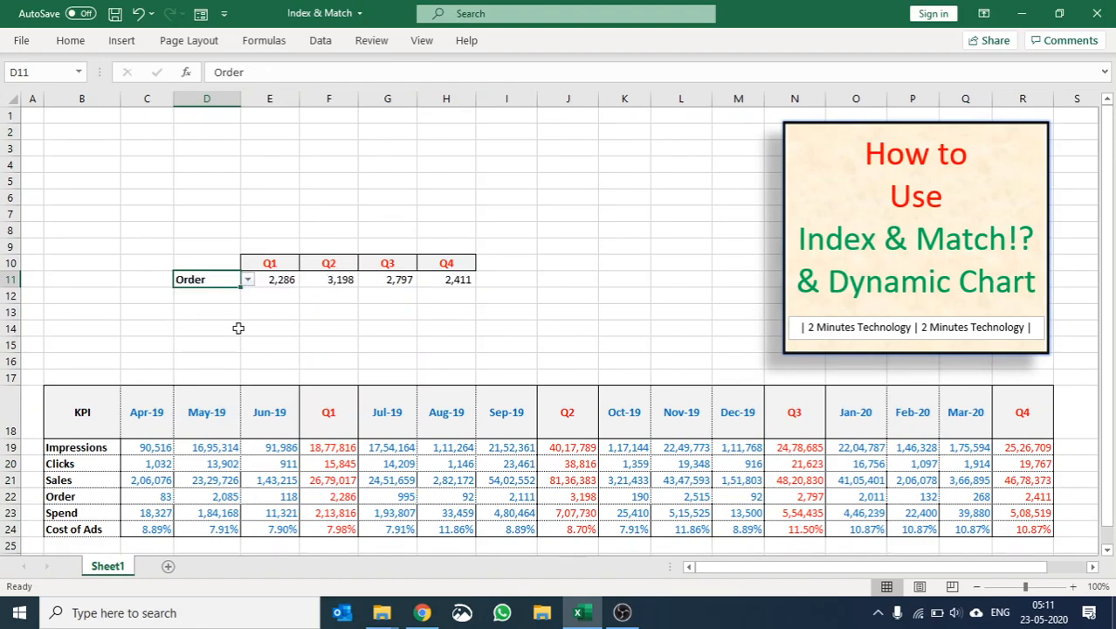
pyautogui.click(248, 281)
pyautogui.click(236, 335)
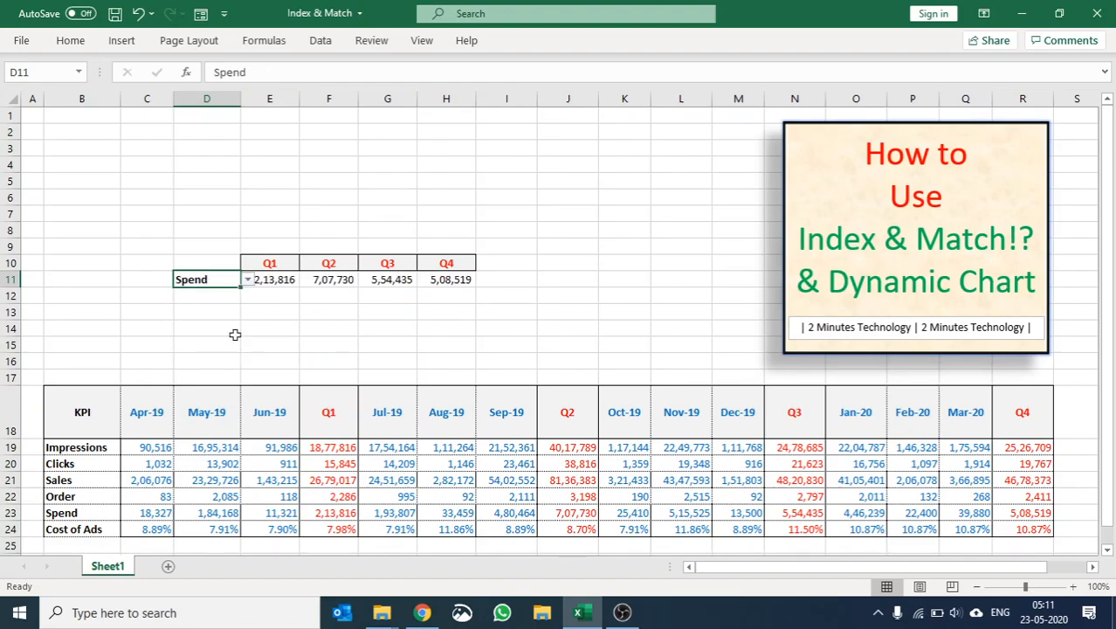
pyautogui.click(408, 328)
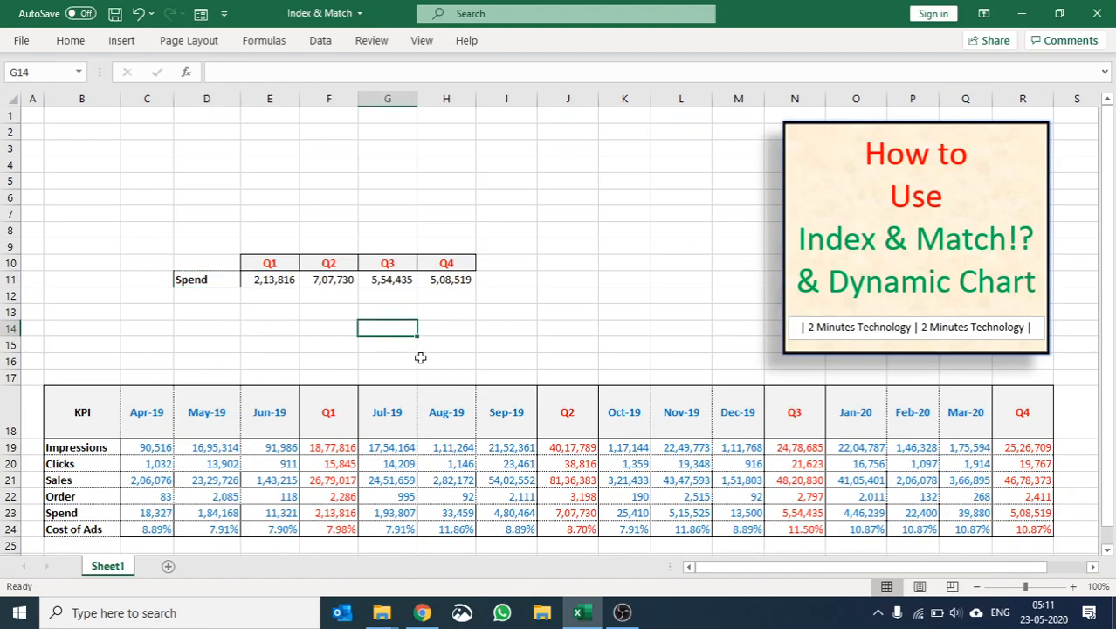
# Copy the Spend row D11:H11 into row 12 and choose Order as the KPI in D12.
pyautogui.click(211, 279)
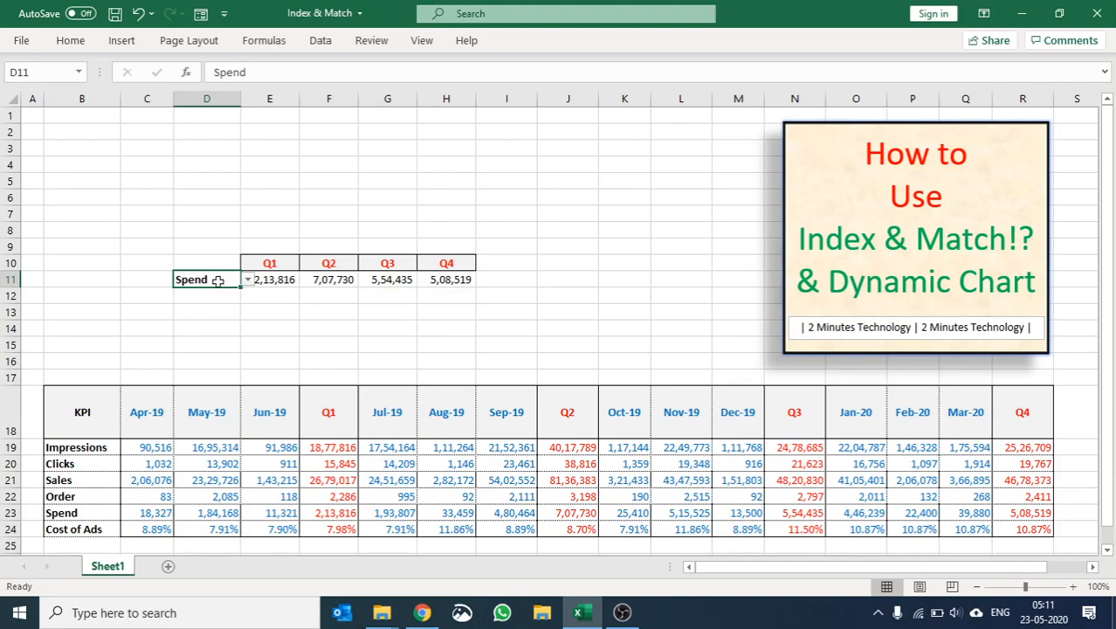
pyautogui.moveTo(217, 279); pyautogui.dragTo(435, 279)
pyautogui.hotkey('ctrl', 'c')
pyautogui.click(229, 293)
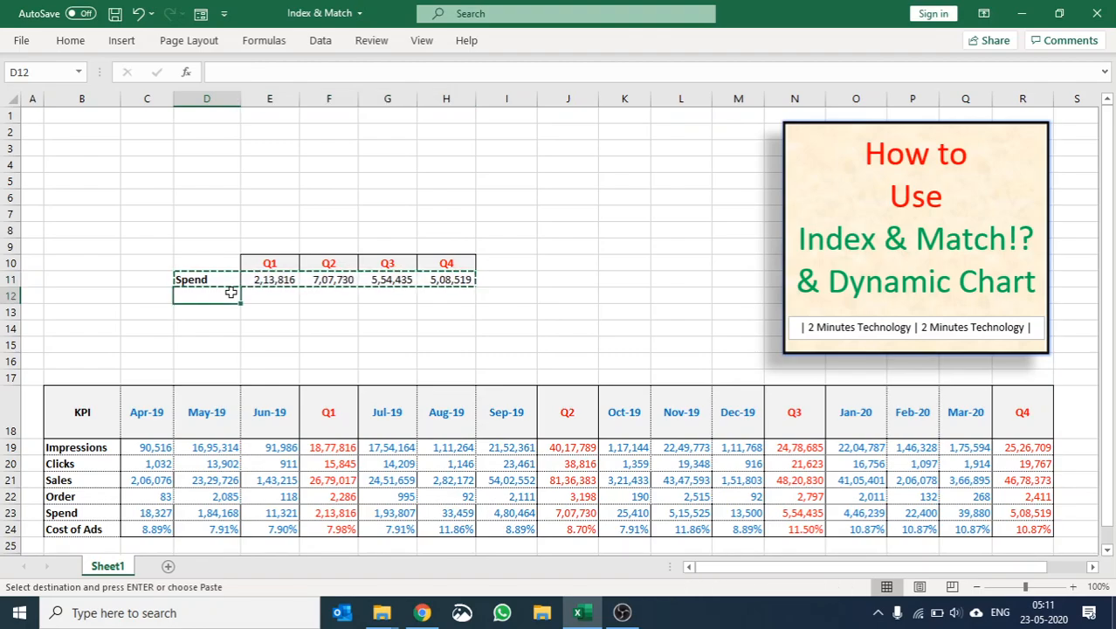
pyautogui.hotkey('ctrl', 'v')
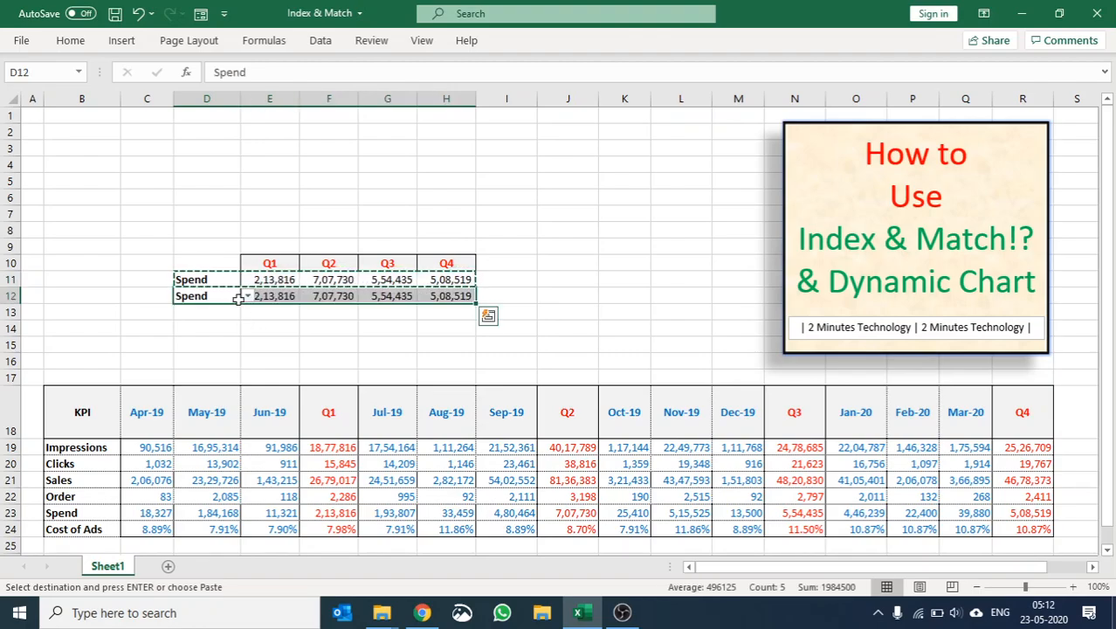
pyautogui.click(247, 297)
pyautogui.click(220, 341)
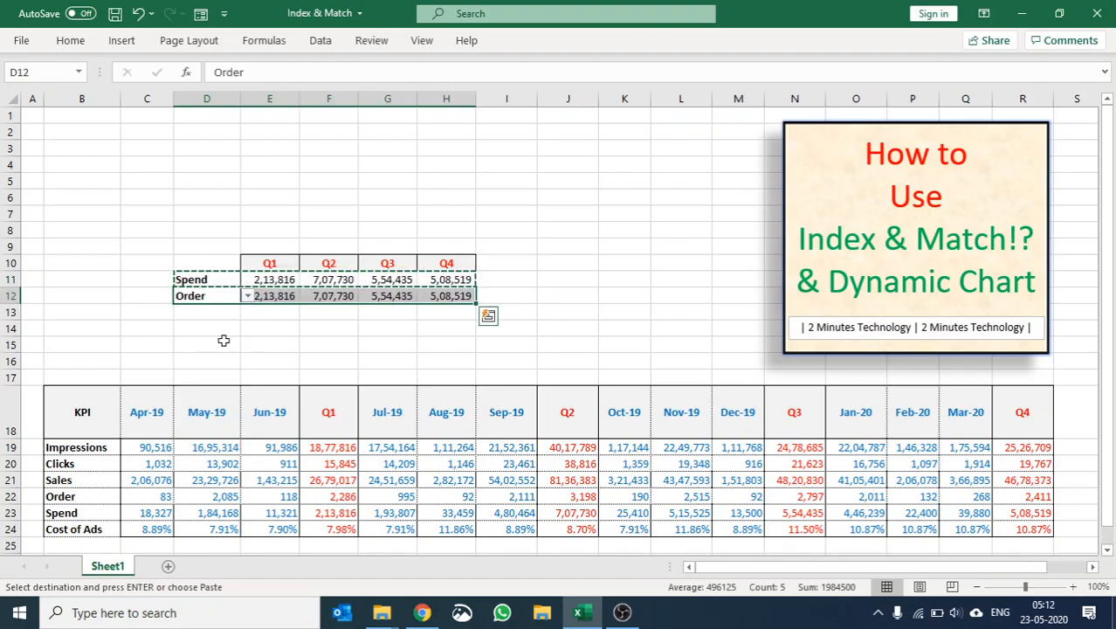
pyautogui.click(258, 330)
# Repoint the KPI lookup in the formulas of E12 and F12 to $D$12.
pyautogui.doubleClick(267, 297)
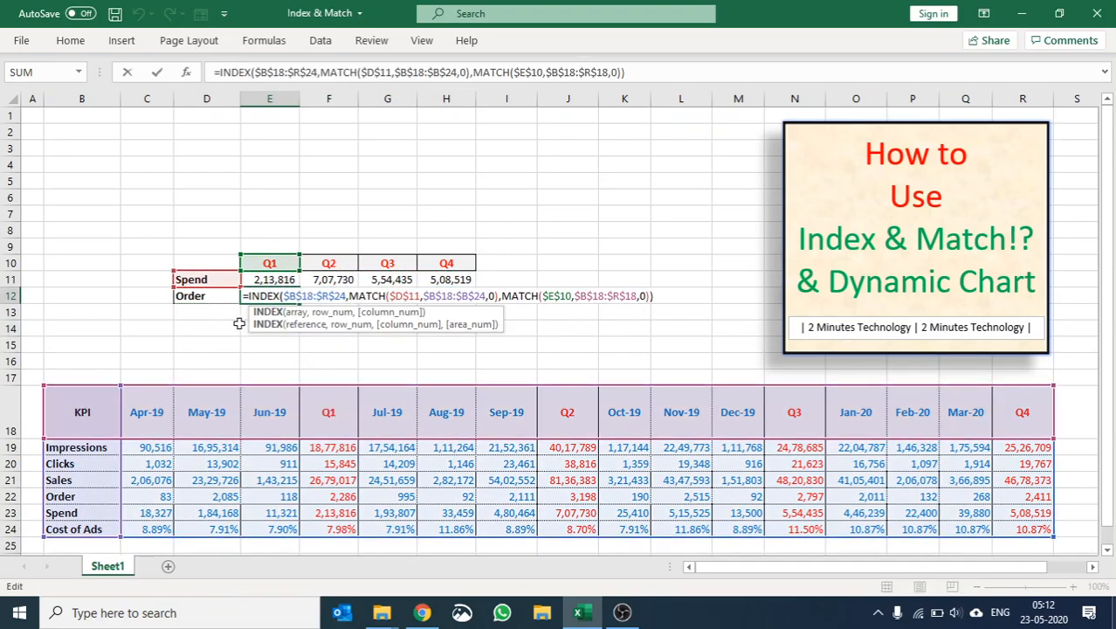
pyautogui.moveTo(232, 295); pyautogui.dragTo(236, 299)
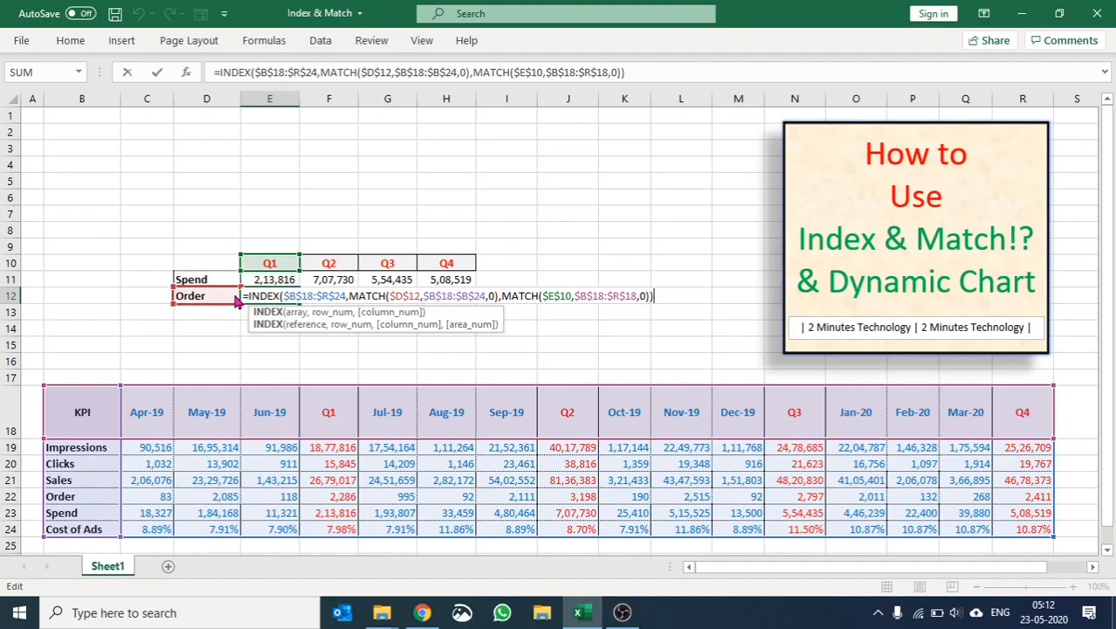
pyautogui.press('Return')
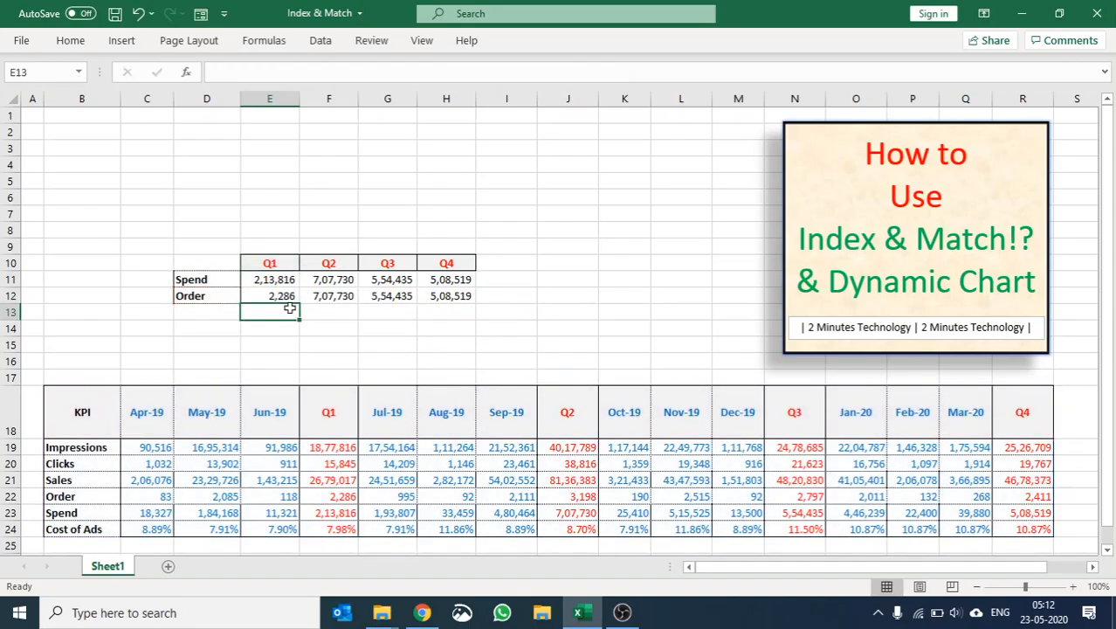
pyautogui.doubleClick(312, 297)
pyautogui.moveTo(201, 287); pyautogui.dragTo(206, 299)
pyautogui.press('Return')
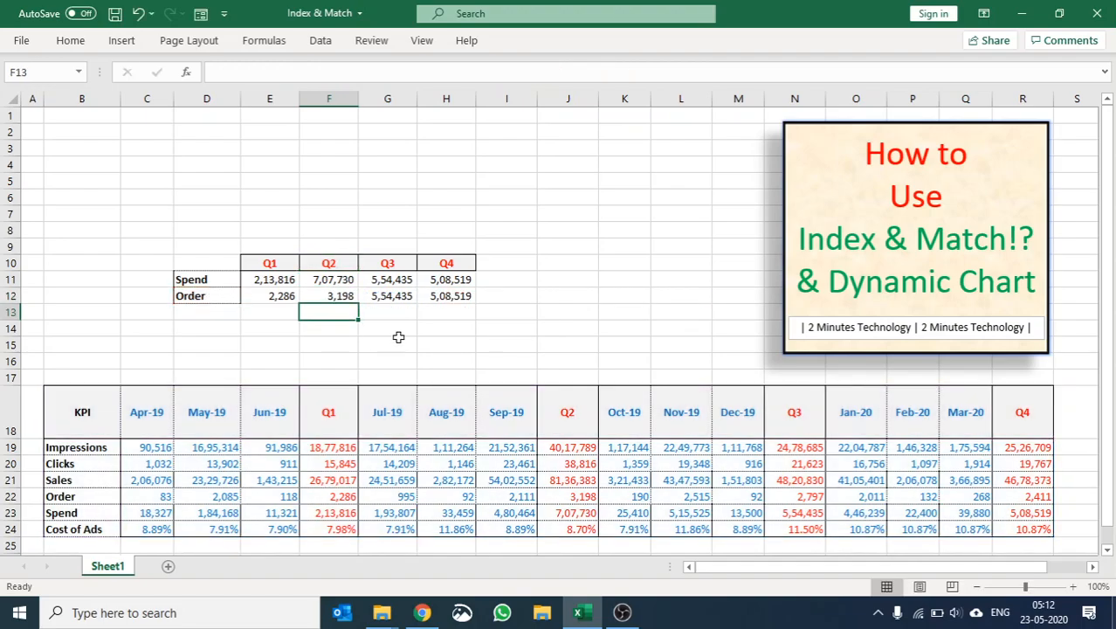
# Repoint the KPI lookup in the formulas of G12 and H12 to $D$12.
pyautogui.doubleClick(384, 295)
pyautogui.moveTo(235, 279); pyautogui.dragTo(236, 296)
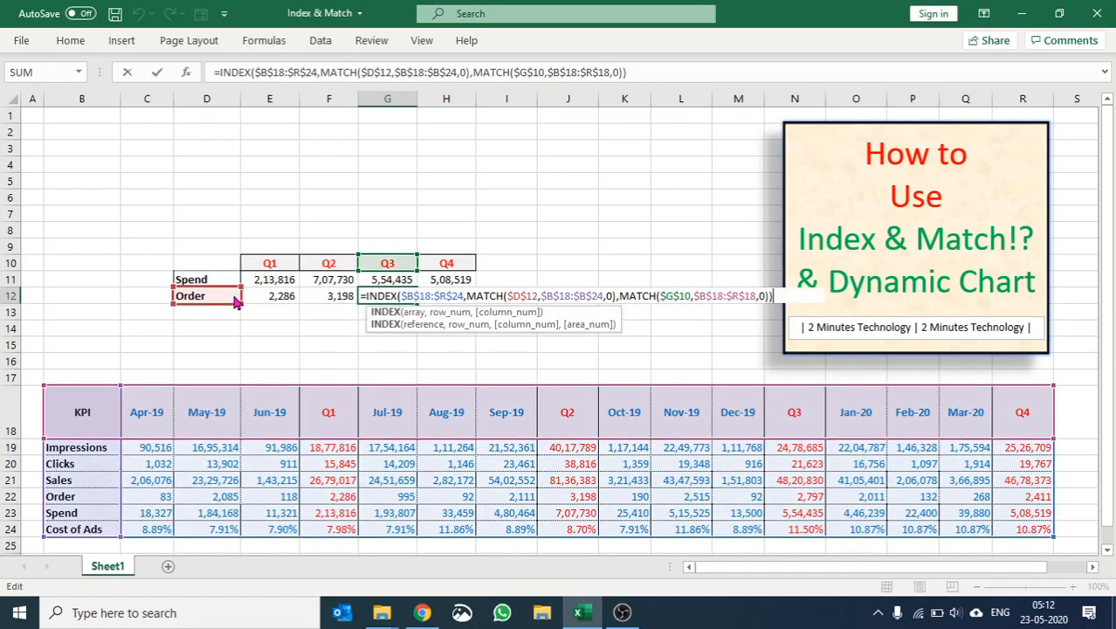
pyautogui.press('Return')
pyautogui.doubleClick(447, 298)
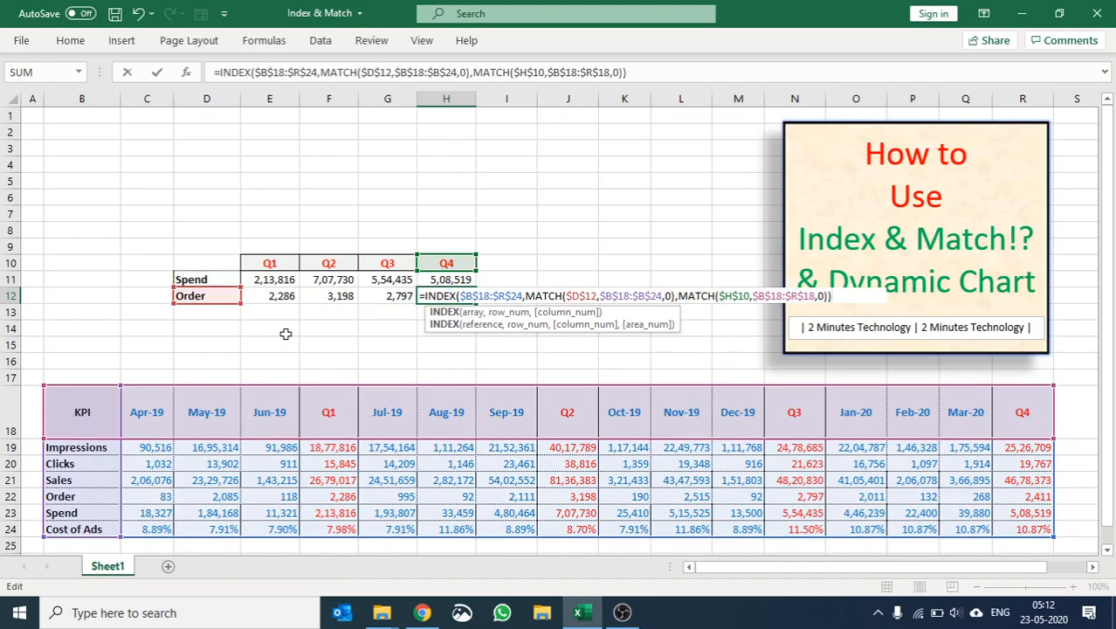
pyautogui.press('Return')
# Choose Sales as the KPI in D12 and return to the KPI cell D11.
pyautogui.click(218, 279)
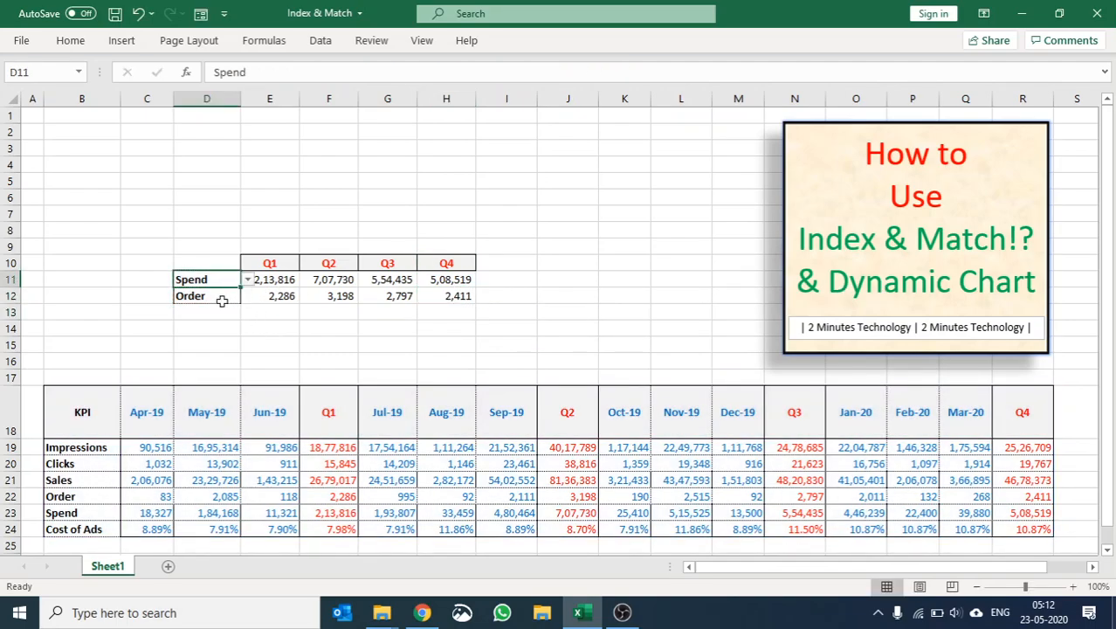
pyautogui.click(222, 296)
pyautogui.click(250, 299)
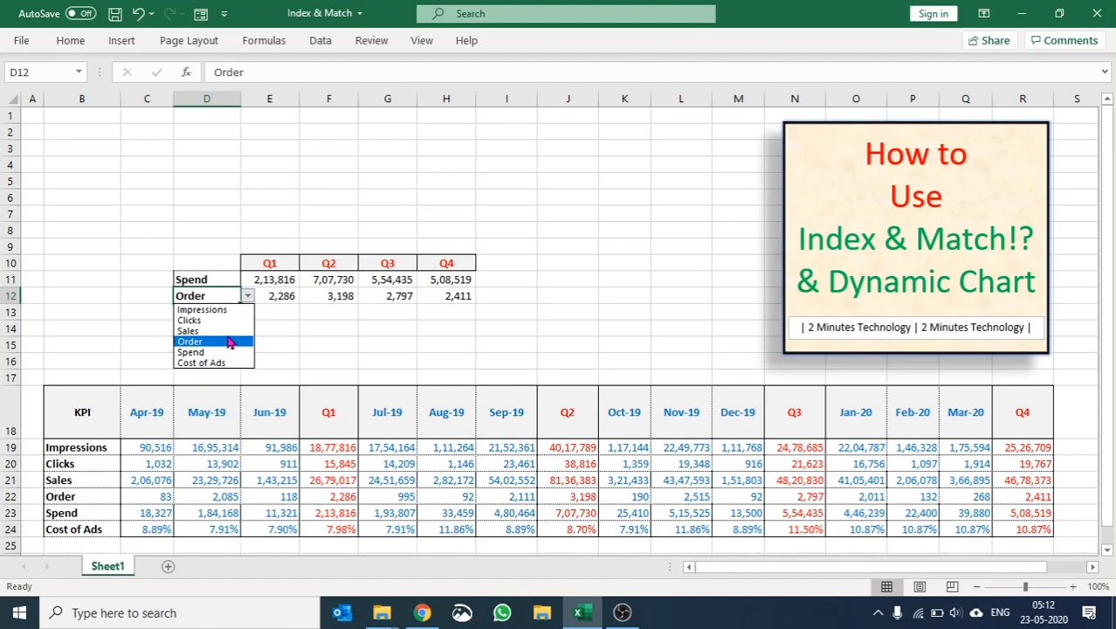
pyautogui.click(231, 331)
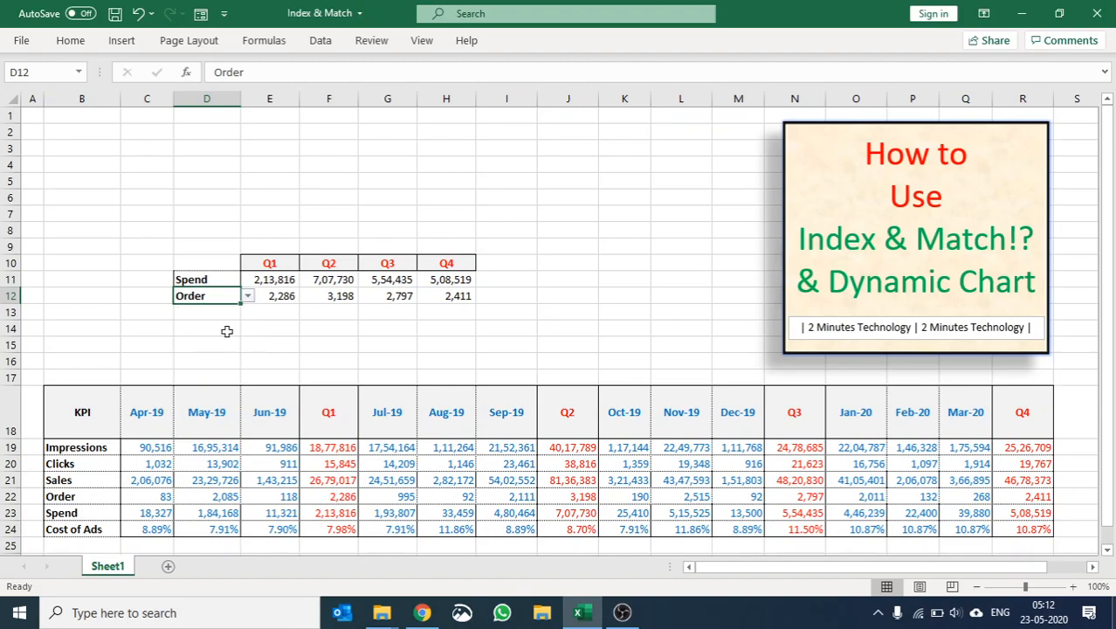
pyautogui.click(211, 276)
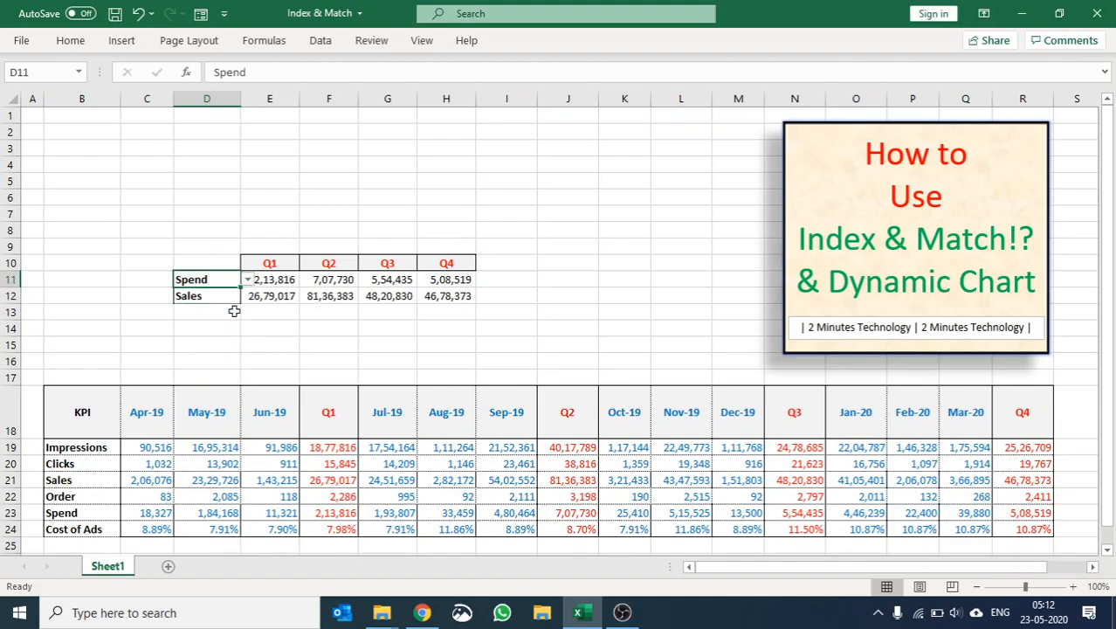
# Delete the four empty rows 13 to 16 between the lookup table and the monthly KPI table.
pyautogui.click(367, 344)
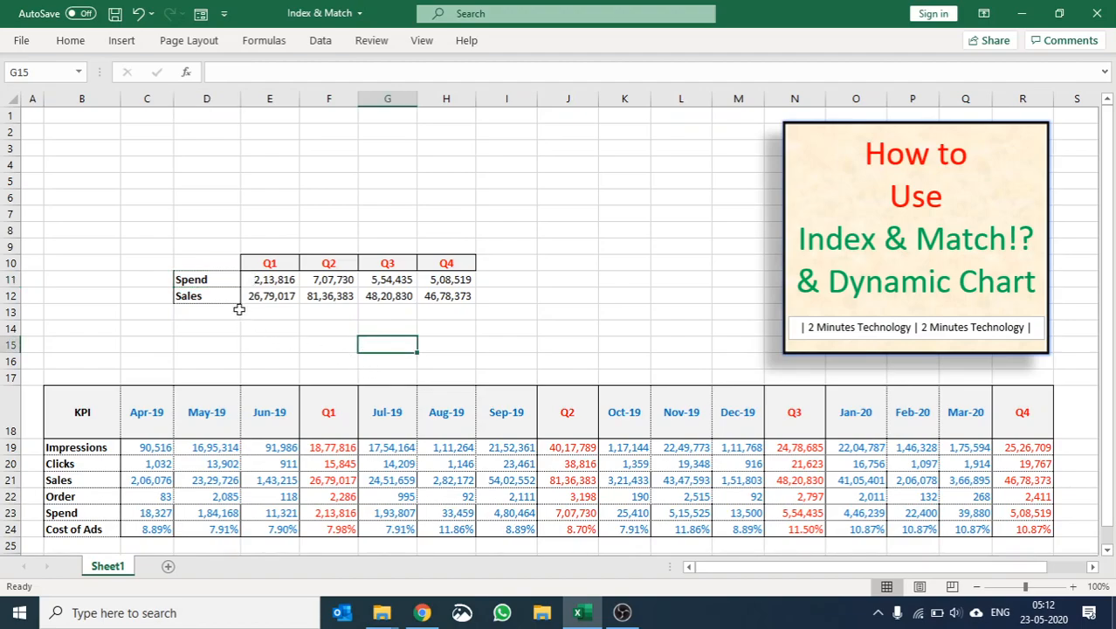
pyautogui.moveTo(9, 313); pyautogui.dragTo(12, 355)
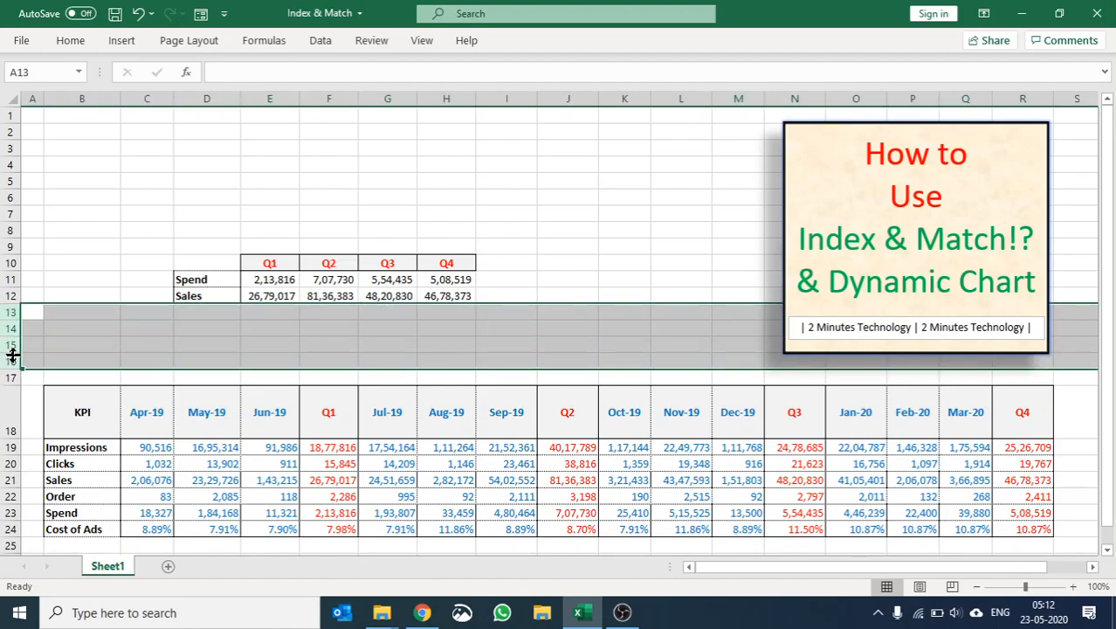
pyautogui.hotkey('ctrl', '-')
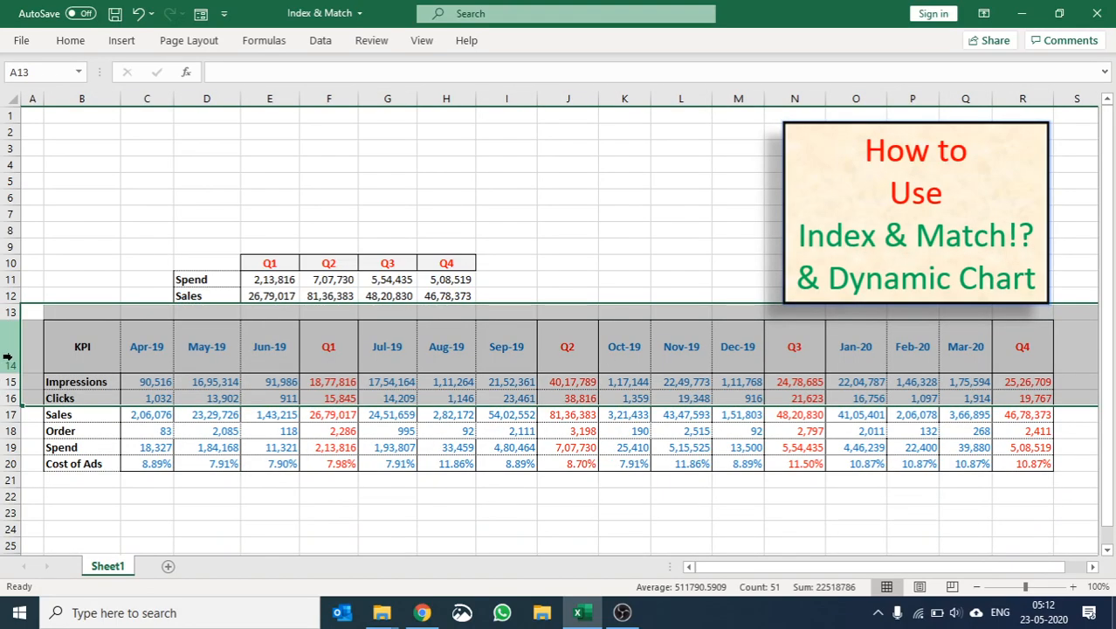
pyautogui.click(371, 415)
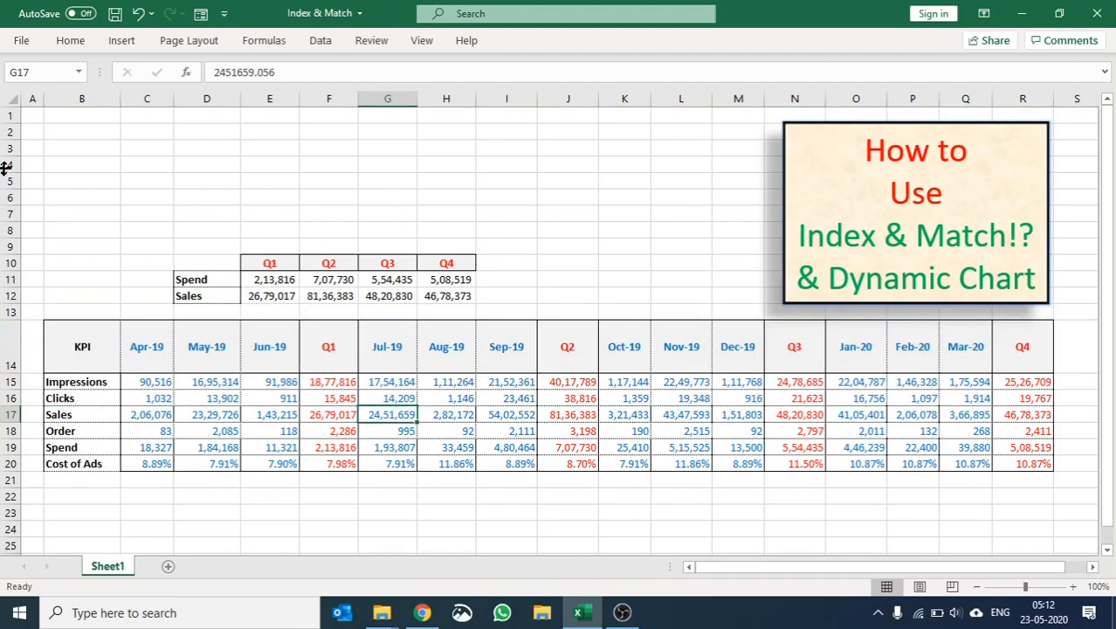
# Insert two blank rows at rows 4 and 5, above the lookup table.
pyautogui.moveTo(7, 166); pyautogui.dragTo(11, 186)
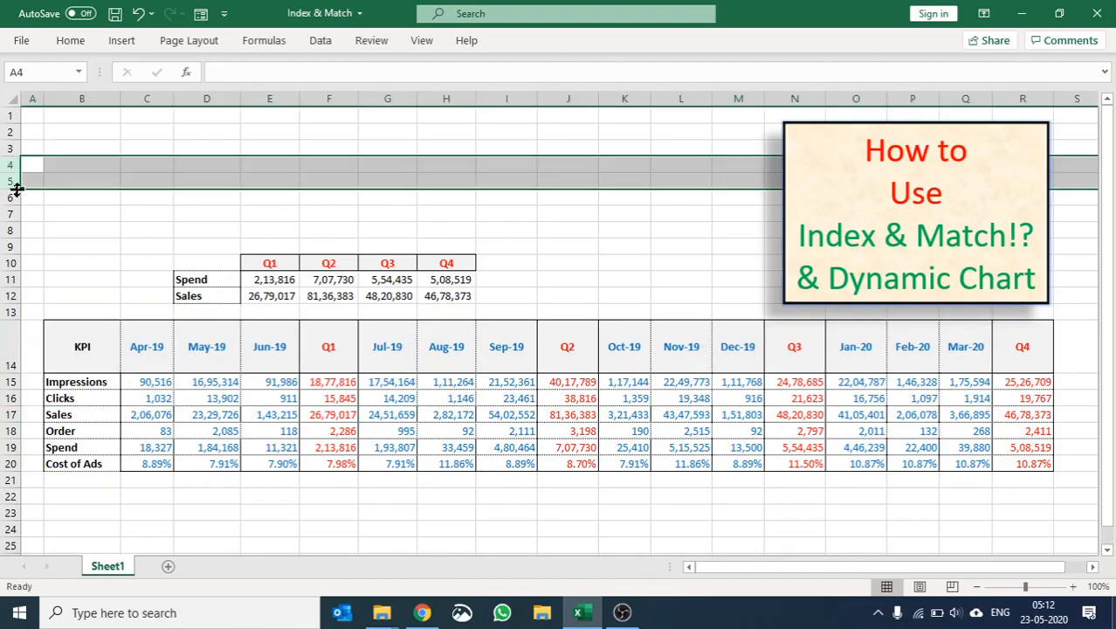
pyautogui.hotkey('ctrl', 'shift', '+')
pyautogui.click(461, 213)
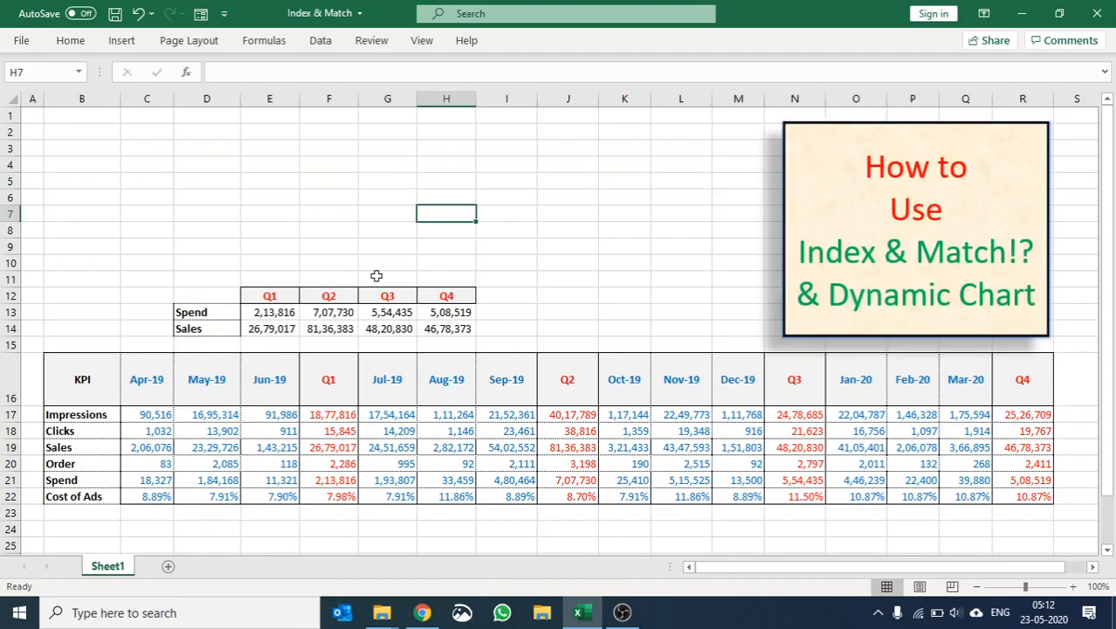
# Enter the header KPT in D12, above the KPI dropdown cells.
pyautogui.click(227, 298)
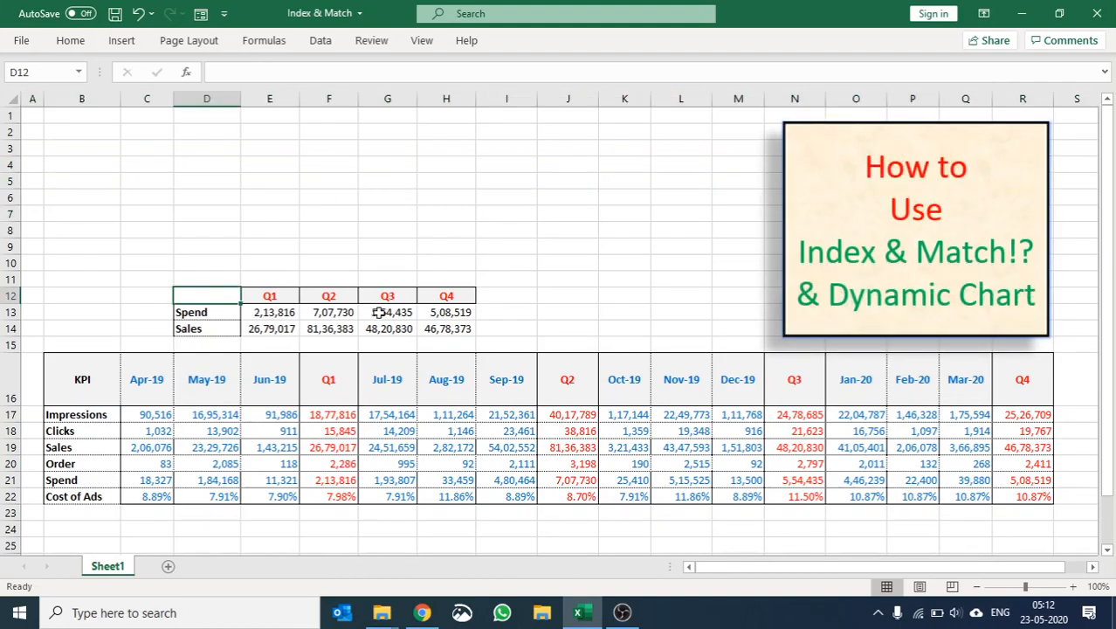
pyautogui.write('KPT')
pyautogui.press('Return')
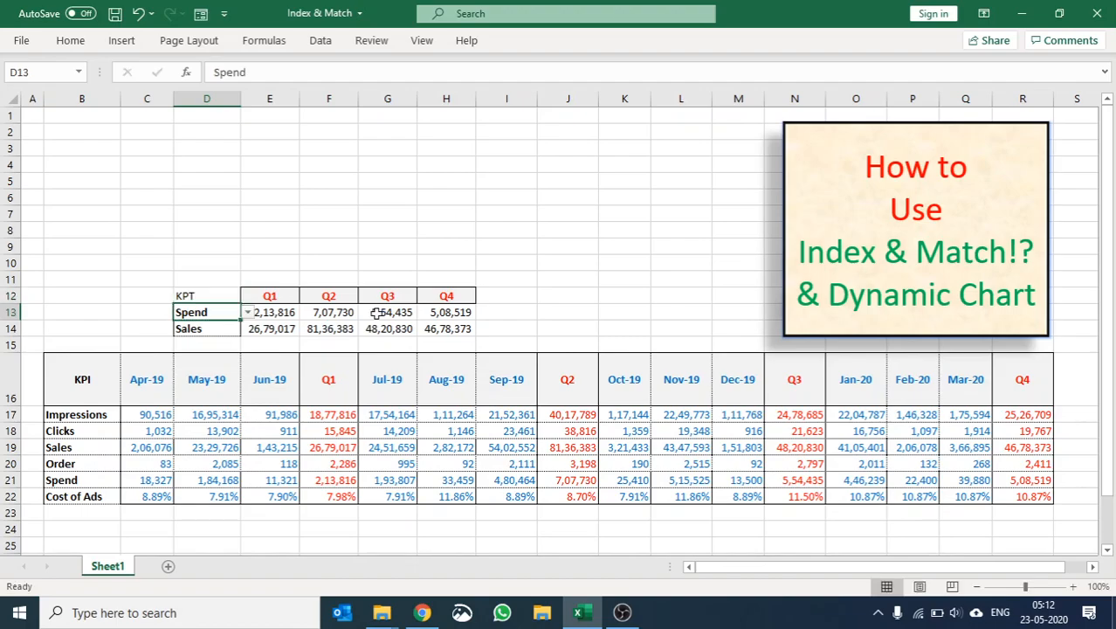
# Insert a line chart from the lookup table D12:H14 and shift it slightly upward.
pyautogui.moveTo(215, 295); pyautogui.dragTo(452, 325)
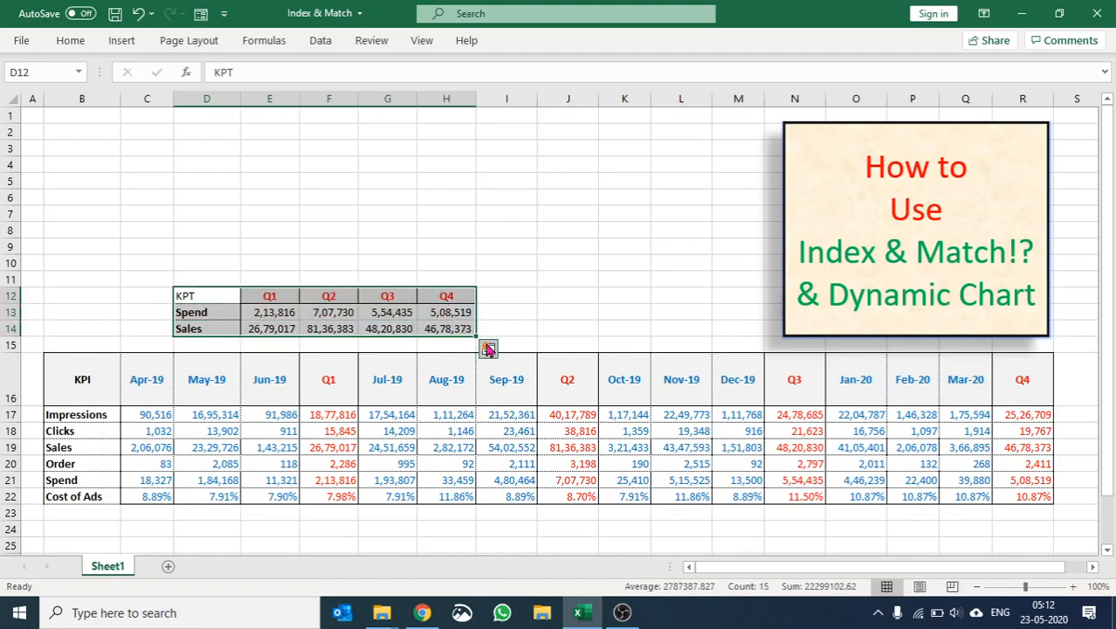
pyautogui.click(488, 348)
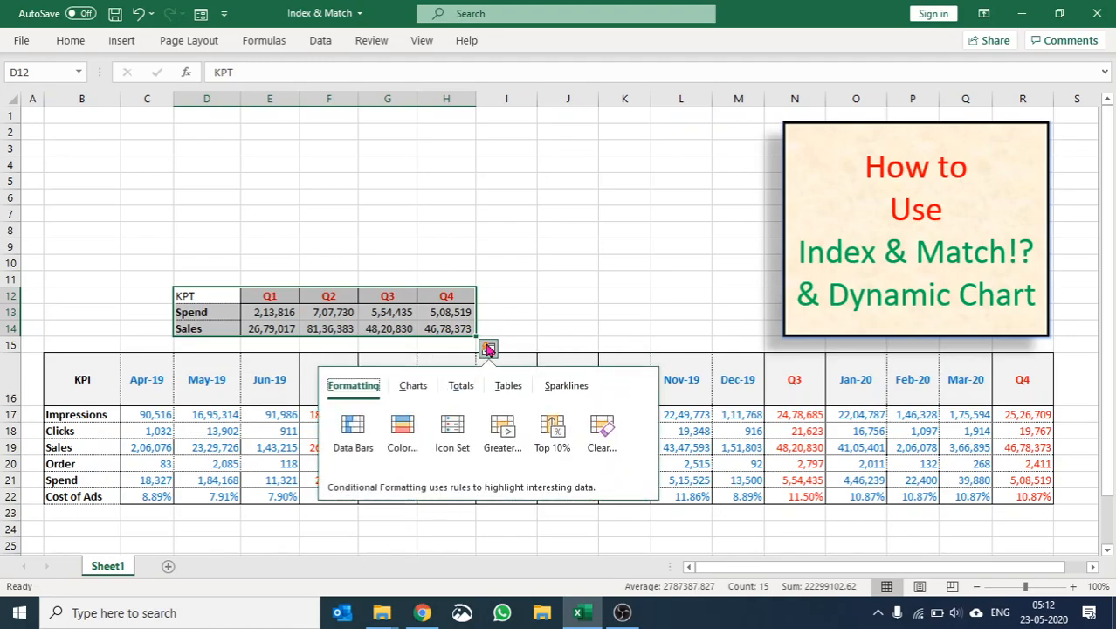
pyautogui.click(415, 390)
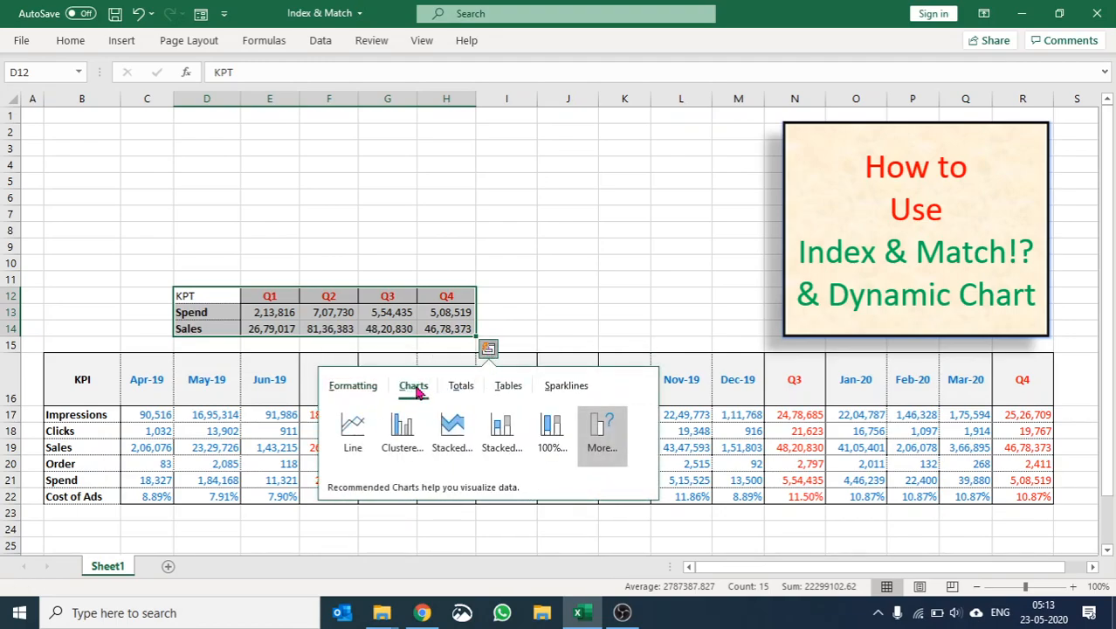
pyautogui.click(367, 428)
pyautogui.moveTo(651, 210); pyautogui.dragTo(643, 142)
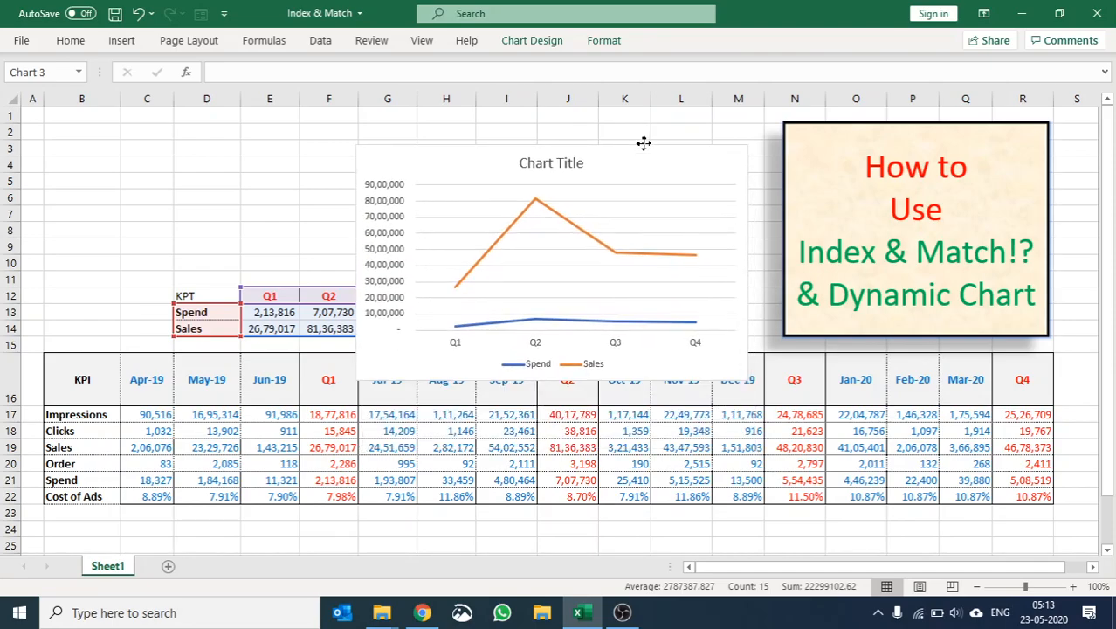
# Insert six blank rows at rows 2 to 7 to make room for the chart above the lookup table.
pyautogui.moveTo(12, 179)
pyautogui.mouseDown()
pyautogui.moveTo(4, 194)
pyautogui.moveTo(9, 174)
pyautogui.mouseUp()
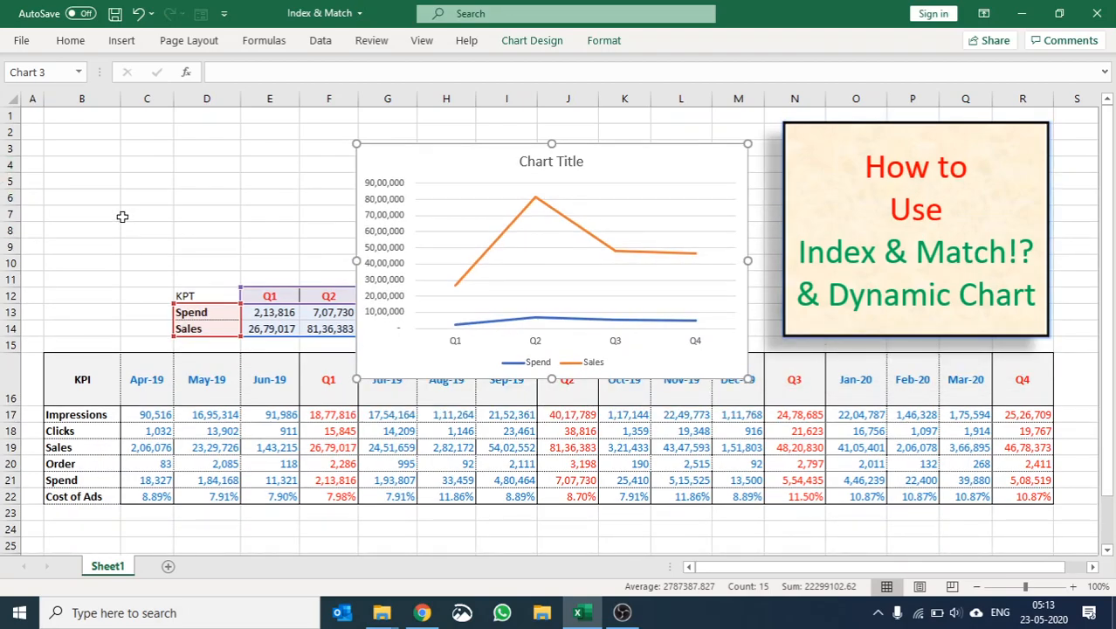
pyautogui.click(124, 219)
pyautogui.hotkey('shift', 'space')
pyautogui.hotkey('ctrl', 'shift', 'Down')
pyautogui.hotkey('ctrl', 'shift', 'Down')
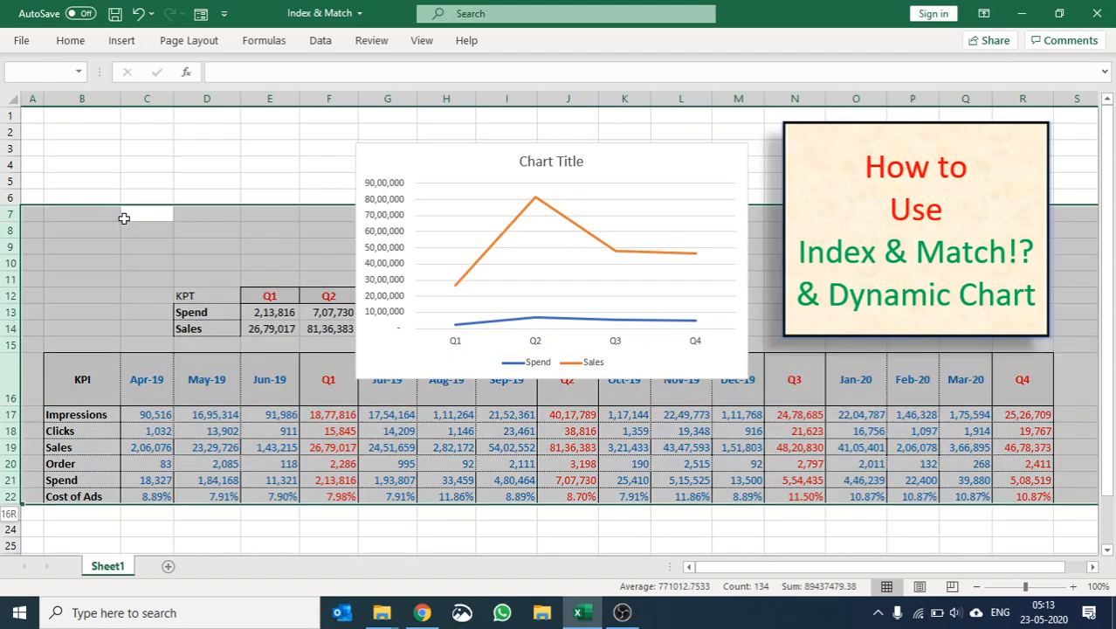
pyautogui.hotkey('ctrl', 'shift', 'Up')
pyautogui.hotkey('ctrl', 'shift', 'Up')
pyautogui.hotkey('shift', 'Down')
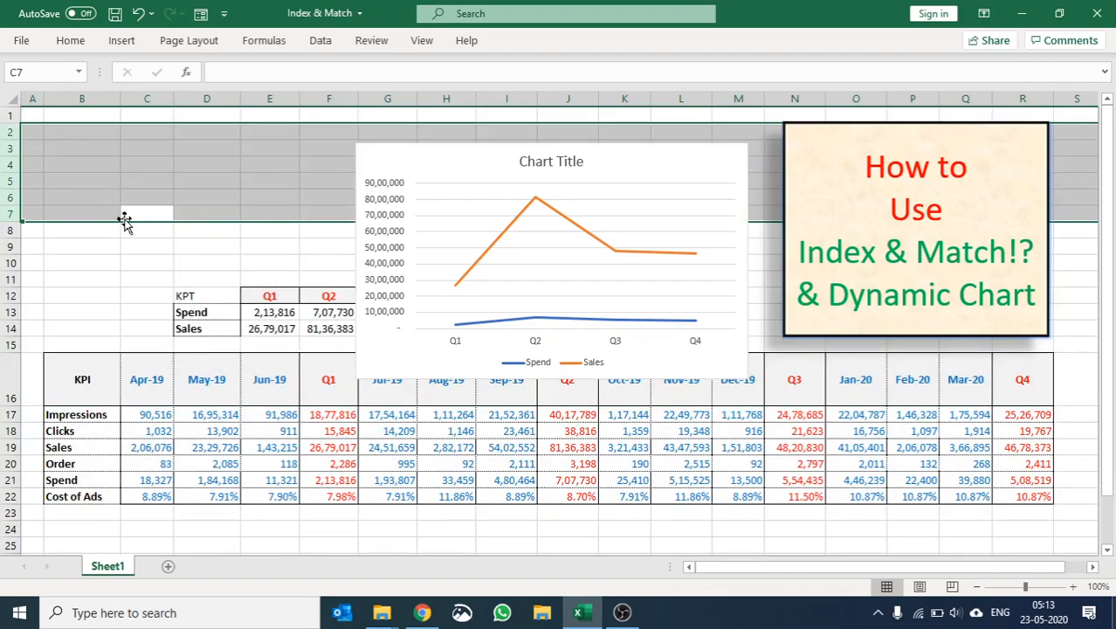
pyautogui.hotkey('ctrl', 'shift', '+')
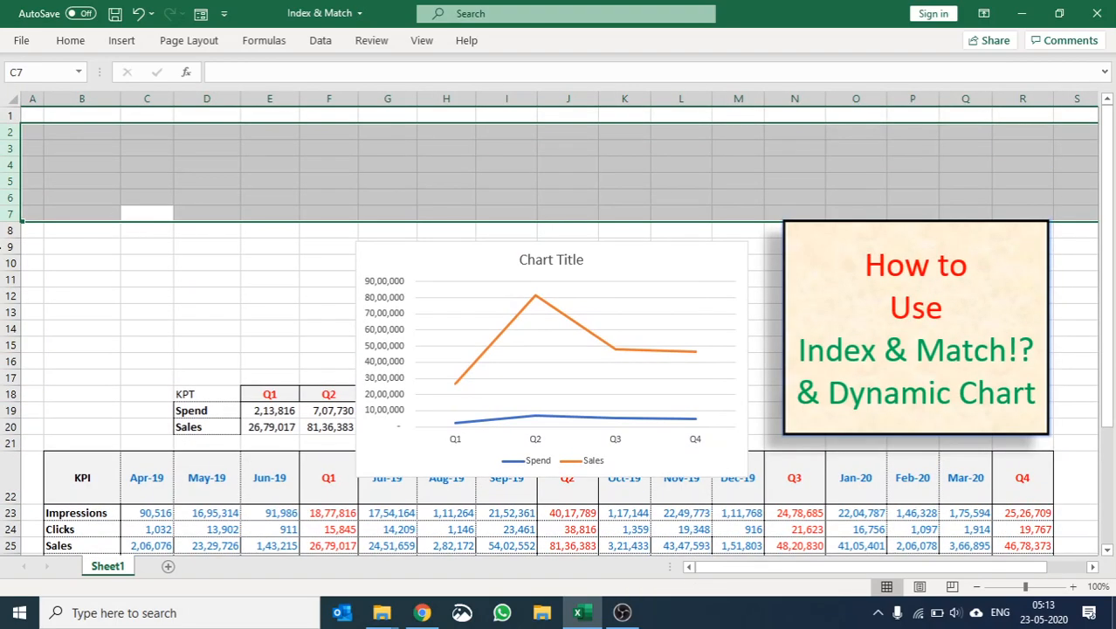
pyautogui.click(296, 305)
pyautogui.click(388, 232)
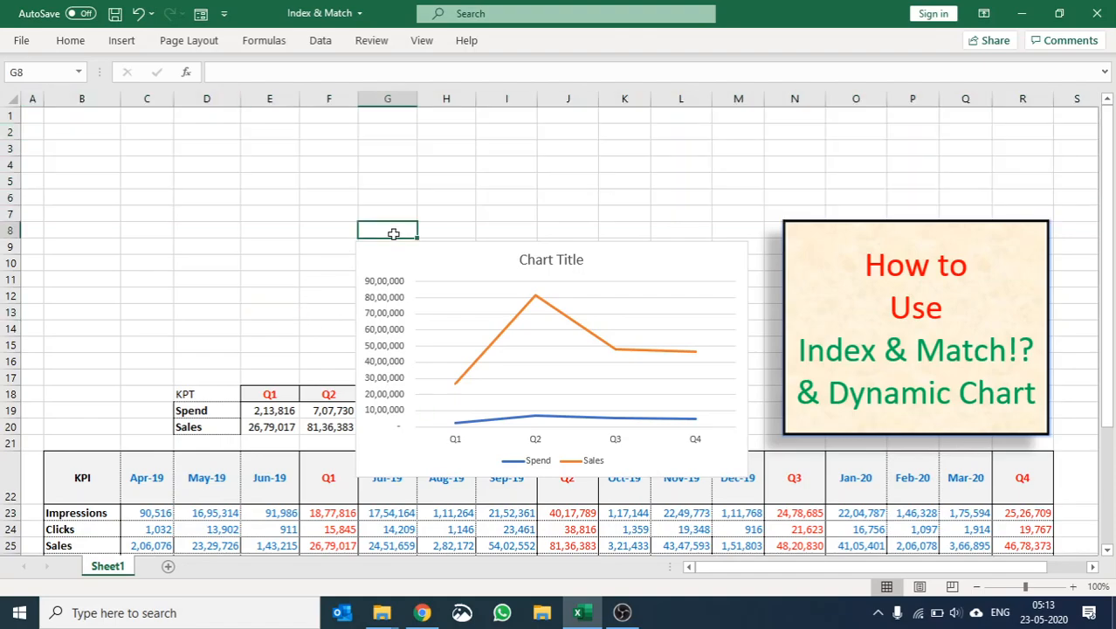
# Move the chart into the empty area above the lookup table and title it "Marketing KPI Comparison".
pyautogui.click(406, 249)
pyautogui.moveTo(596, 271); pyautogui.dragTo(355, 127)
pyautogui.doubleClick(295, 138)
pyautogui.doubleClick(295, 138)
pyautogui.hotkey('ctrl', 'a')
pyautogui.write('Marketing KP')
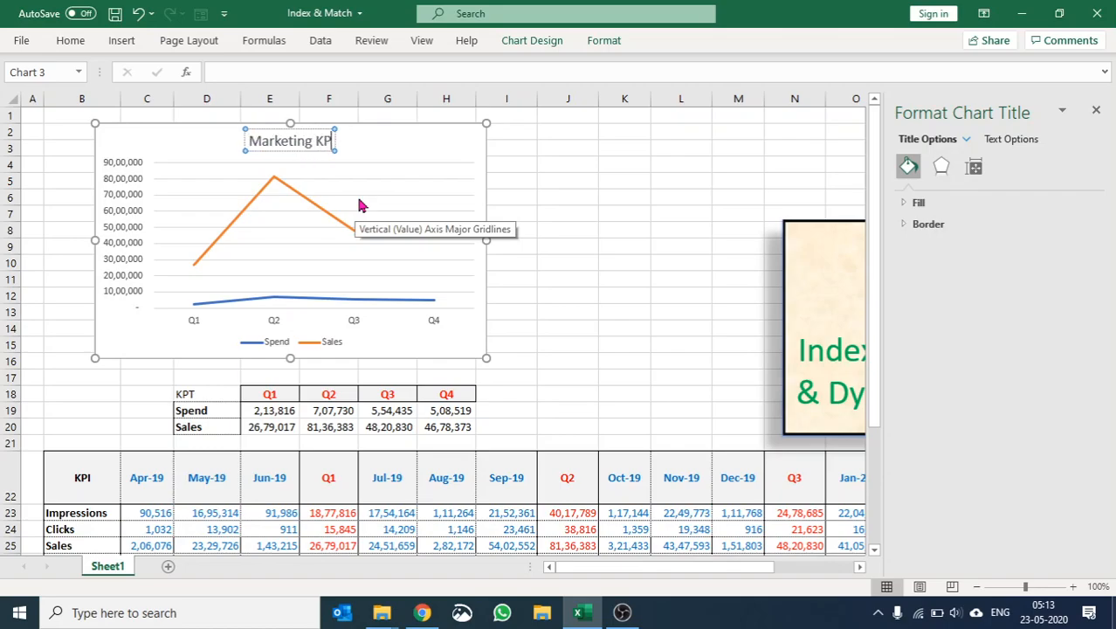
pyautogui.write('I Comparison')
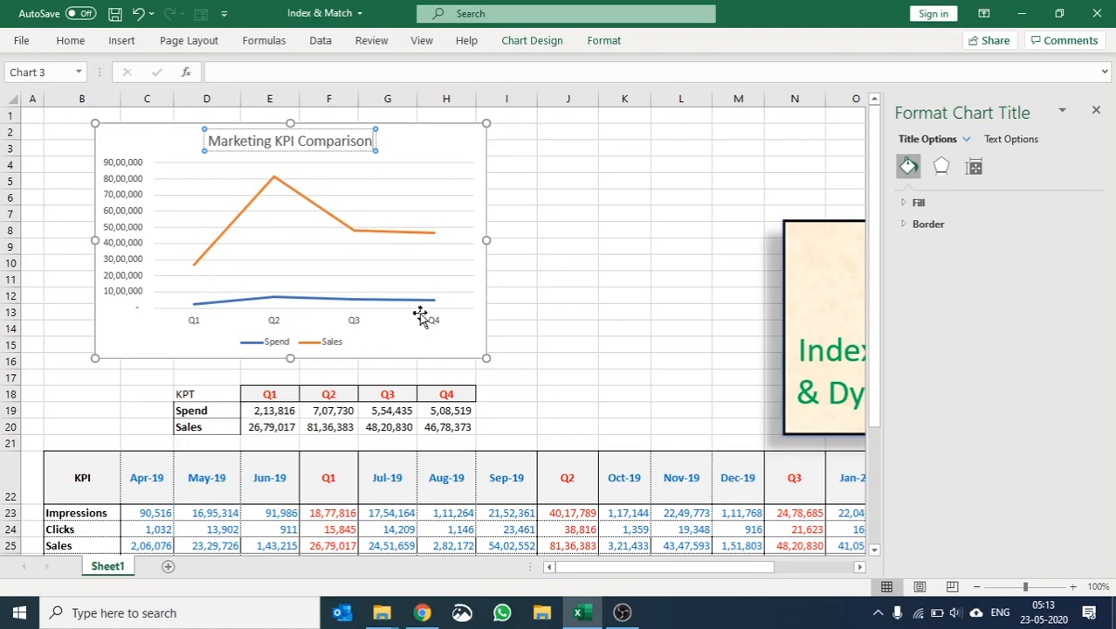
pyautogui.click(580, 294)
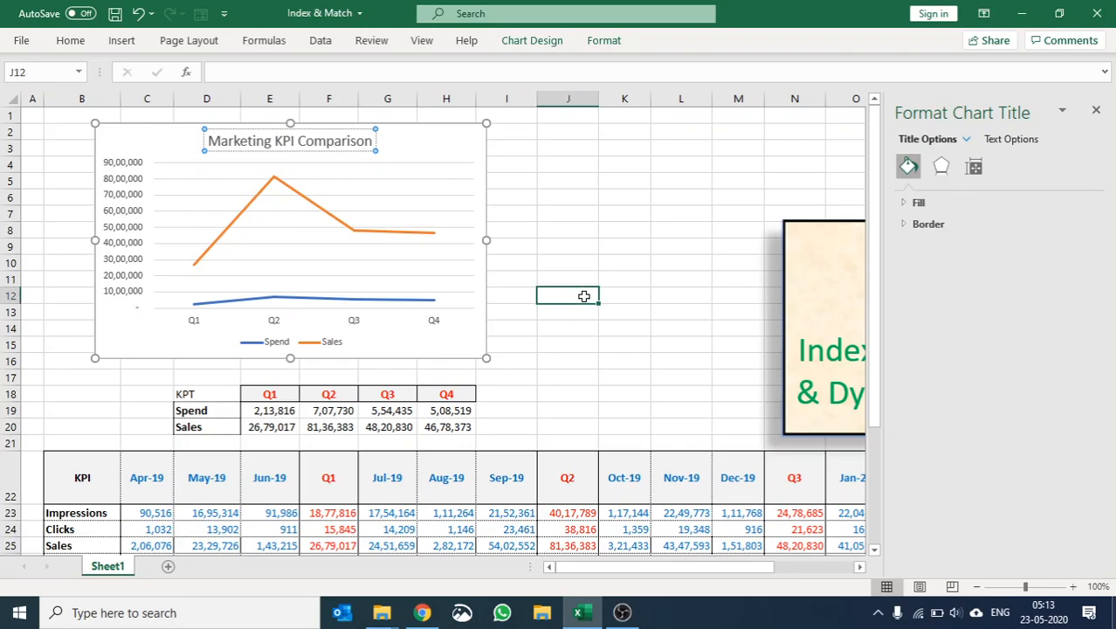
pyautogui.click(1093, 114)
# Remove the horizontal gridlines from the Marketing KPI Comparison chart.
pyautogui.click(353, 255)
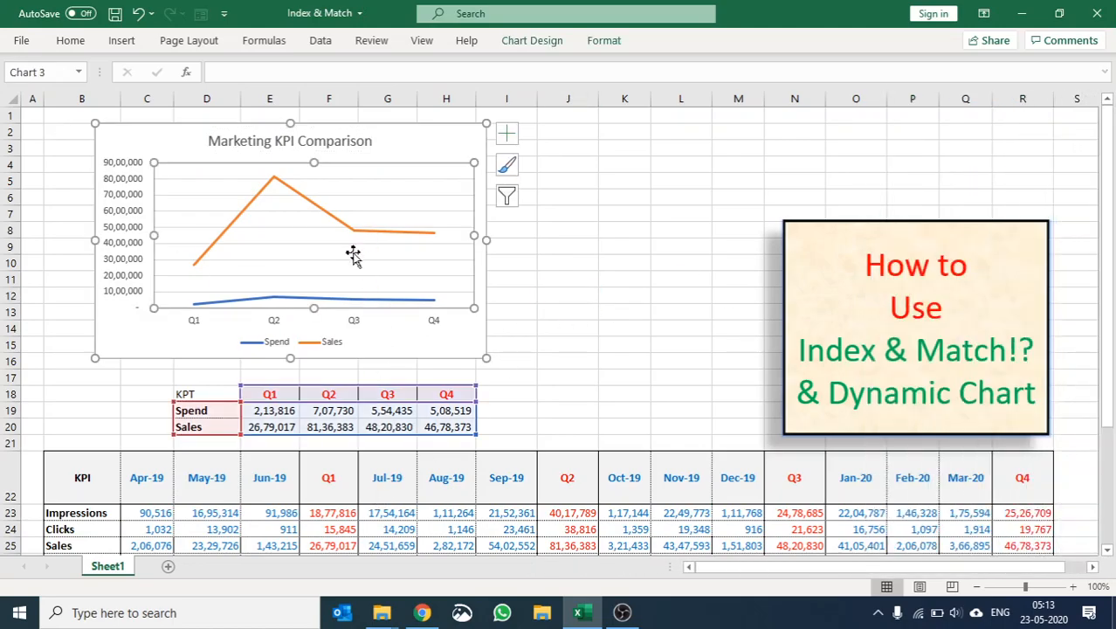
pyautogui.click(353, 270)
pyautogui.click(351, 265)
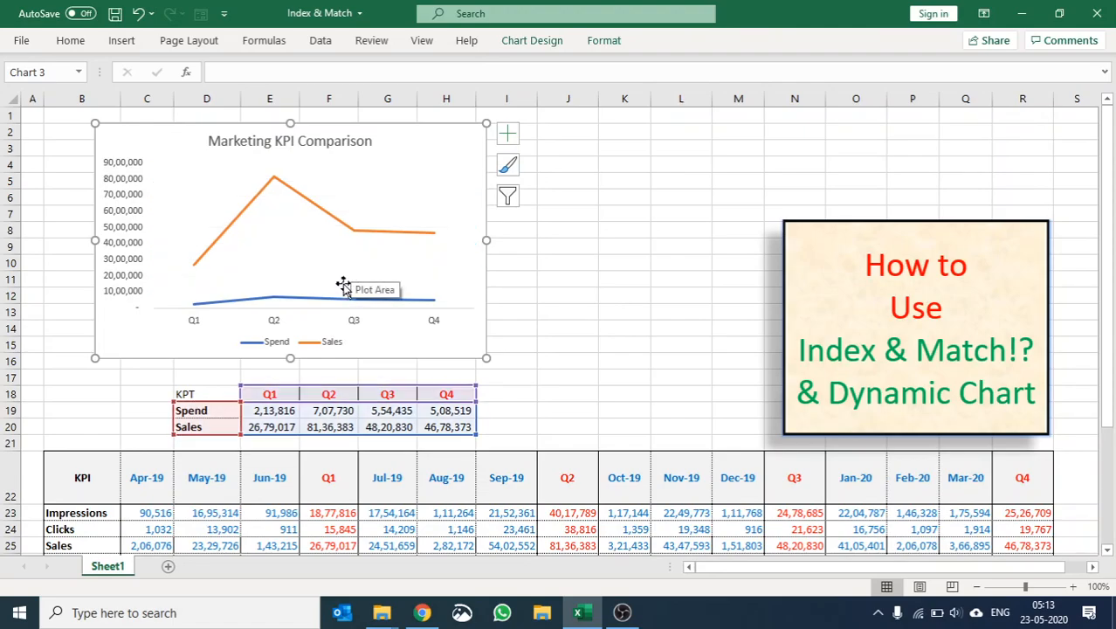
# Choose Impressions as the KPI in D19 and Clicks as the KPI in D20.
pyautogui.click(208, 411)
pyautogui.click(248, 411)
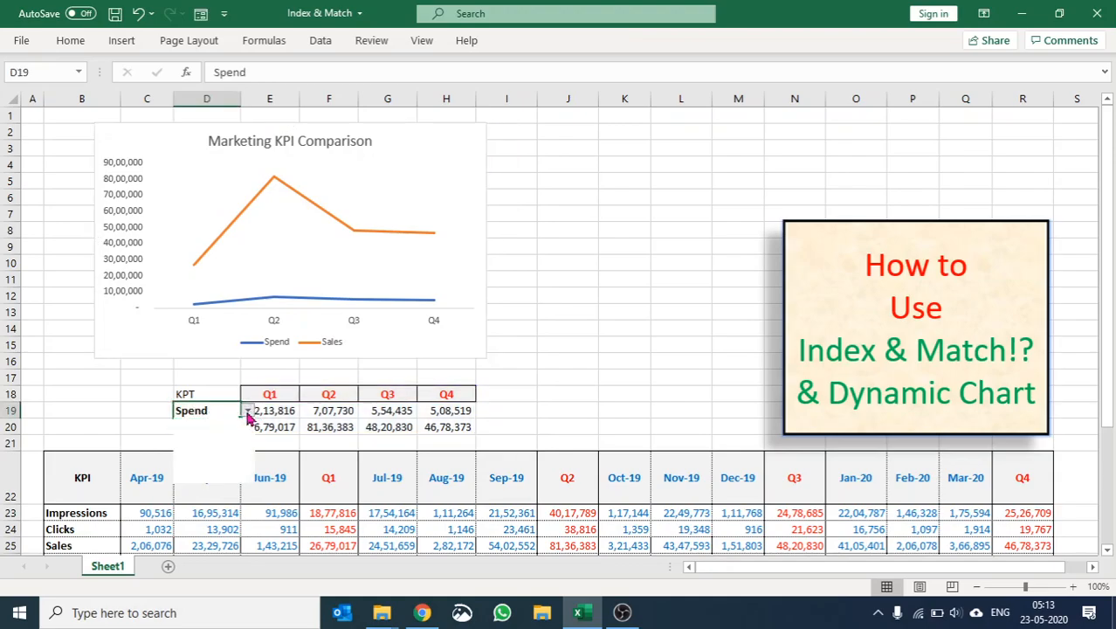
pyautogui.click(237, 425)
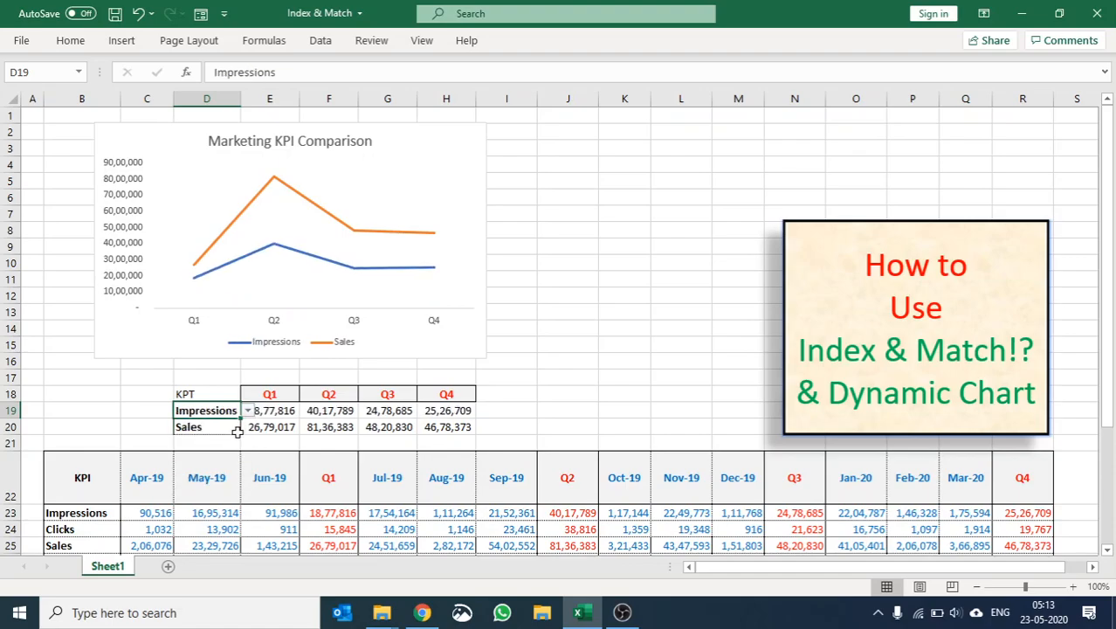
pyautogui.click(223, 430)
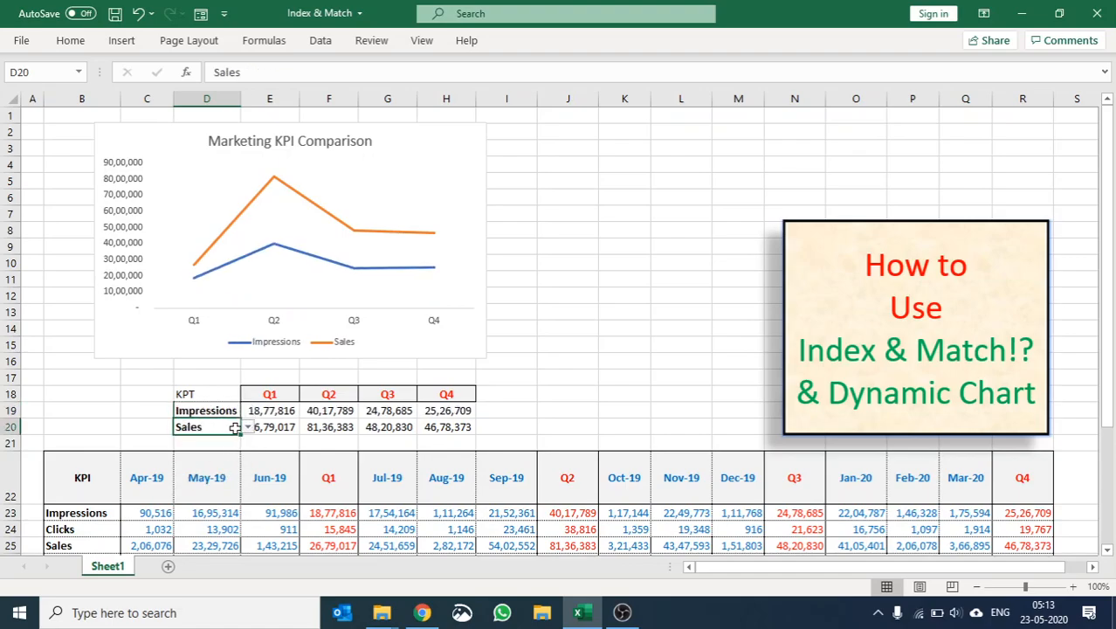
pyautogui.click(249, 426)
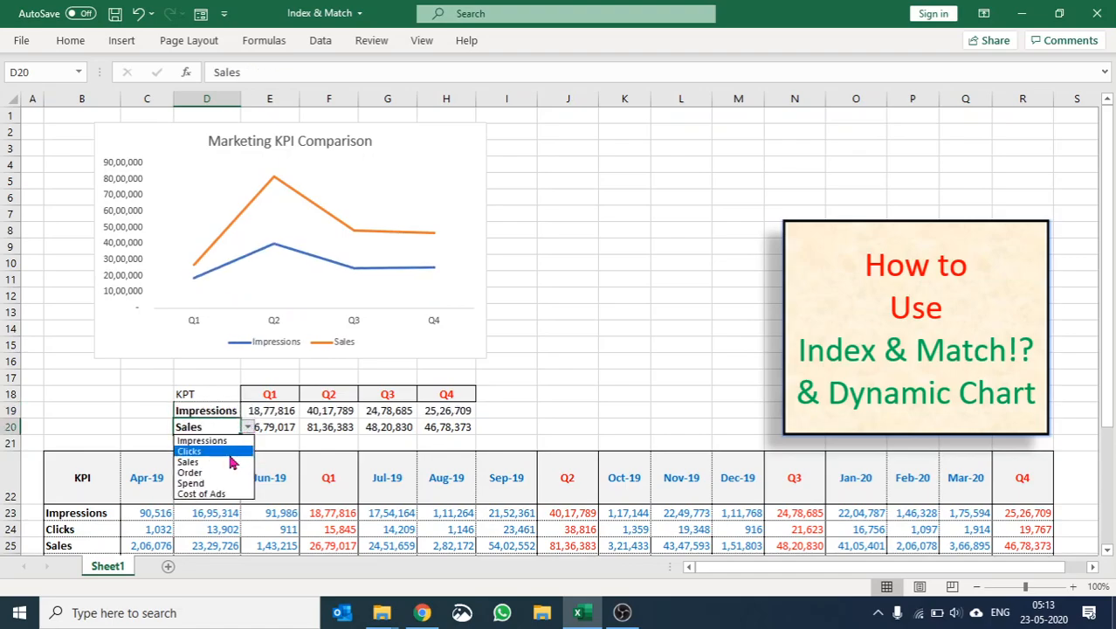
pyautogui.click(232, 452)
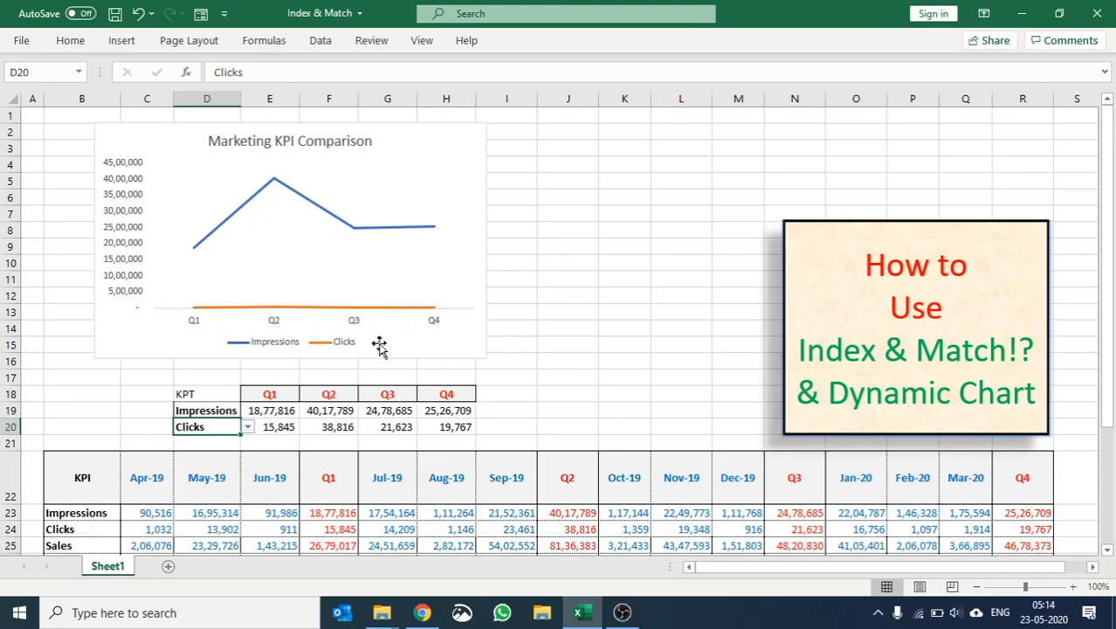
# Change the chart to a custom combo with Impressions and Clicks both as lines and Clicks on the secondary axis.
pyautogui.click(317, 242)
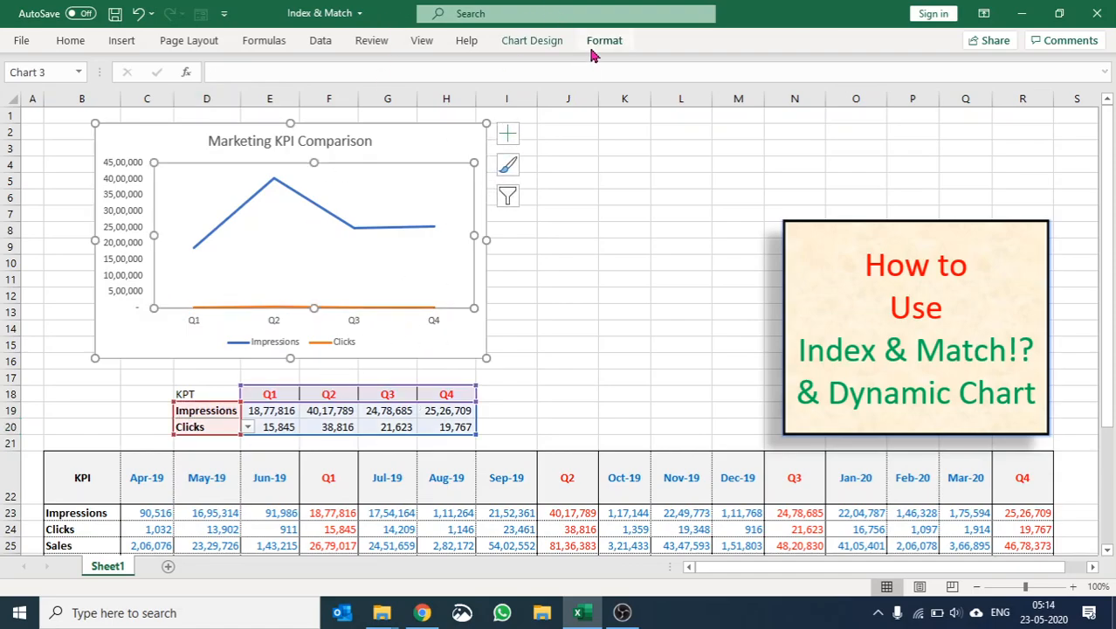
pyautogui.click(592, 43)
pyautogui.click(557, 41)
pyautogui.click(891, 106)
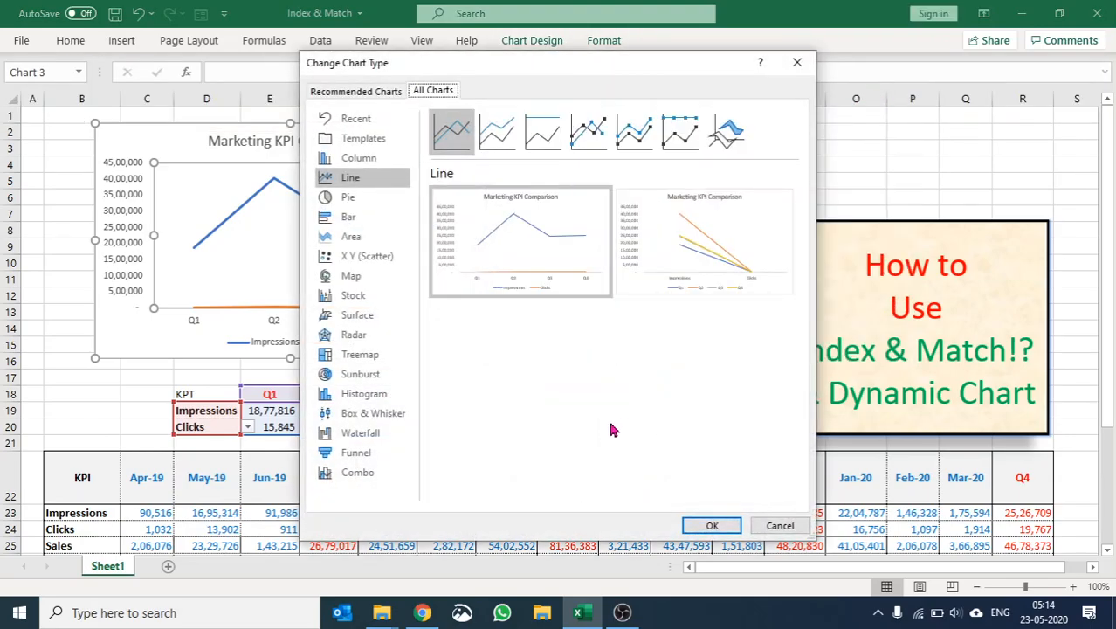
pyautogui.click(356, 452)
pyautogui.click(358, 472)
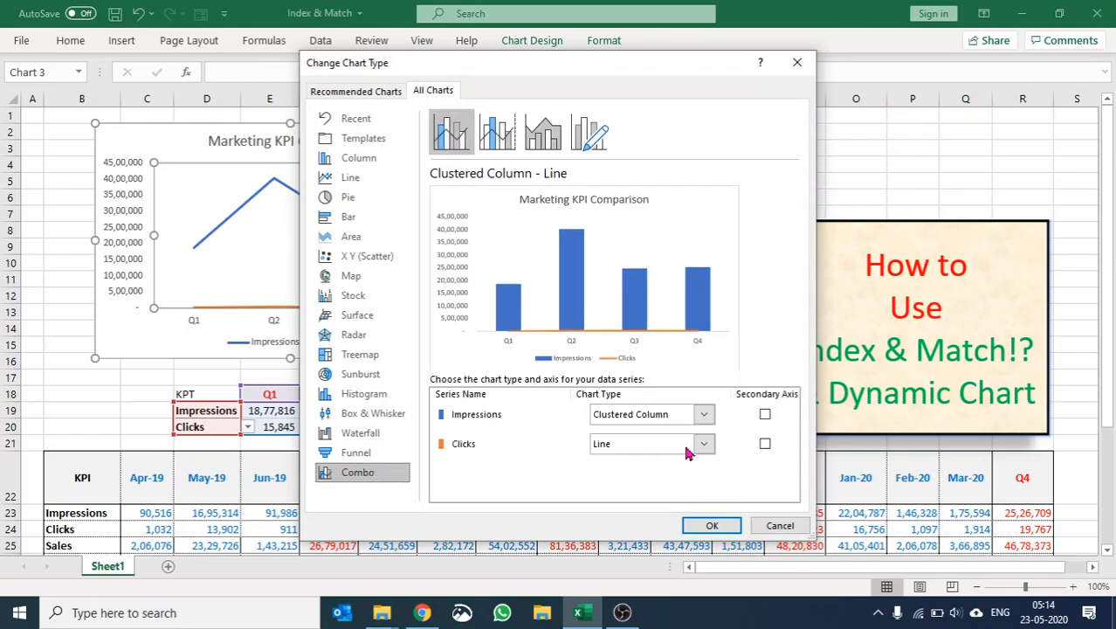
pyautogui.click(765, 444)
pyautogui.click(705, 414)
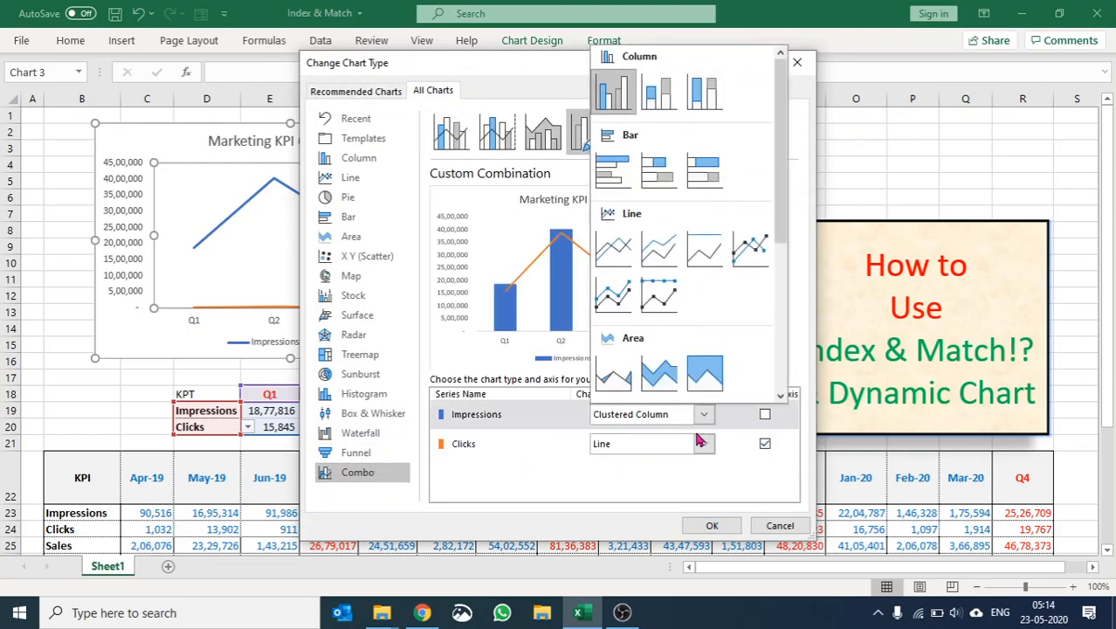
pyautogui.click(613, 249)
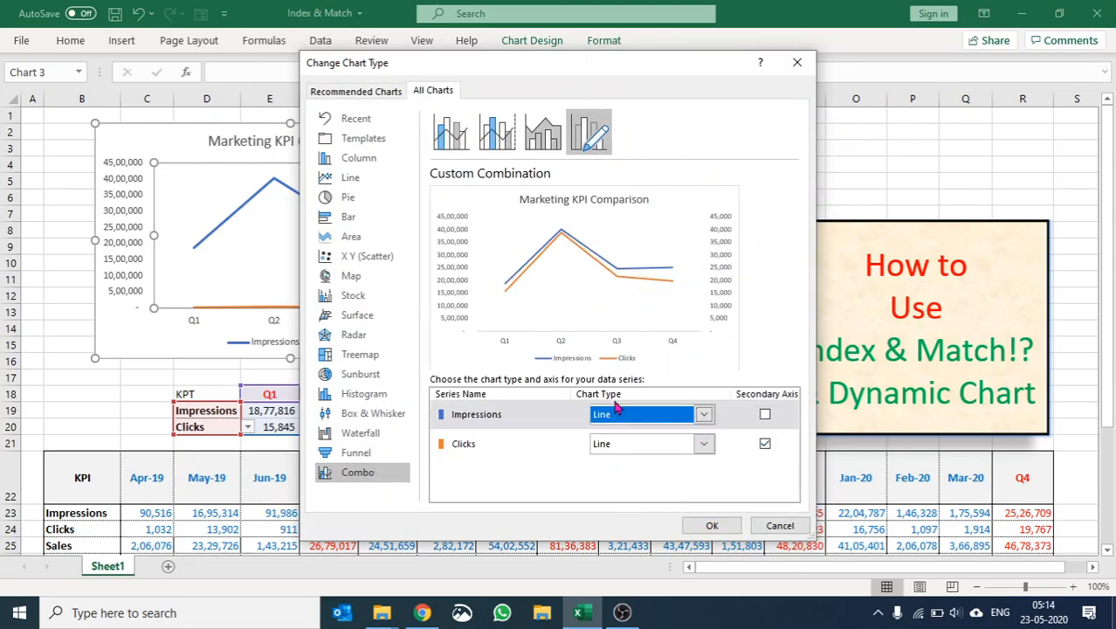
pyautogui.click(734, 528)
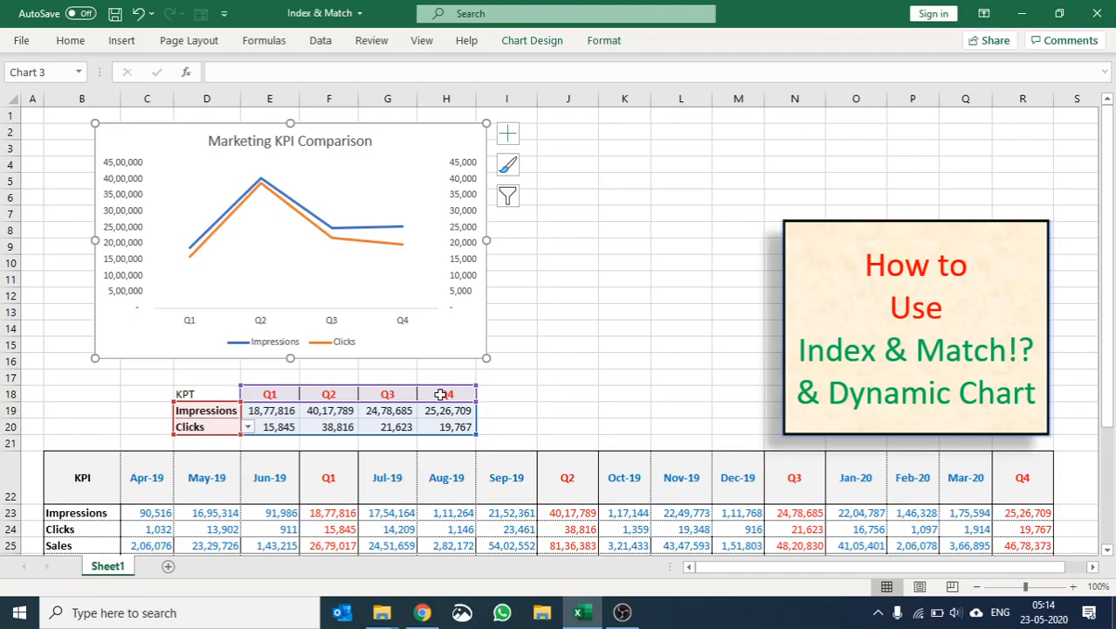
# Apply all borders to the lookup table in D18:H20.
pyautogui.moveTo(437, 396); pyautogui.dragTo(436, 406)
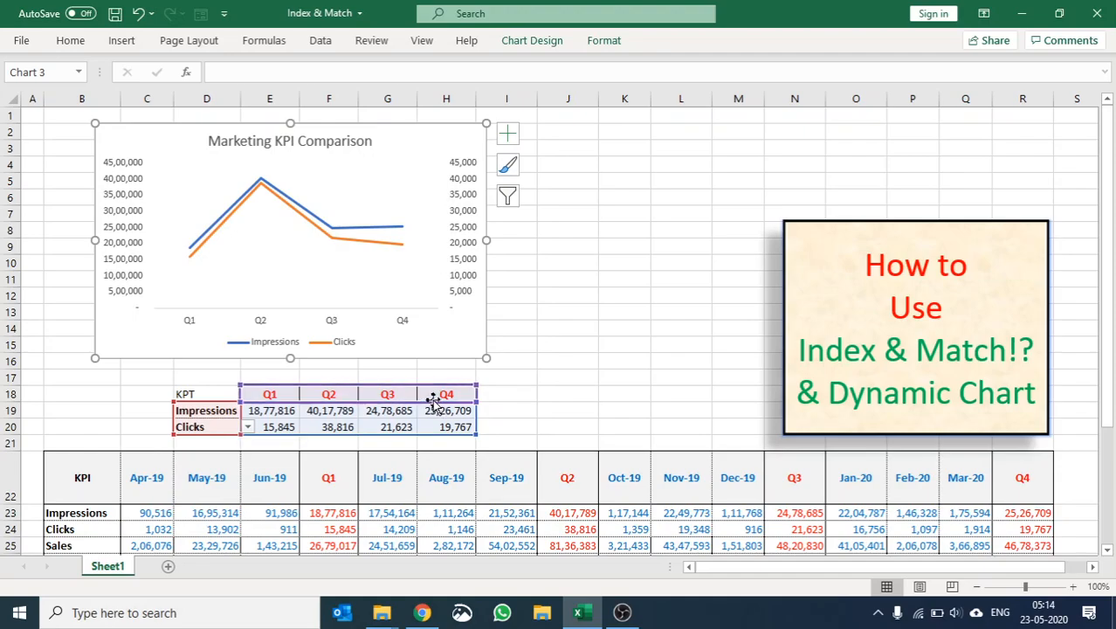
pyautogui.click(584, 345)
pyautogui.moveTo(206, 397); pyautogui.dragTo(445, 429)
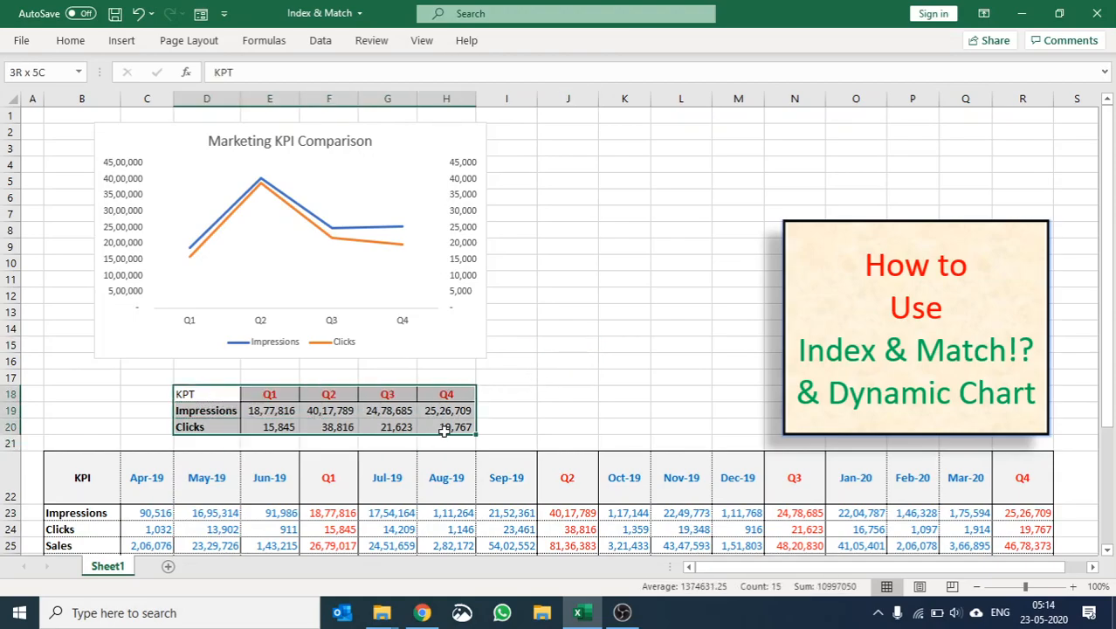
pyautogui.click(72, 41)
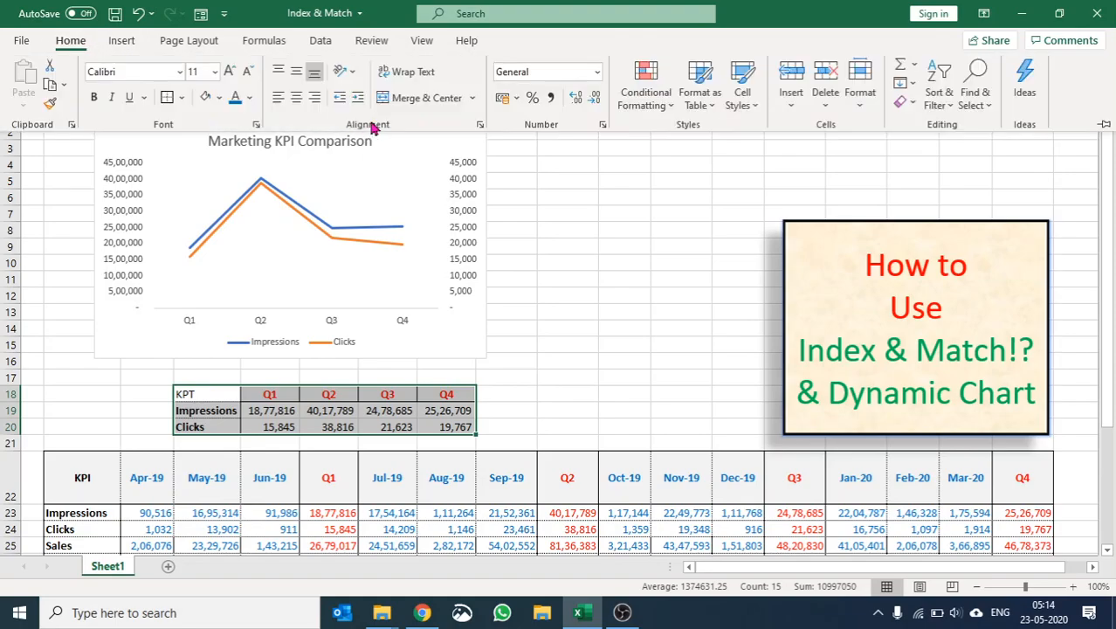
pyautogui.click(180, 97)
pyautogui.click(218, 260)
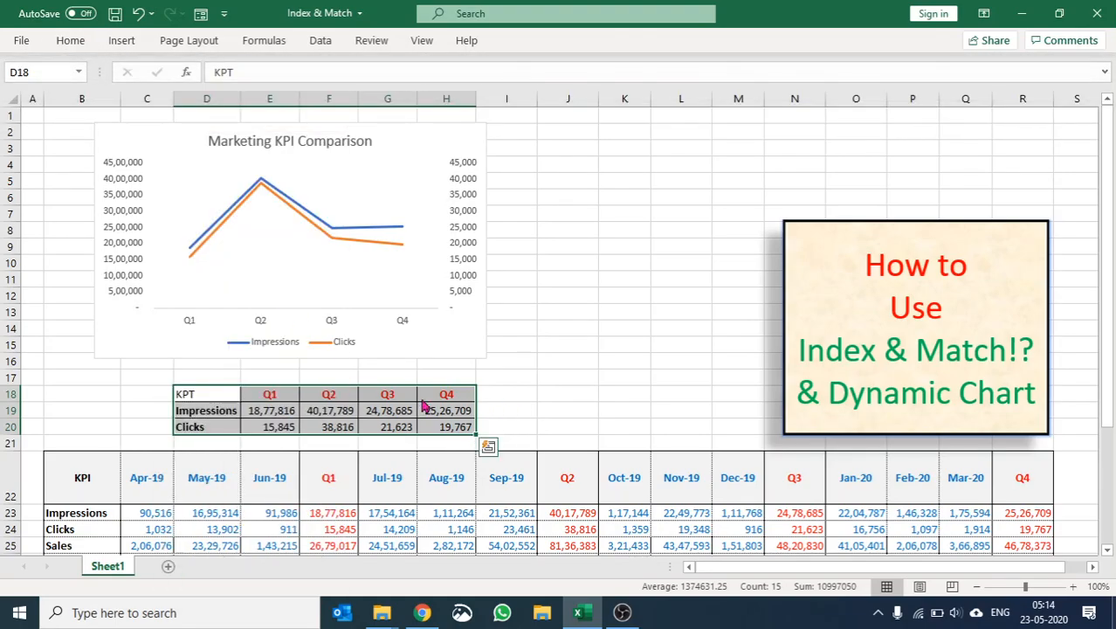
# Choose Order as the first KPI in D19 of the lookup table.
pyautogui.click(223, 409)
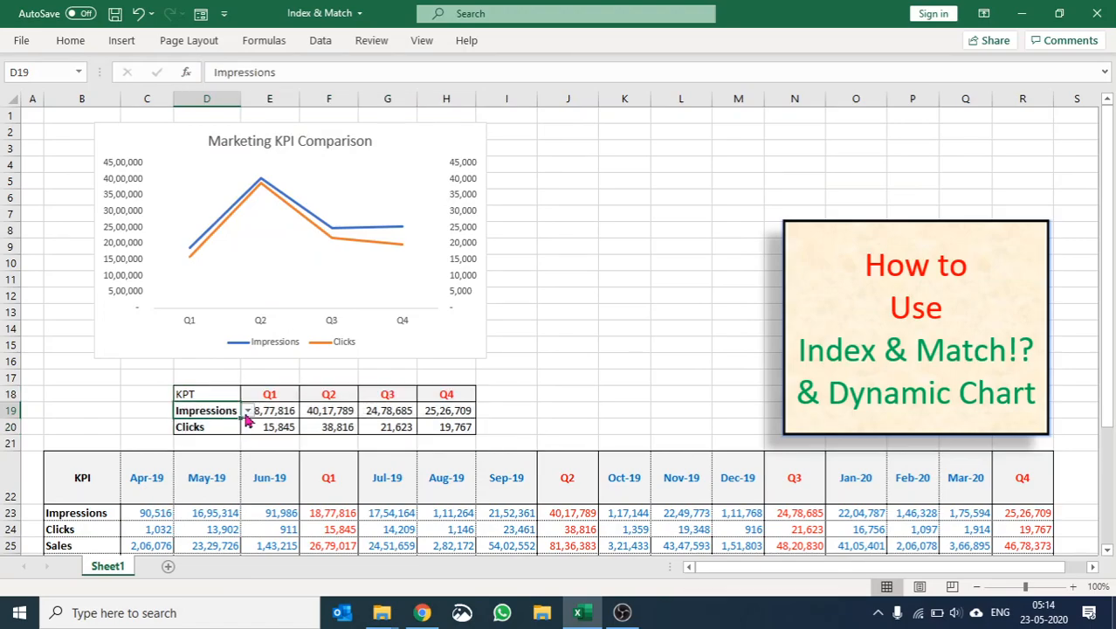
pyautogui.click(247, 410)
pyautogui.click(218, 456)
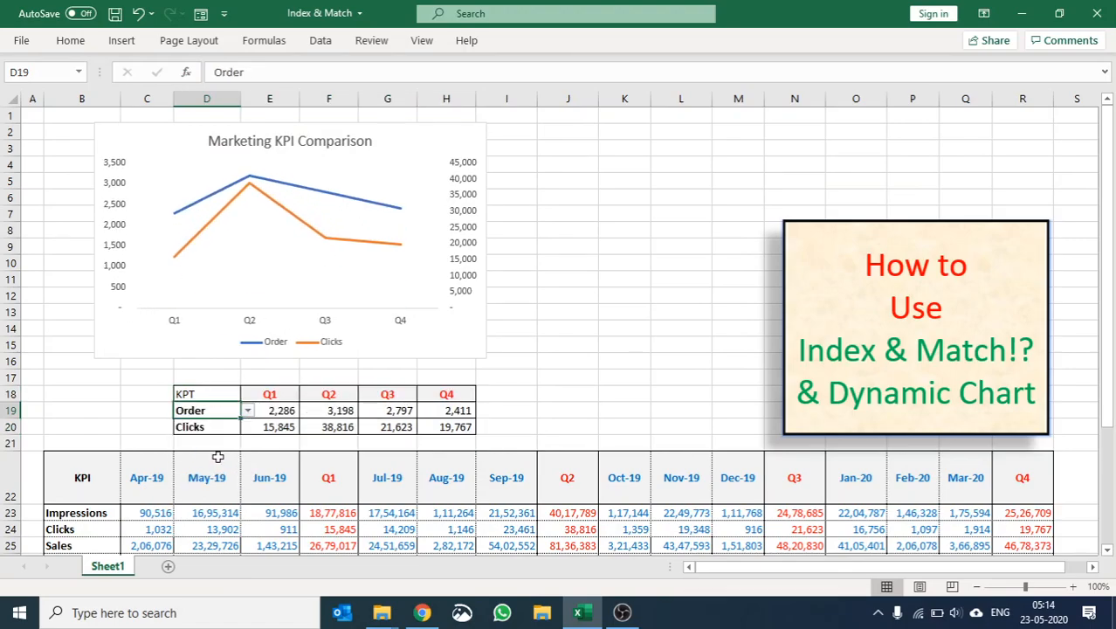
# Try Order as the second KPI in D20 and switch it back to Clicks.
pyautogui.click(231, 426)
pyautogui.click(248, 427)
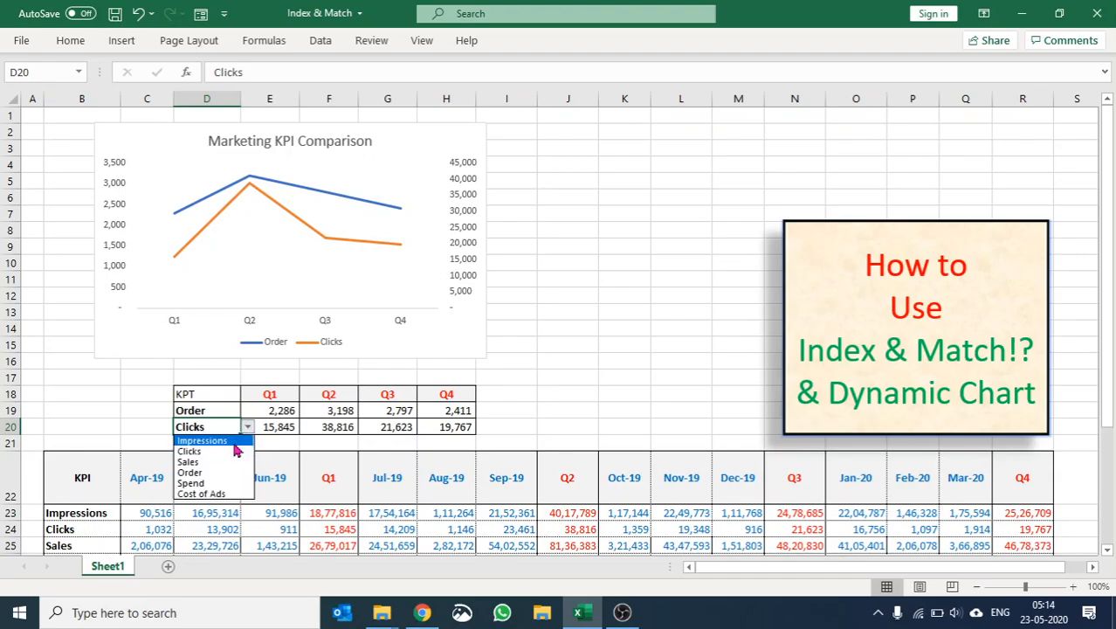
pyautogui.click(226, 472)
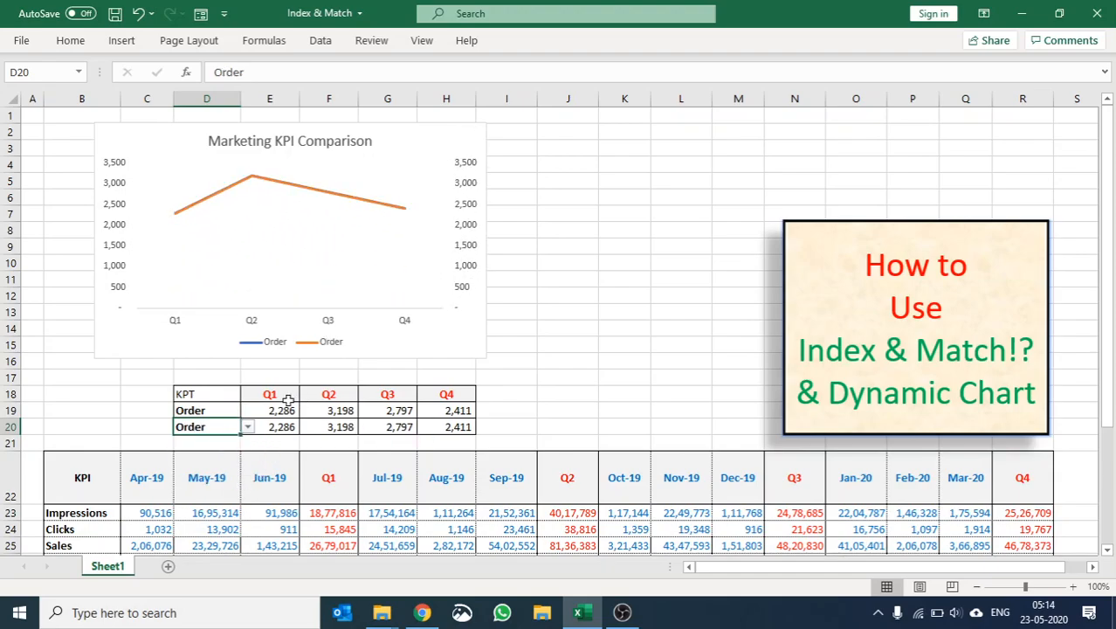
pyautogui.click(248, 427)
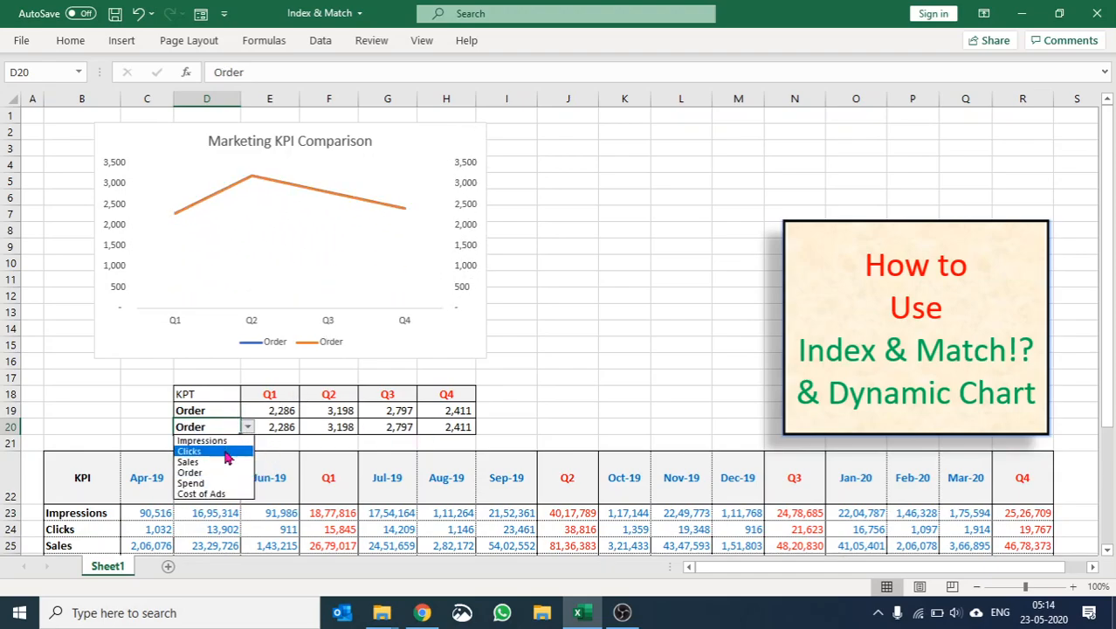
pyautogui.click(227, 452)
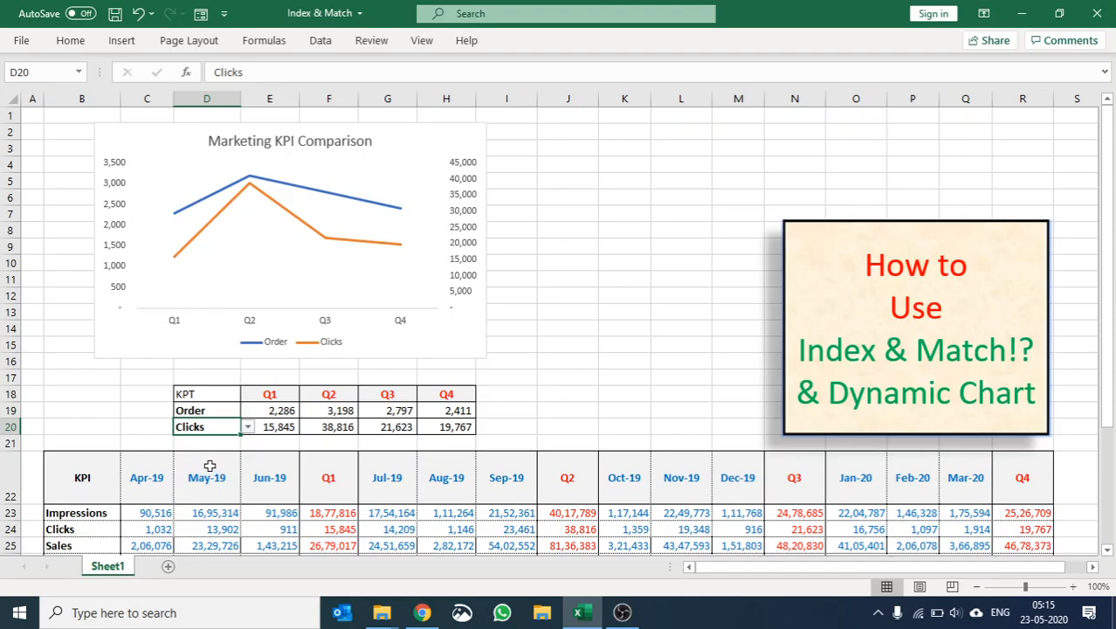
pyautogui.scroll(-2, 172, 467)
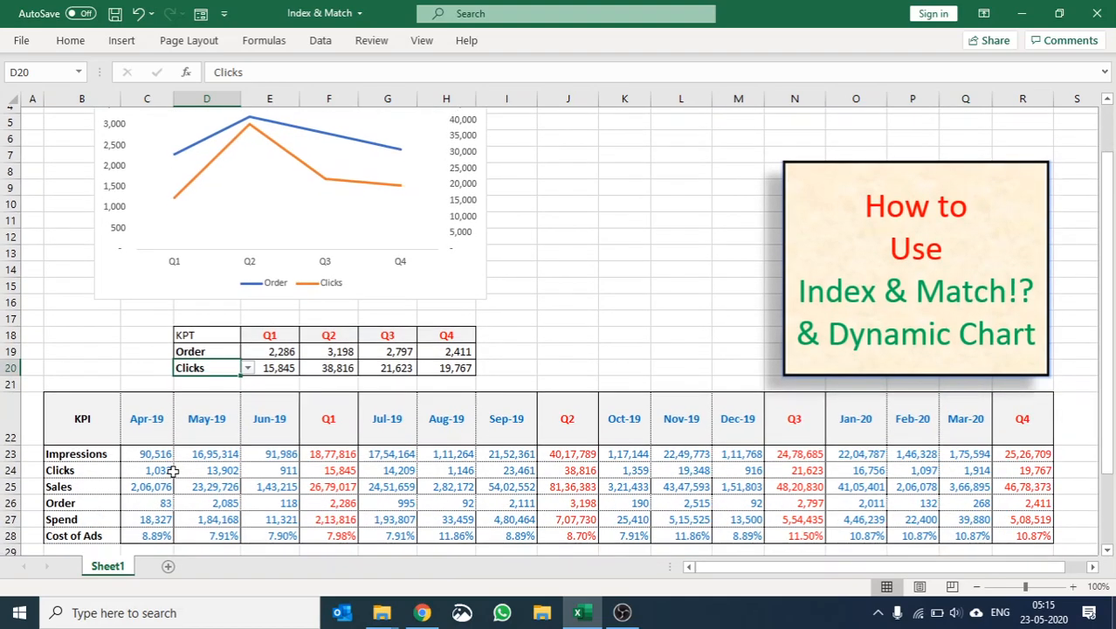
pyautogui.scroll(2, 172, 469)
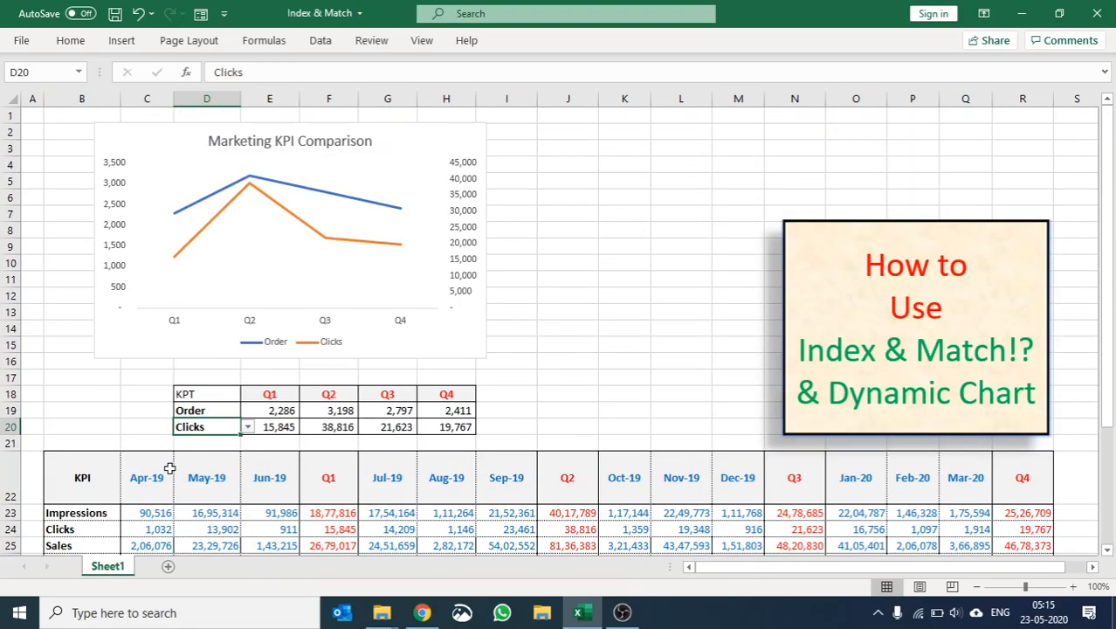